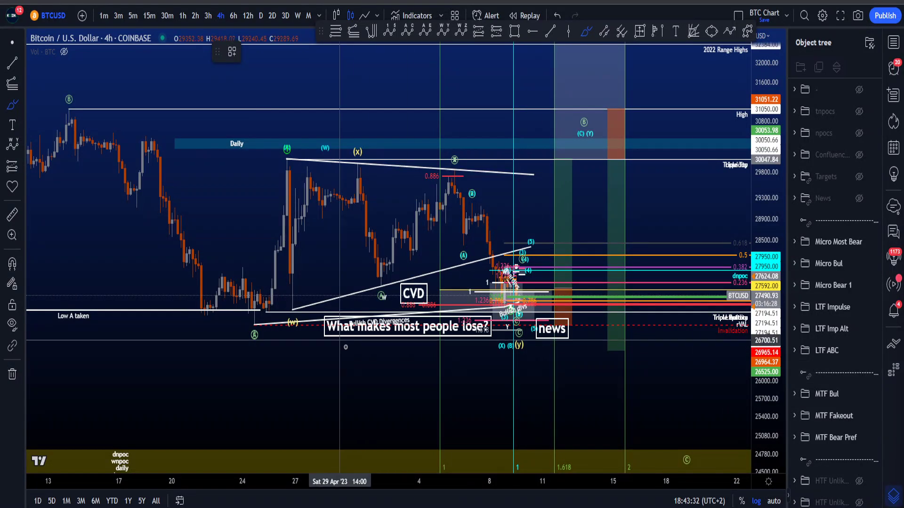
Mark the area below the recent lows with the brush and undo the latest changes
mouse_move(353, 351)
left_mouse_down()
mouse_move(620, 193)
mouse_move(337, 240)
mouse_move(502, 314)
left_mouse_up()
key("ctrl+z")
key("ctrl+z")
key("ctrl+z")
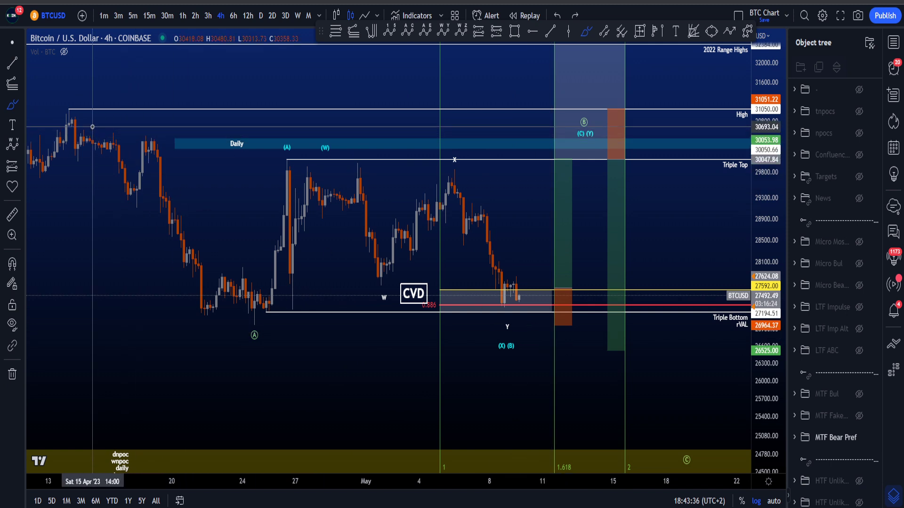
Sketch the price path from the mid-April high across to the circled C label with the brush, and undo it
mouse_move(57, 112)
left_mouse_down()
mouse_move(165, 198)
mouse_move(266, 317)
mouse_move(364, 191)
mouse_move(508, 308)
mouse_move(590, 167)
mouse_move(689, 400)
left_mouse_up()
key("ctrl+z")
key("ctrl+z")
key("ctrl+z")
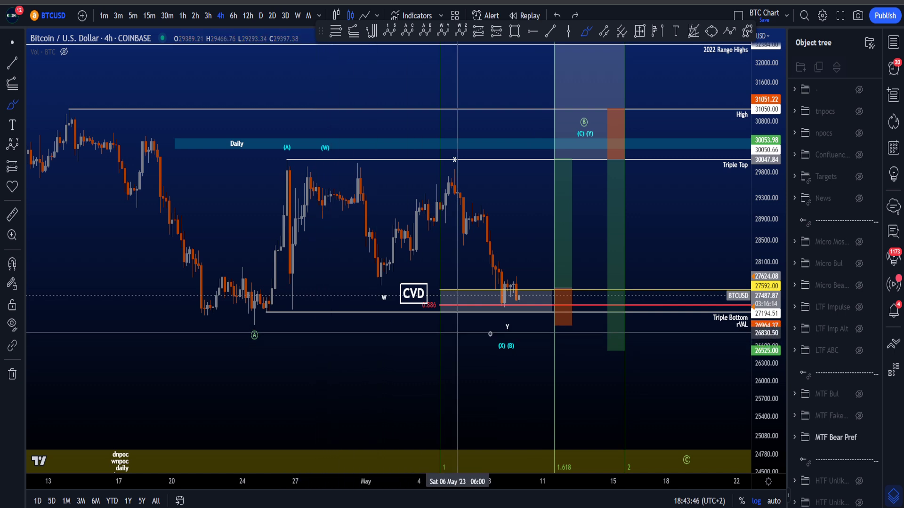
Circle the grey support zone around the Y low and the start of the Triple Bottom line with the brush, undoing each mark
mouse_move(543, 293)
left_mouse_down()
mouse_move(431, 296)
mouse_move(548, 309)
mouse_move(541, 290)
left_mouse_up()
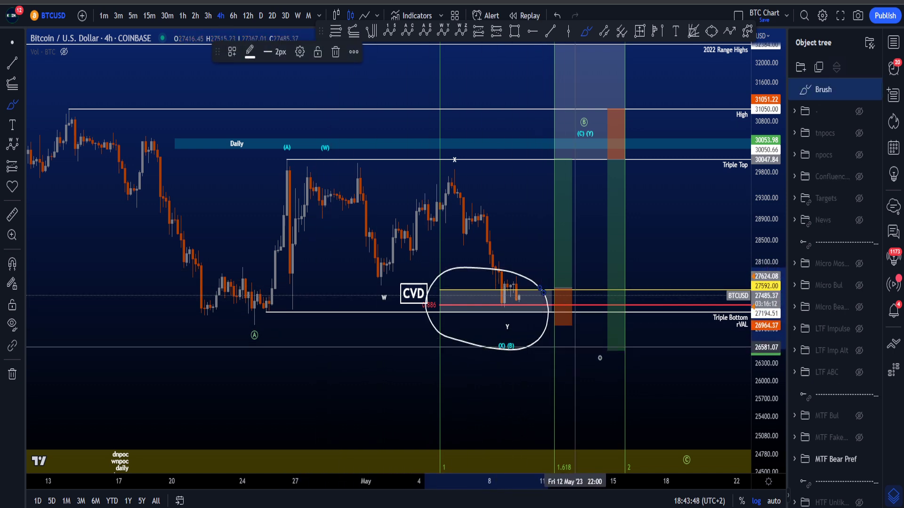
key("ctrl+z")
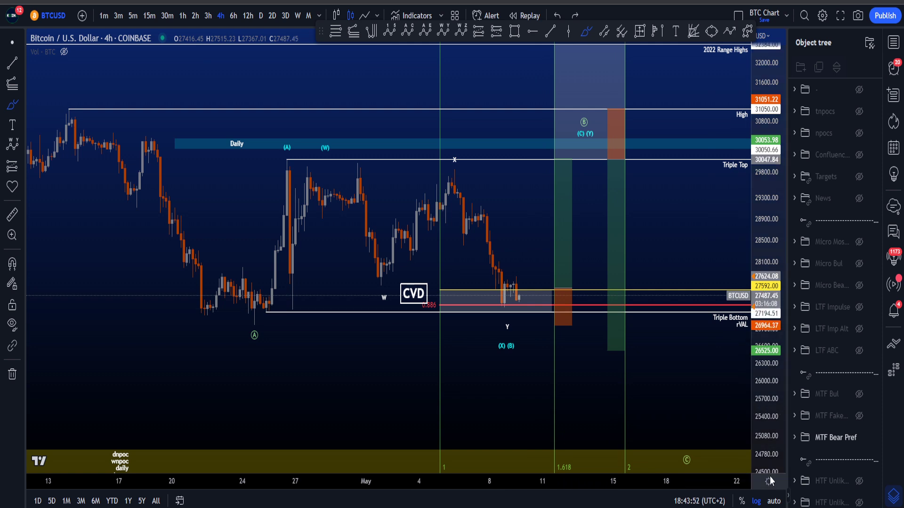
mouse_move(771, 449)
left_mouse_down()
mouse_move(772, 304)
mouse_move(725, 359)
mouse_move(716, 410)
left_mouse_up()
key("ctrl+z")
key("ctrl+z")
mouse_move(303, 383)
left_mouse_down()
mouse_move(261, 370)
mouse_move(305, 396)
mouse_move(284, 372)
mouse_move(287, 405)
mouse_move(295, 375)
left_mouse_up()
key("ctrl+z")
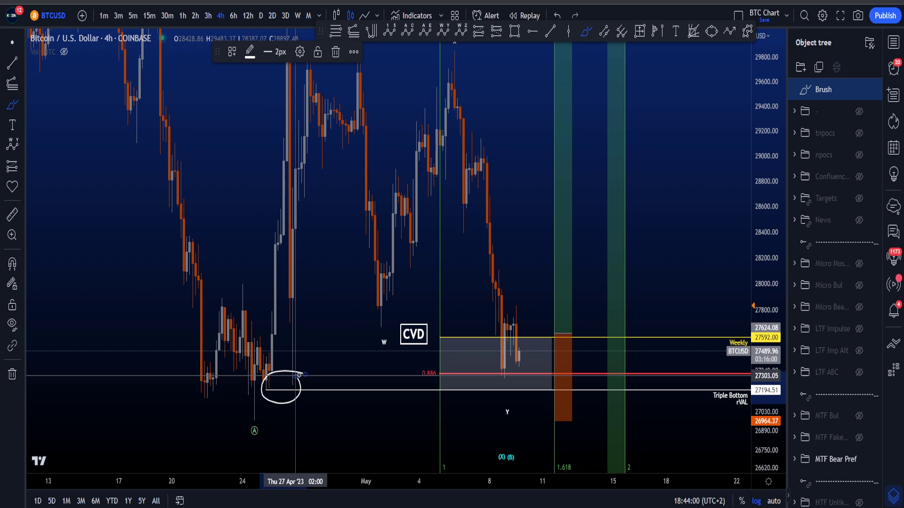
key("ctrl+z")
left_click_drag(765, 271, 765, 395)
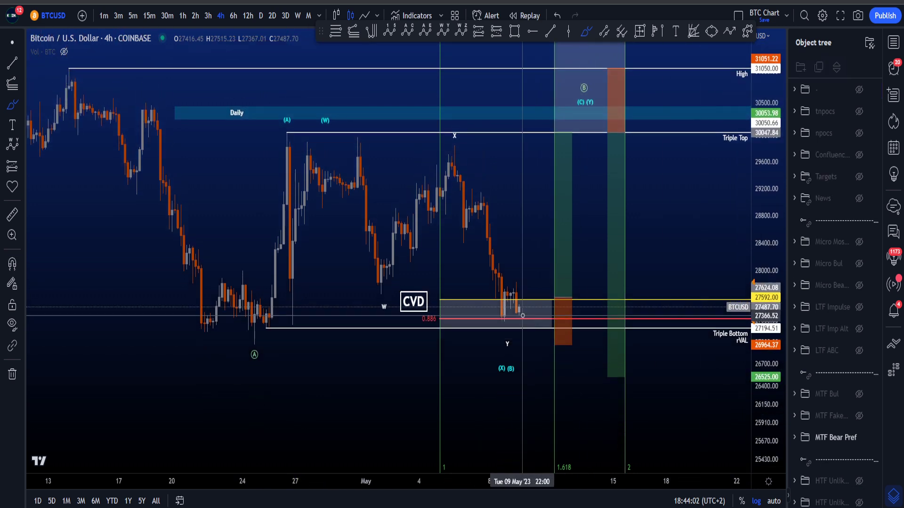
Sketch a projected path dipping to the Triple Bottom line and rising through the green target column, and undo it
mouse_move(523, 316)
left_mouse_down()
mouse_move(537, 330)
mouse_move(555, 301)
mouse_move(571, 226)
left_mouse_up()
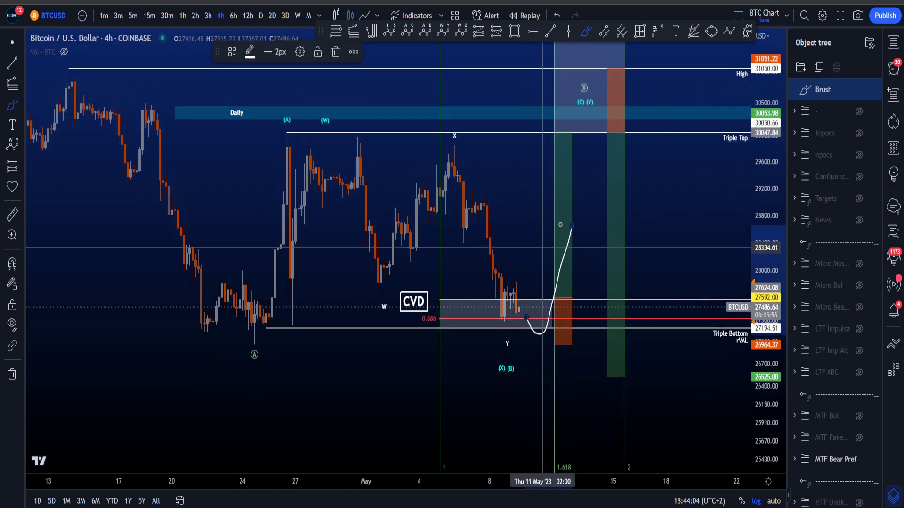
key("ctrl+z")
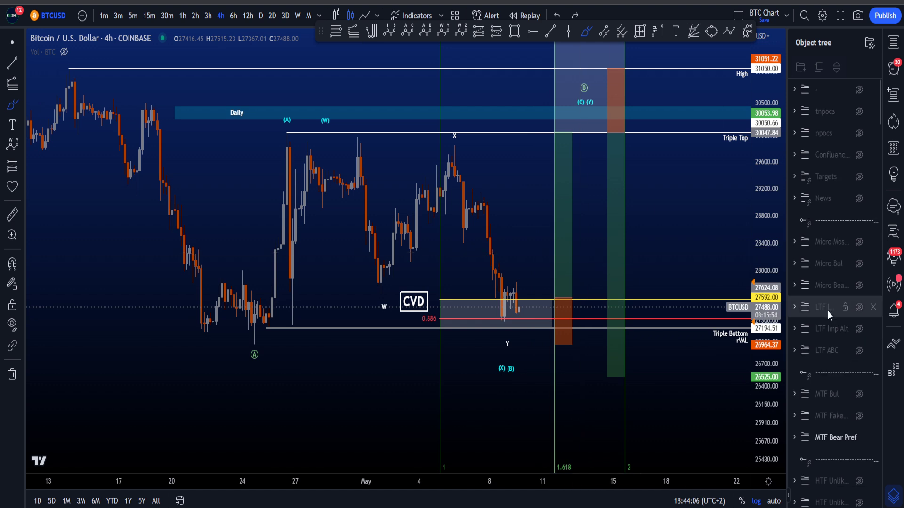
scroll(767, 226, "down", 2)
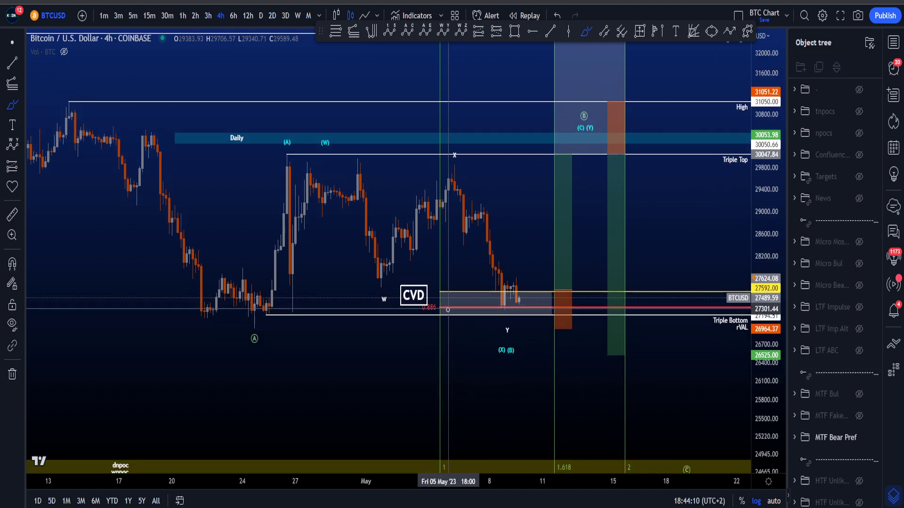
Circle the 0.886 label and the latest low, trace the rise from circled A to the late-April high, and undo each mark
left_click_drag(449, 299, 425, 306)
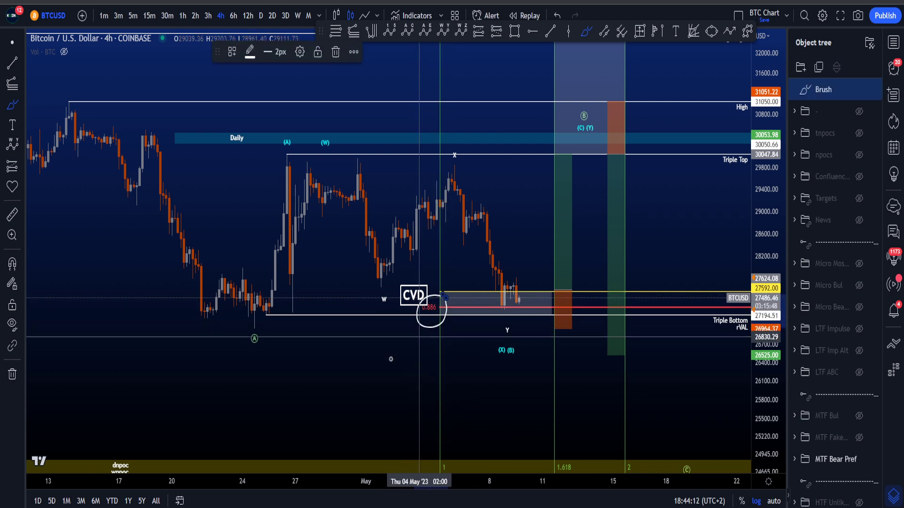
key("ctrl+z")
left_click_drag(261, 321, 301, 171)
key("ctrl+z")
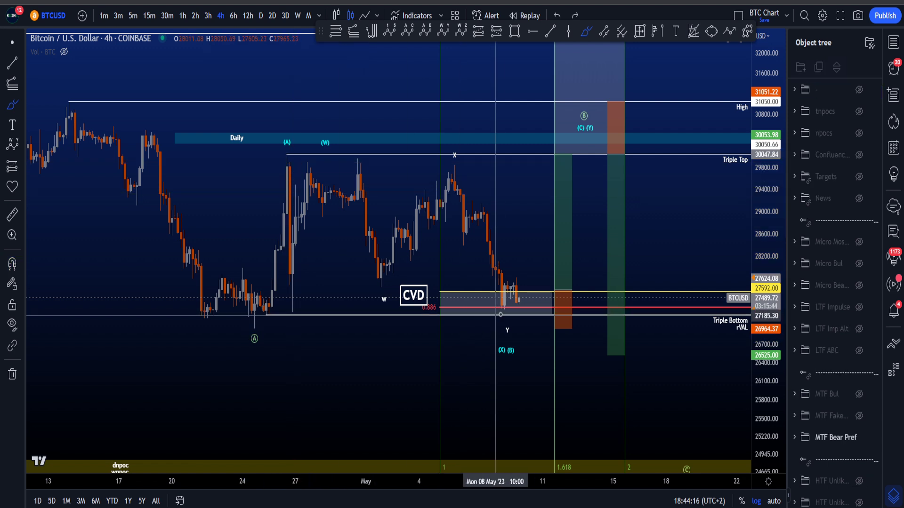
left_click_drag(505, 307, 506, 305)
key("ctrl+z")
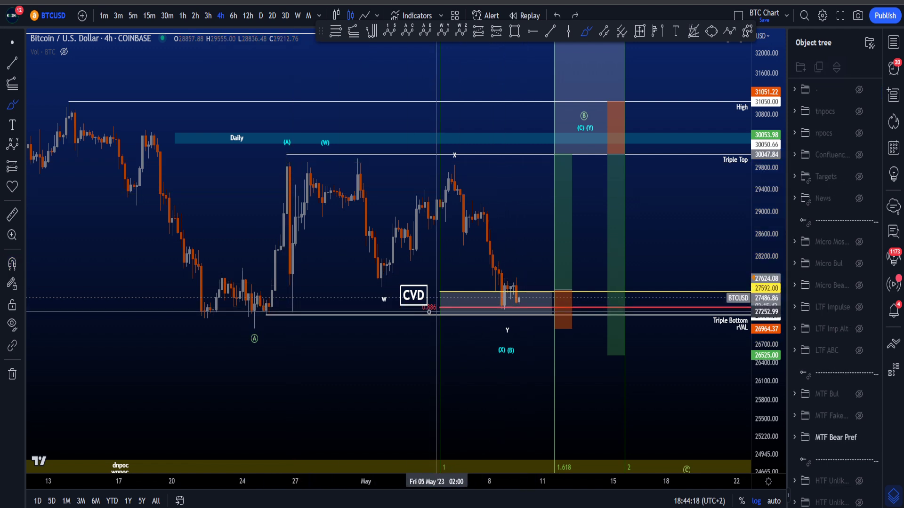
mouse_move(439, 290)
left_mouse_down()
mouse_move(390, 273)
mouse_move(440, 294)
left_mouse_up()
key("ctrl+z")
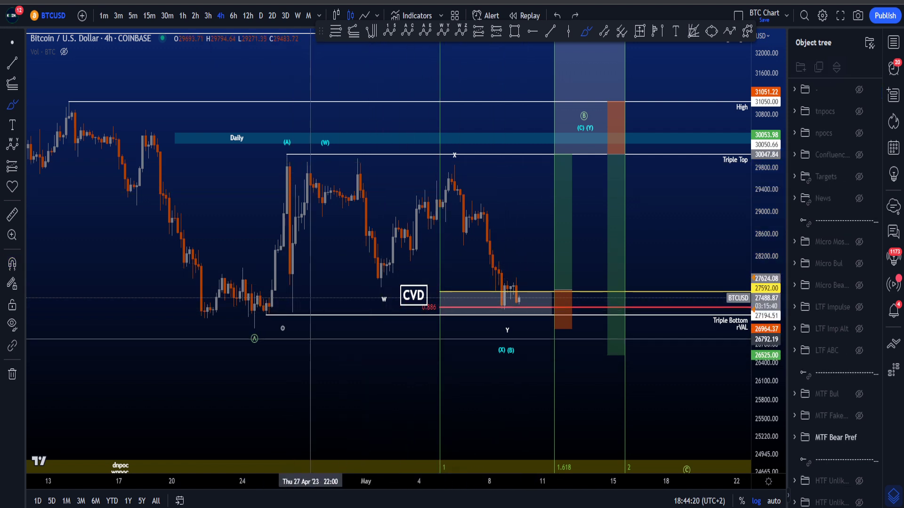
Trace from the late-April lows to the May low and circle the (A) high with the brush, undoing each mark
mouse_move(269, 322)
left_mouse_down()
mouse_move(249, 332)
mouse_move(510, 308)
left_mouse_up()
key("ctrl+z")
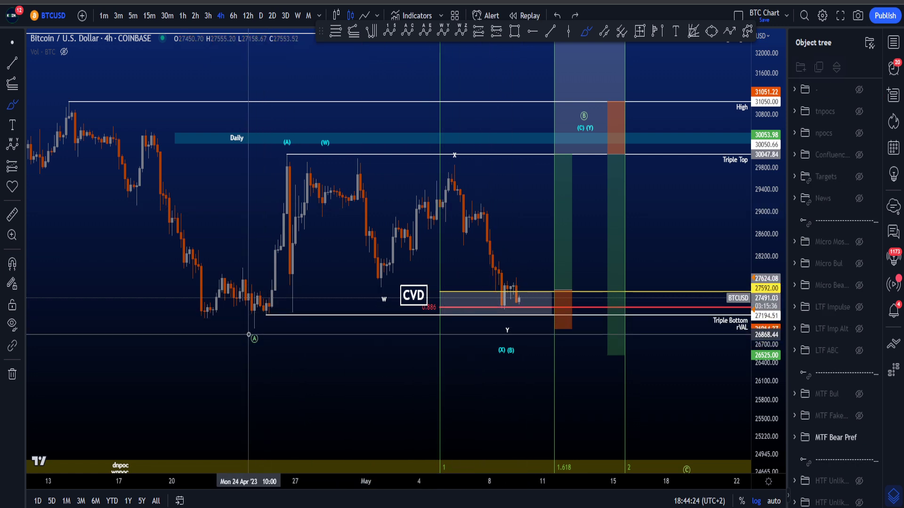
left_click_drag(251, 334, 504, 308)
left_click_drag(263, 350, 567, 416)
key("ctrl+z")
key("ctrl+z")
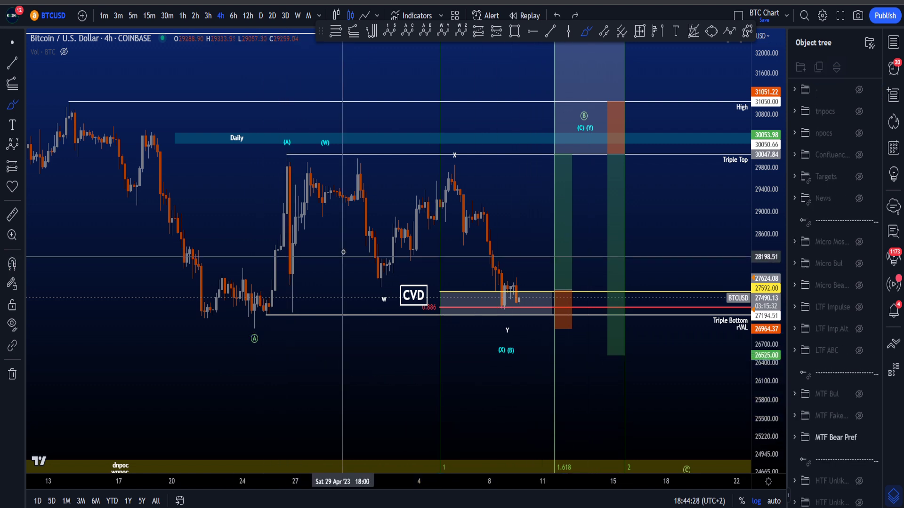
left_click_drag(301, 148, 308, 154)
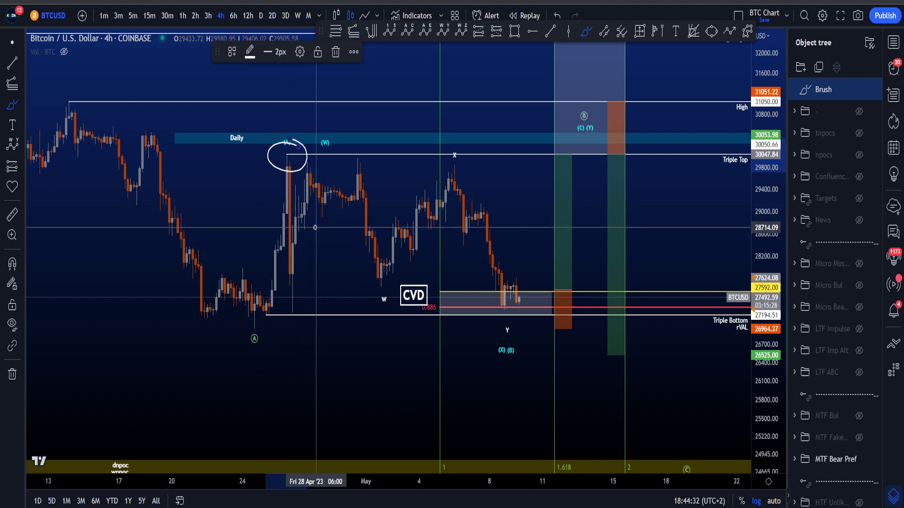
key("ctrl+z")
Leave the brush and select the Daily zone rectangle on the chart
left_click(12, 46)
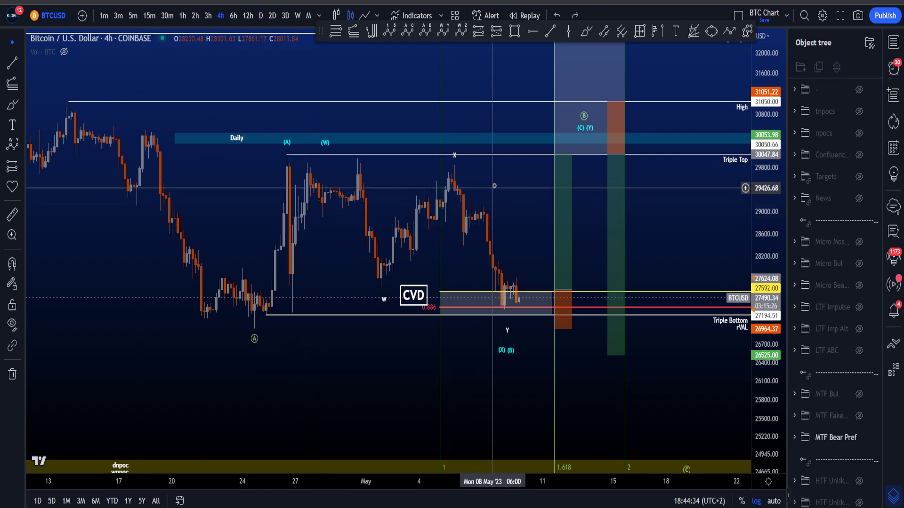
mouse_move(494, 191)
left_mouse_down()
mouse_move(491, 207)
mouse_move(472, 218)
left_mouse_up()
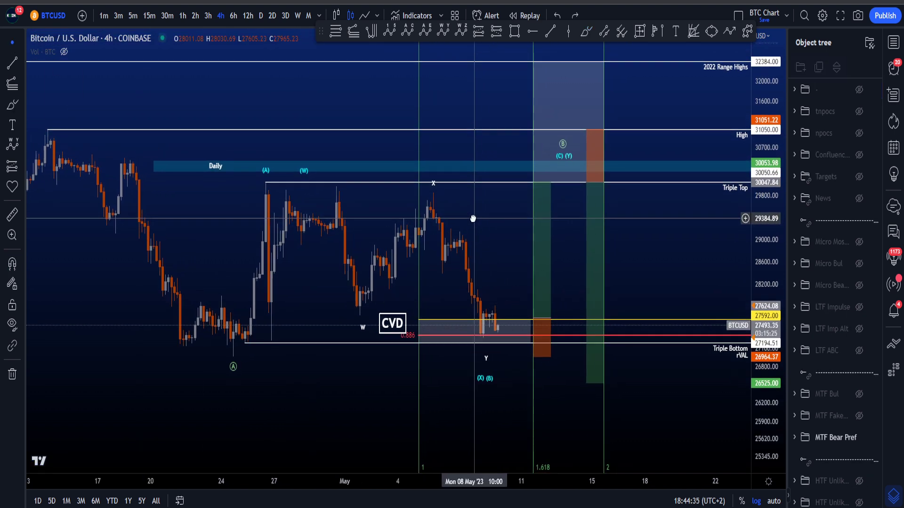
left_click(223, 167)
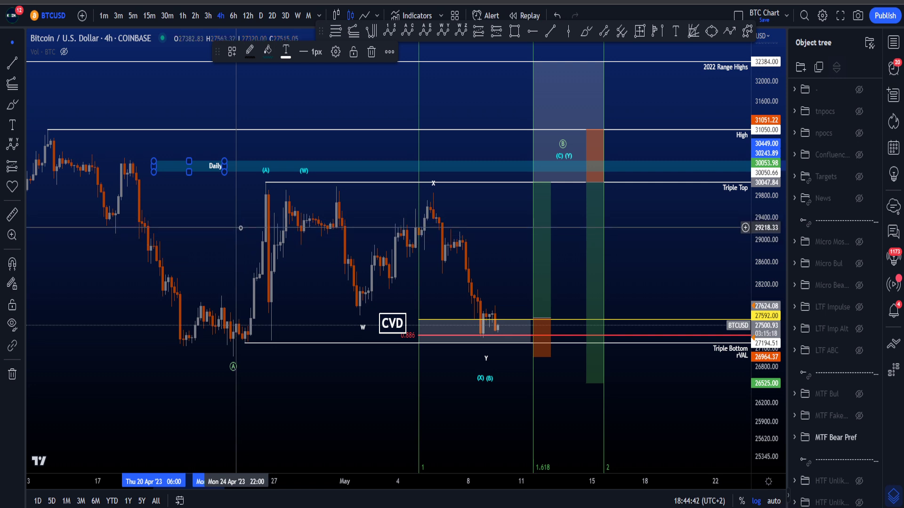
left_click_drag(496, 238, 480, 240)
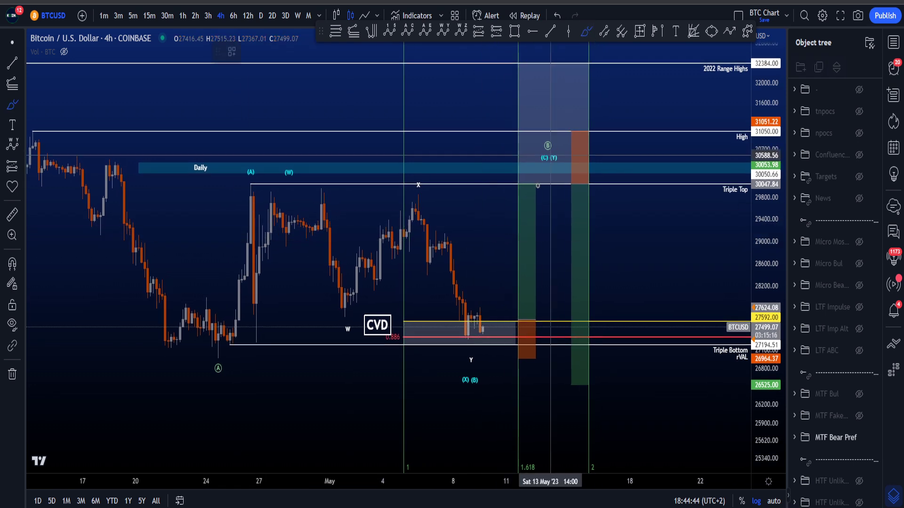
Mark the area below the upper target box and circle the circled C label with the brush, undoing each mark
mouse_move(533, 203)
left_mouse_down()
mouse_move(549, 165)
mouse_move(565, 157)
mouse_move(616, 249)
left_mouse_up()
key("ctrl+z")
key("ctrl+z")
left_click_drag(770, 245, 772, 287)
scroll(690, 259, "down", 1)
mouse_move(658, 447)
left_mouse_down()
mouse_move(649, 458)
mouse_move(661, 448)
left_mouse_up()
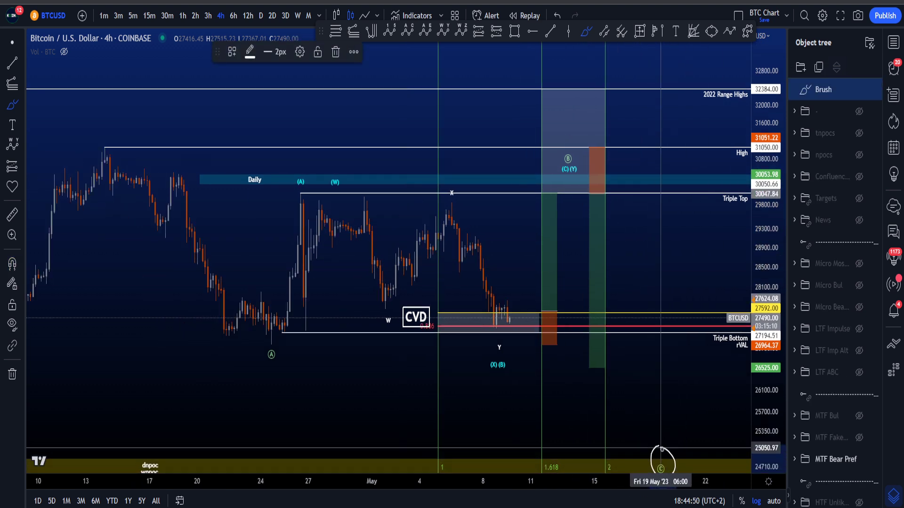
key("ctrl+z")
mouse_move(761, 337)
left_mouse_down()
mouse_move(772, 420)
mouse_move(766, 328)
left_mouse_up()
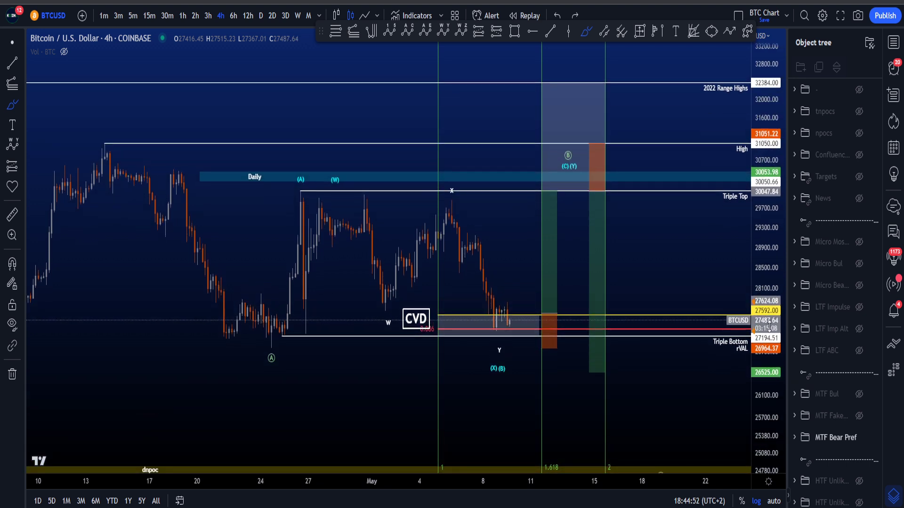
Draw brush strokes inside the upper target box between the Triple Top and High lines, undoing each one
left_click_drag(553, 185, 576, 136)
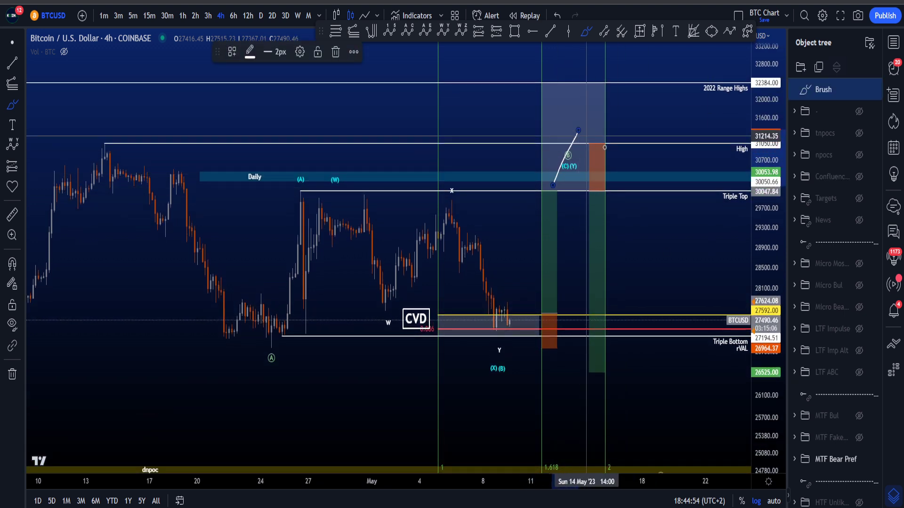
key("ctrl+z")
mouse_move(606, 182)
left_mouse_down()
mouse_move(536, 135)
mouse_move(625, 130)
mouse_move(565, 192)
left_mouse_up()
key("ctrl+z")
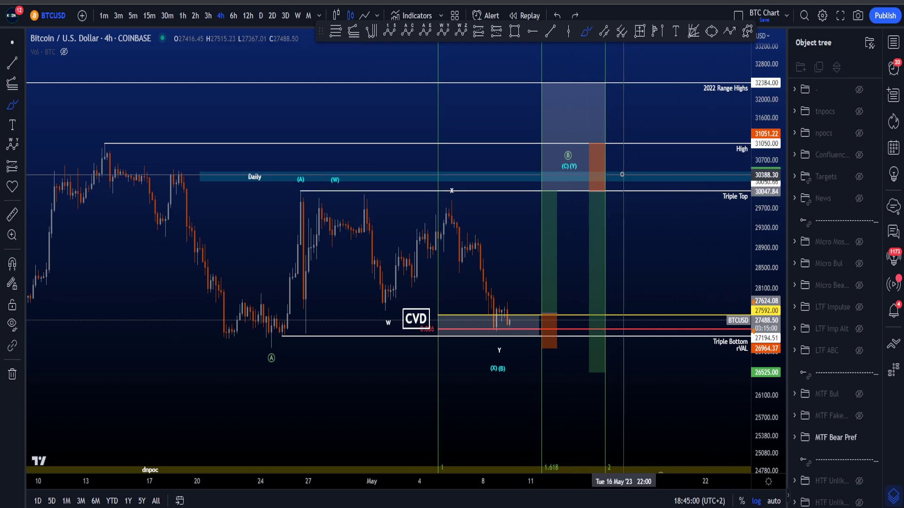
left_click_drag(566, 180, 584, 124)
key("ctrl+z")
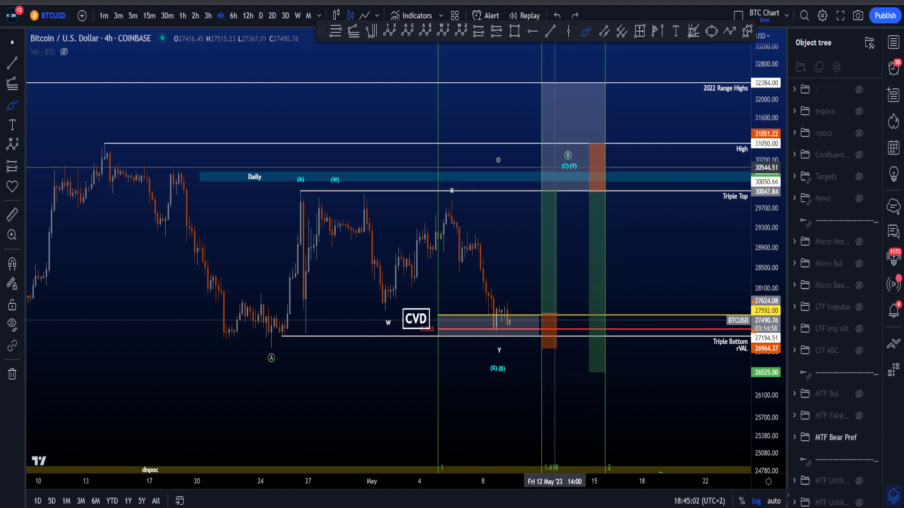
Circle the mid-April high and trace the decline down to circled A with the brush, undoing both marks
mouse_move(112, 131)
left_mouse_down()
mouse_move(94, 147)
mouse_move(134, 143)
left_mouse_up()
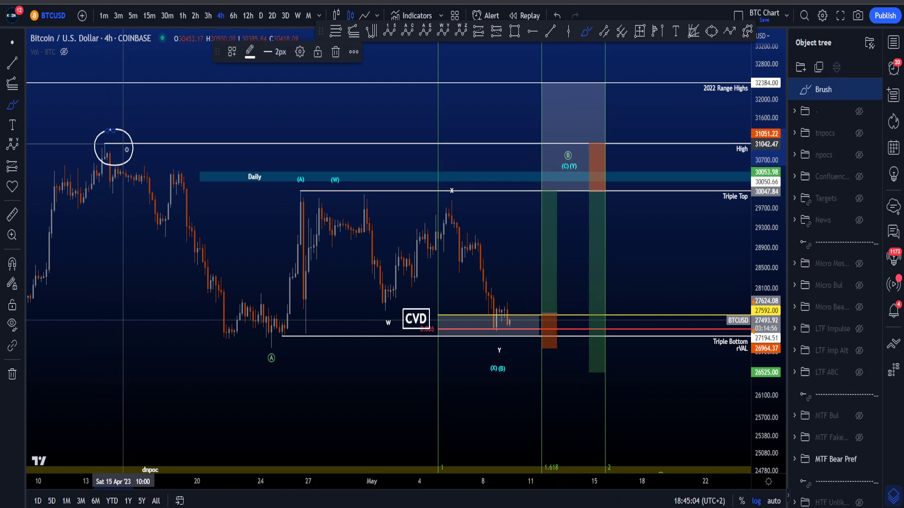
key("ctrl+z")
left_click_drag(133, 181, 271, 353)
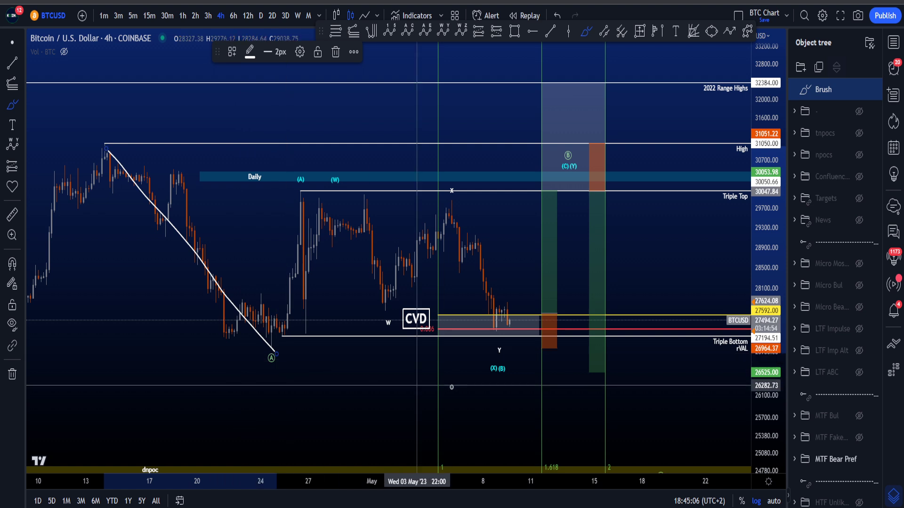
key("ctrl+z")
Sketch a path down to circled A, up to the Triple Top and down again, circle the B label, and undo all brush strokes
mouse_move(120, 169)
left_mouse_down()
mouse_move(303, 314)
mouse_move(597, 192)
mouse_move(684, 426)
left_mouse_up()
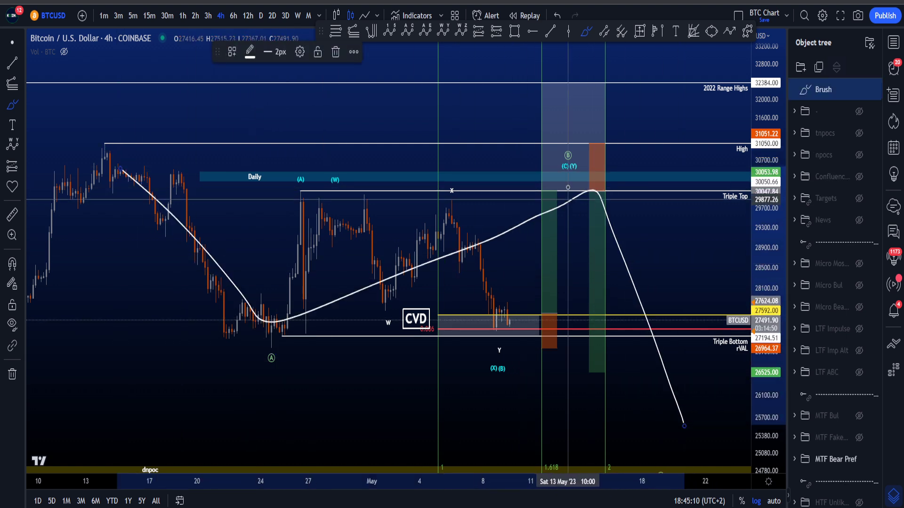
mouse_move(574, 148)
left_mouse_down()
mouse_move(561, 147)
mouse_move(575, 149)
left_mouse_up()
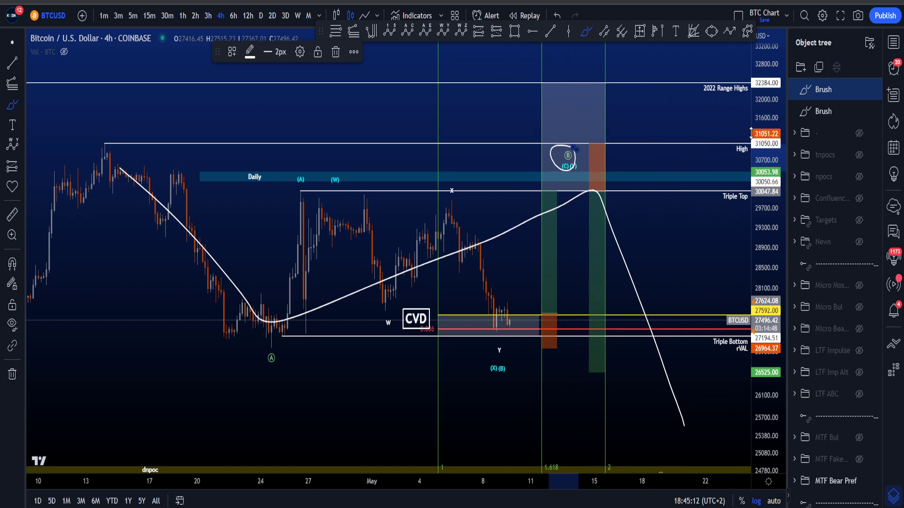
mouse_move(767, 133)
left_mouse_down()
mouse_move(766, 142)
mouse_move(722, 150)
mouse_move(737, 170)
left_mouse_up()
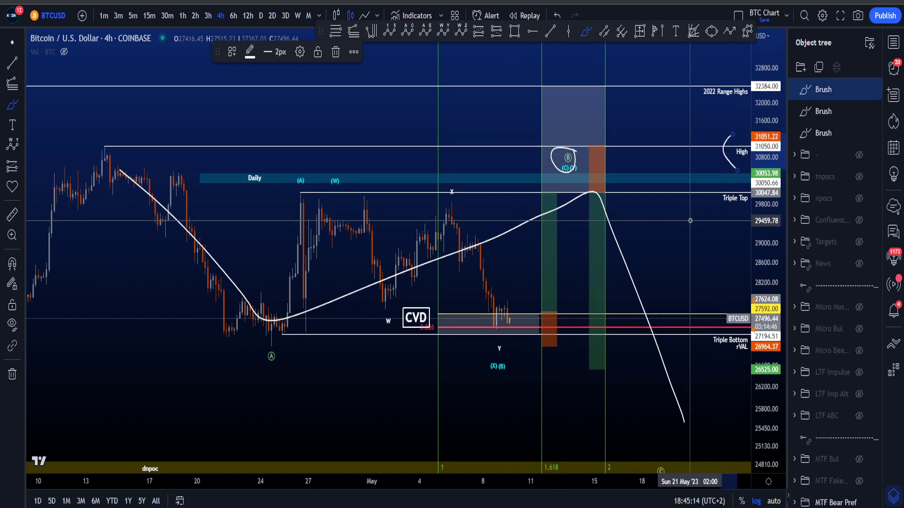
key("ctrl+z")
key("ctrl+z")
key("ctrl+z")
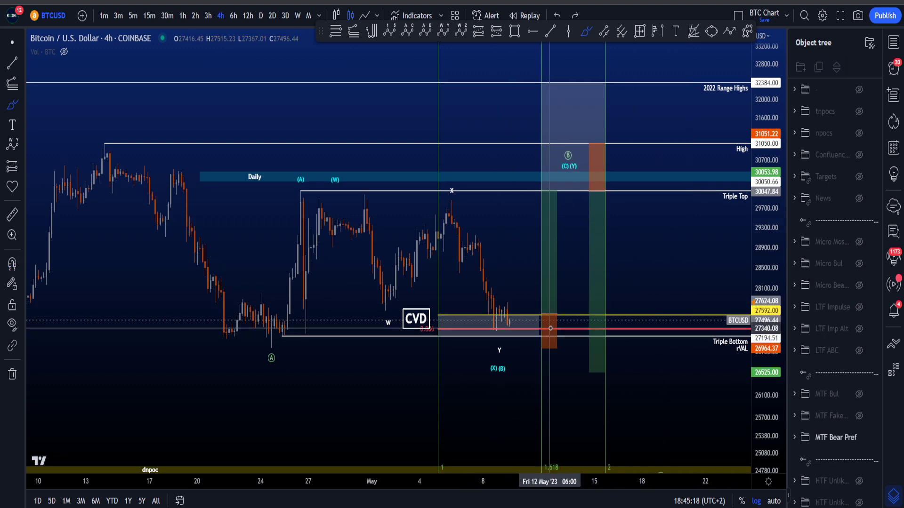
Hide the MTF Bear Pref drawing group and show the MTF Fakeout group
left_click(858, 437)
left_click(858, 417)
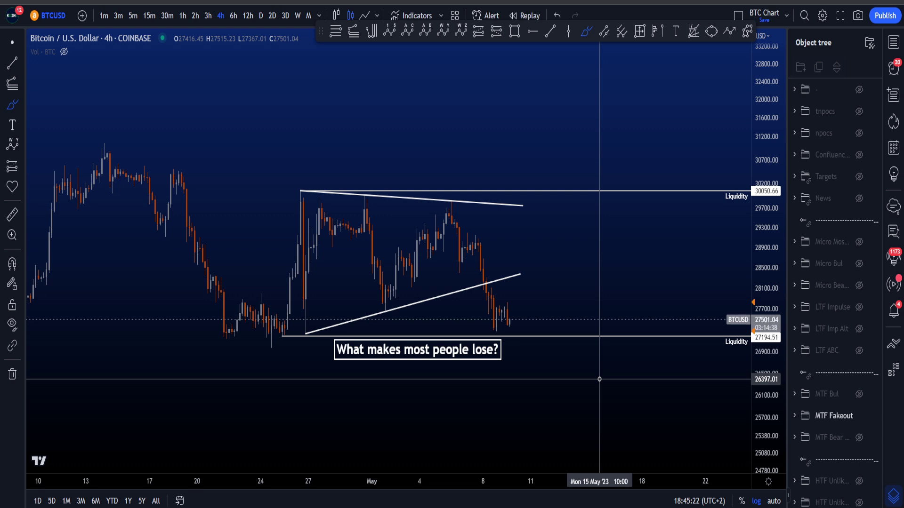
Circle the lower trendline and draw strokes across the triangle's upper and lower sides with the brush, and undo them all
mouse_move(305, 353)
left_mouse_down()
mouse_move(571, 252)
mouse_move(263, 340)
mouse_move(330, 357)
left_mouse_up()
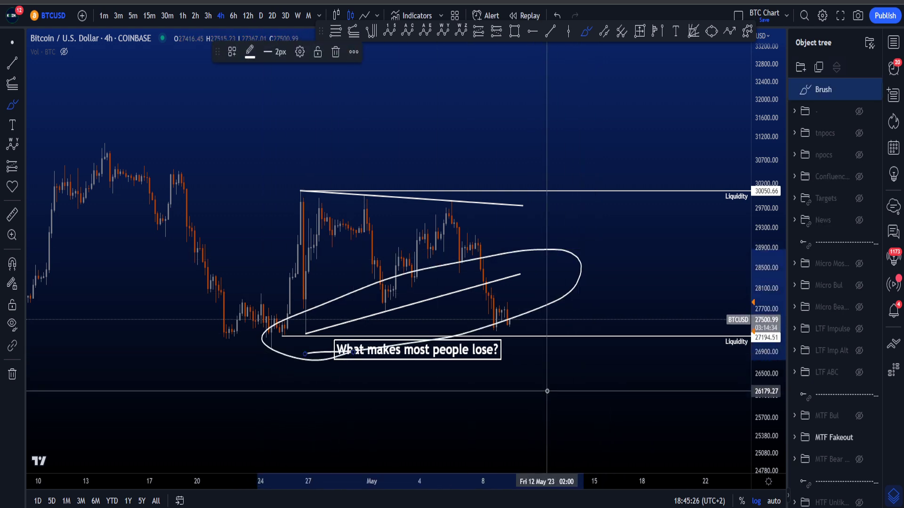
key("ctrl+z")
left_click_drag(292, 181, 543, 207)
mouse_move(307, 329)
left_mouse_down()
mouse_move(569, 278)
mouse_move(542, 234)
mouse_move(263, 348)
mouse_move(546, 301)
left_mouse_up()
key("ctrl+z")
key("ctrl+z")
key("ctrl+z")
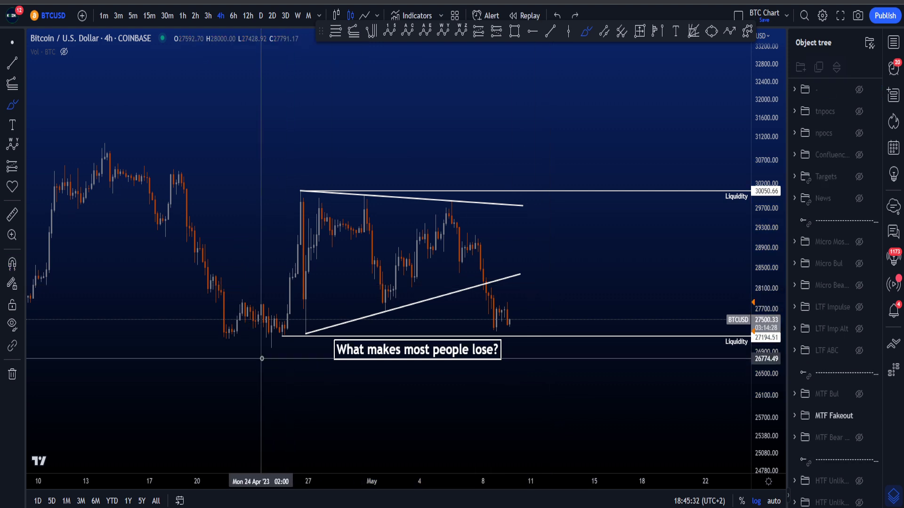
Trace the up and down swings within the triangle from the late-April low to the May 7 candles with the brush
mouse_move(262, 356)
left_mouse_down()
mouse_move(332, 221)
mouse_move(430, 228)
mouse_move(481, 273)
left_mouse_up()
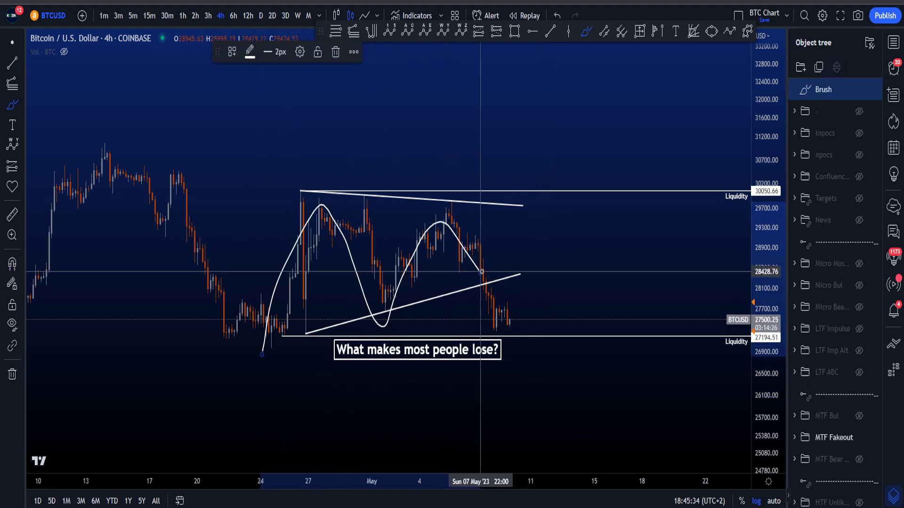
Undo the swing trace, draw another brush stroke through the triangle's lower half, and undo it as well
key("ctrl+z")
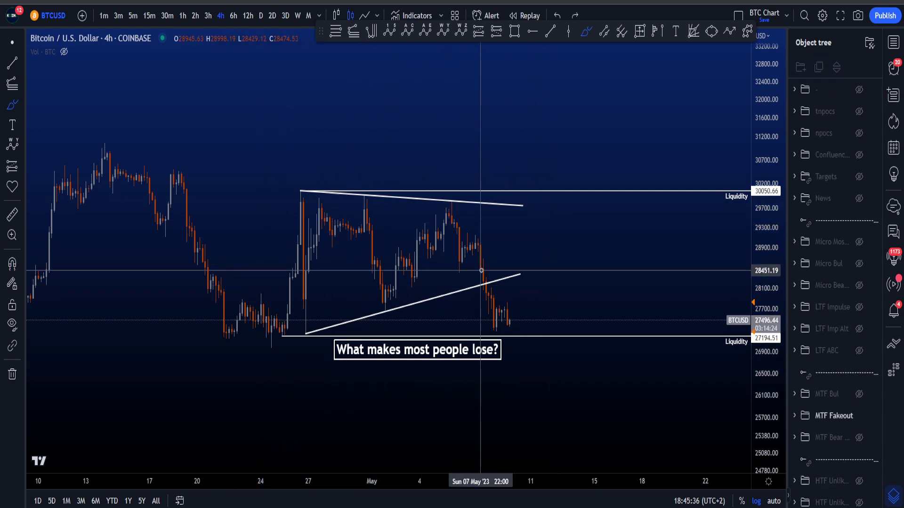
mouse_move(298, 318)
left_mouse_down()
mouse_move(464, 295)
mouse_move(287, 210)
mouse_move(409, 306)
left_mouse_up()
key("ctrl+z")
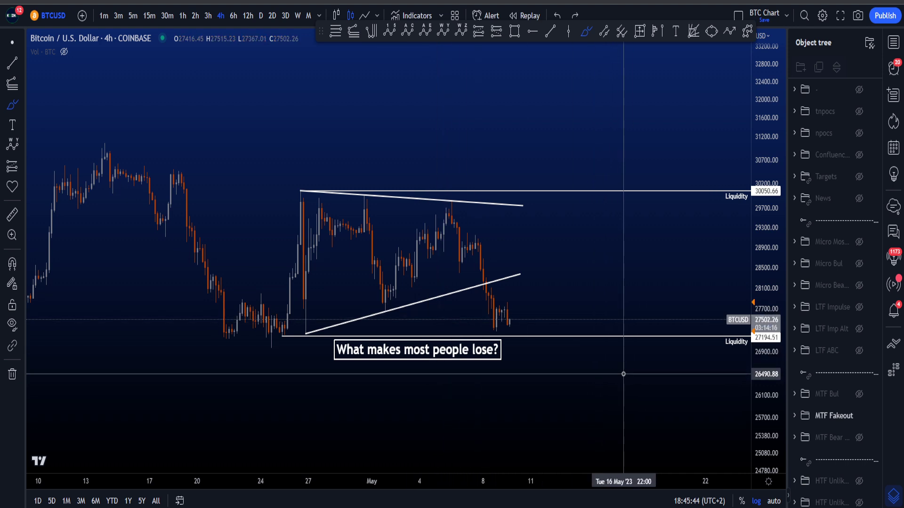
Circle the candles below the lower trendline and sketch two rebound curves up to about 28,800 and 29,150, undoing each brush stroke
mouse_move(525, 299)
left_mouse_down()
mouse_move(508, 289)
mouse_move(498, 335)
left_mouse_up()
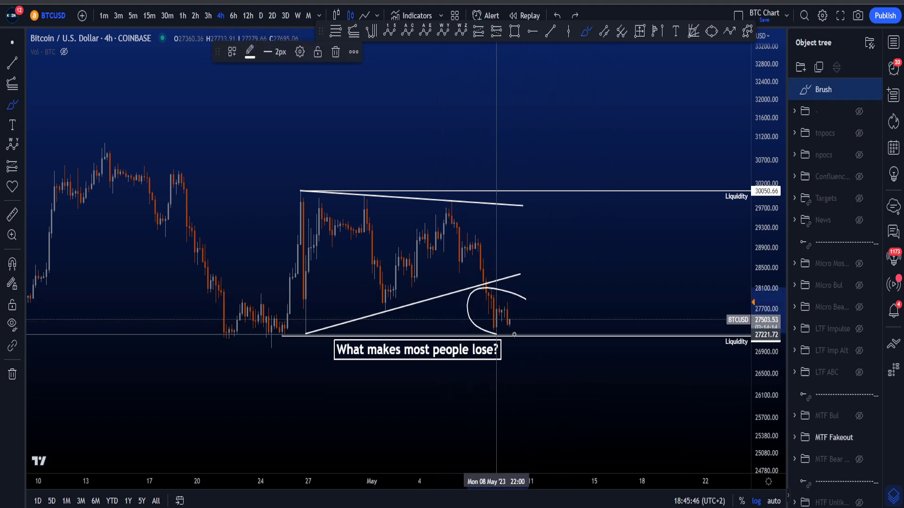
key("ctrl+z")
mouse_move(492, 288)
left_mouse_down()
mouse_move(507, 323)
mouse_move(548, 246)
left_mouse_up()
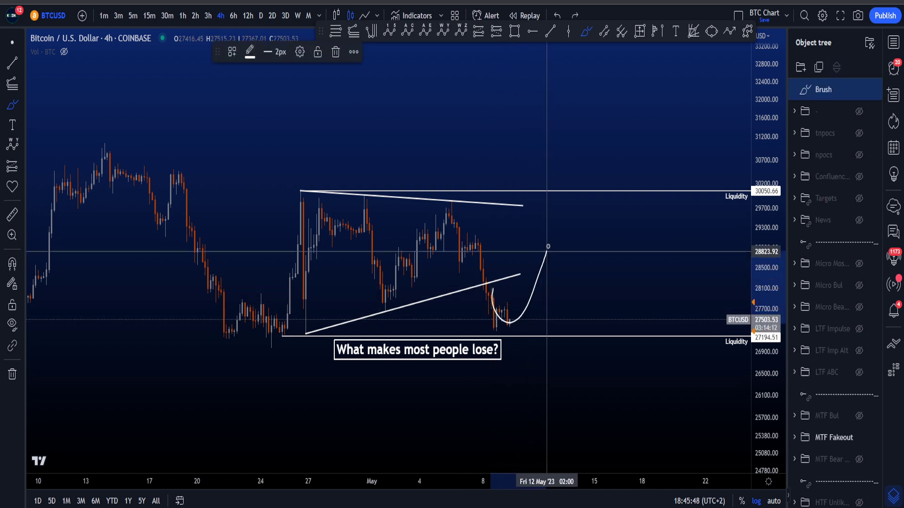
key("ctrl+z")
mouse_move(484, 285)
left_mouse_down()
mouse_move(493, 319)
mouse_move(555, 234)
left_mouse_up()
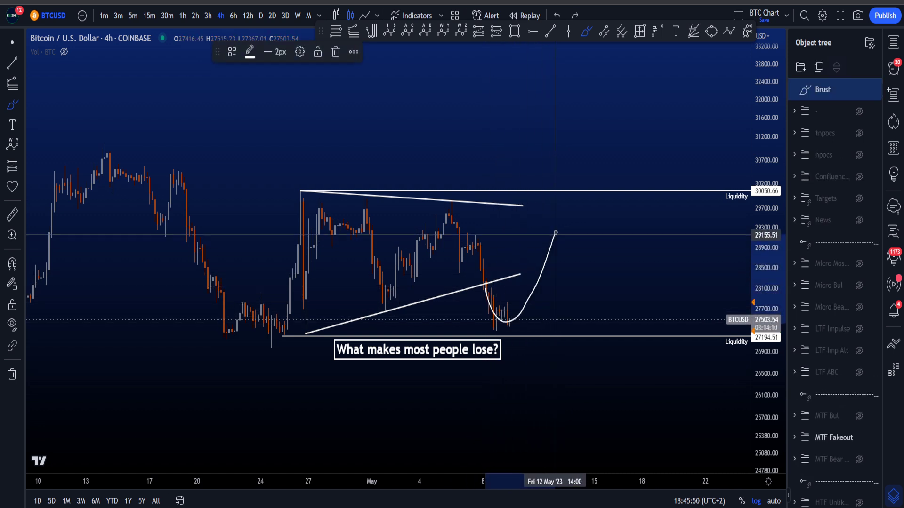
key("ctrl+z")
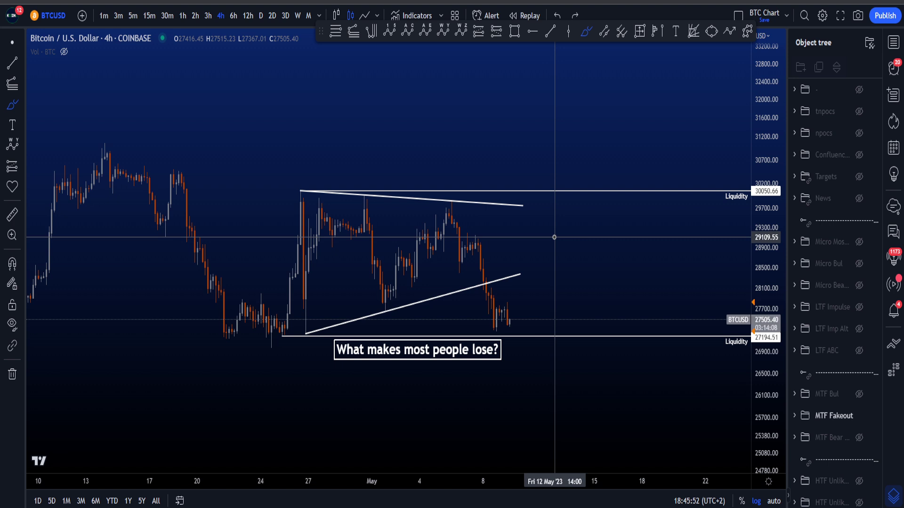
Circle the "What makes most people lose?" text and draw a zigzag through the triangle's candles with the brush, undoing both strokes
mouse_move(353, 375)
left_mouse_down()
mouse_move(524, 358)
mouse_move(327, 348)
mouse_move(354, 375)
left_mouse_up()
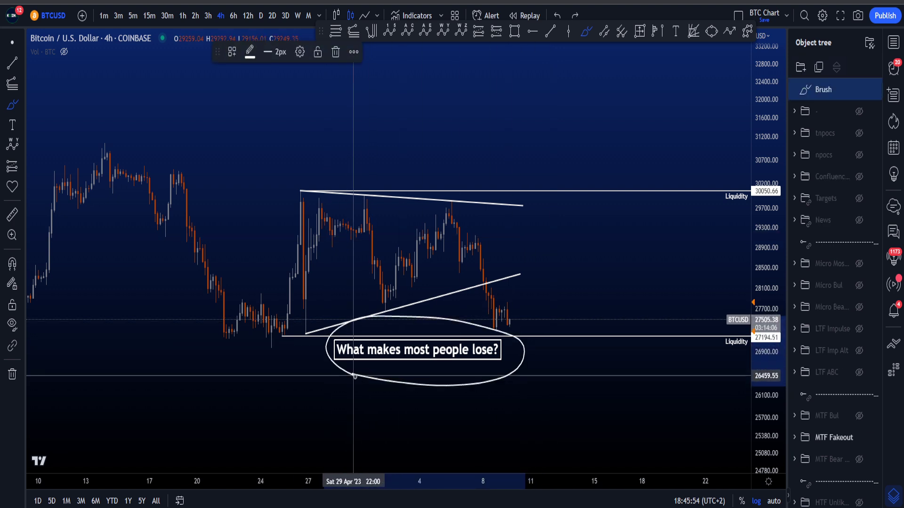
key("ctrl+z")
left_click_drag(291, 253, 397, 287)
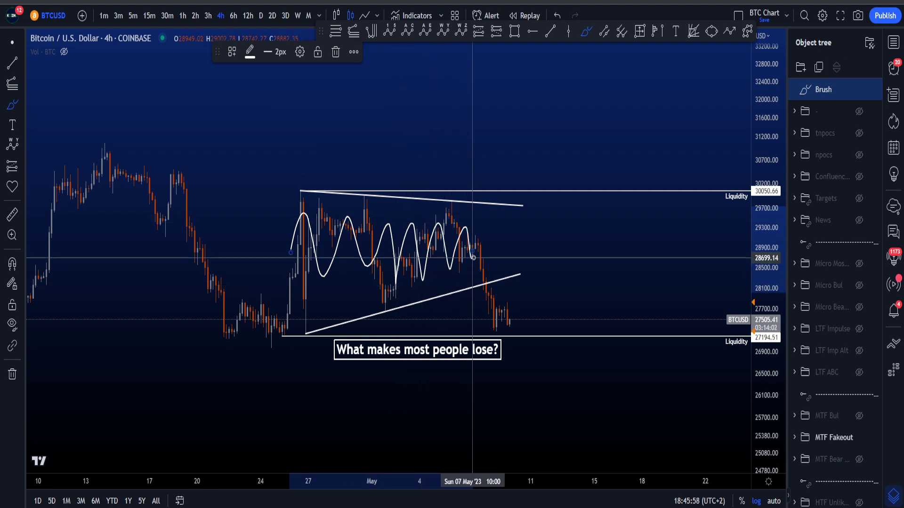
key("ctrl+z")
Draw falling strokes from the early-May high through the lower Liquidity line, circle the candles just under the trendline, and undo all strokes
mouse_move(458, 199)
left_mouse_down()
mouse_move(303, 186)
mouse_move(450, 205)
mouse_move(562, 380)
left_mouse_up()
key("ctrl+z")
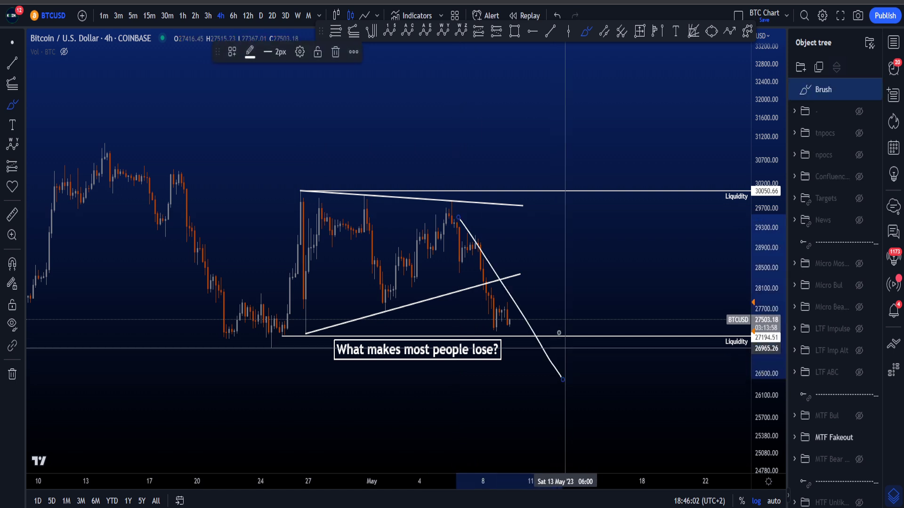
left_click_drag(563, 341, 563, 405)
key("ctrl+z")
key("ctrl+z")
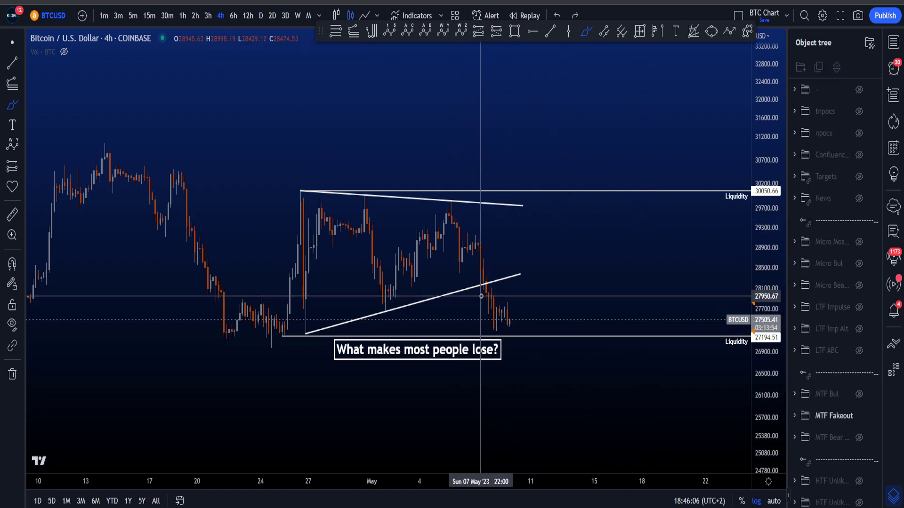
left_click_drag(491, 288, 492, 289)
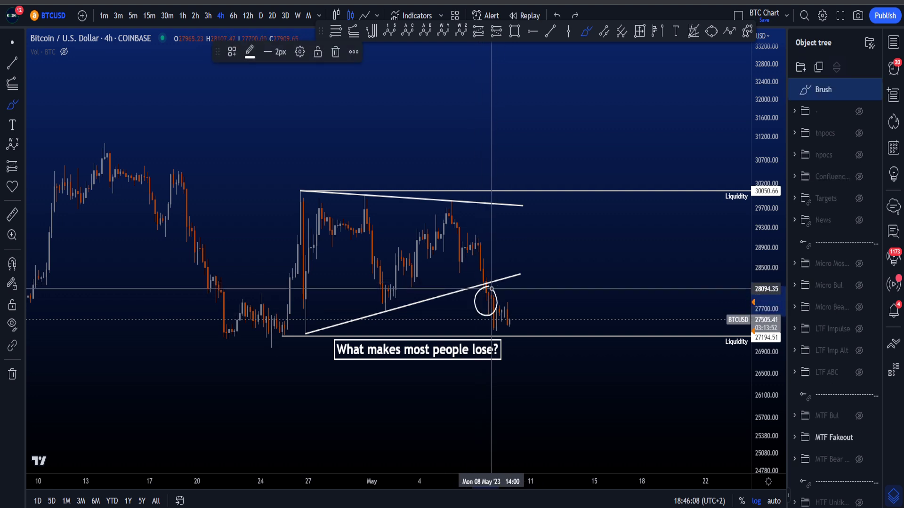
key("ctrl+z")
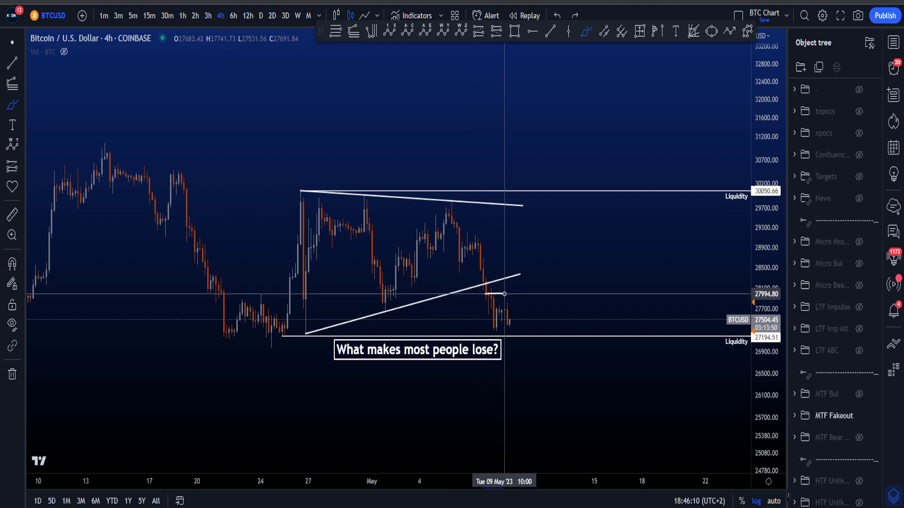
Mark short levels at about 28,000 and 28,800, sketch a drop from the latest candle past the lower Liquidity line, and undo all strokes
left_click_drag(505, 294, 505, 294)
left_click_drag(486, 252, 504, 253)
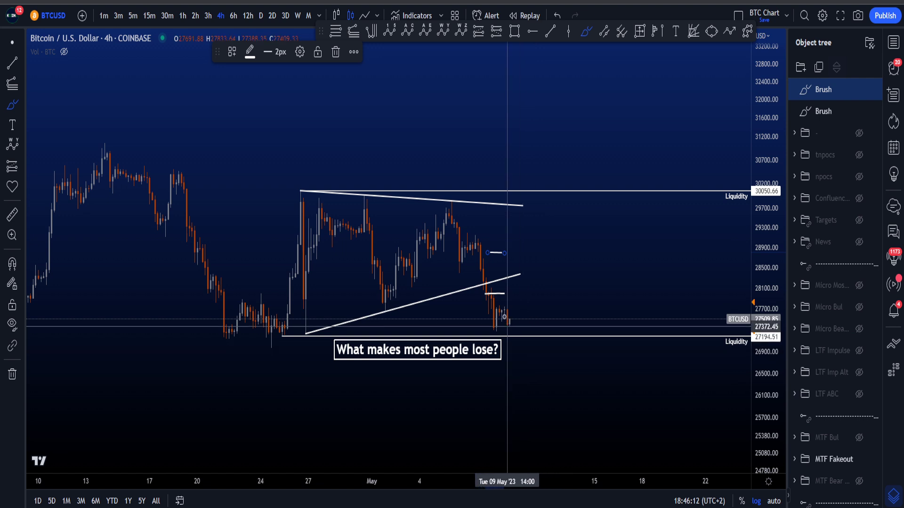
left_click_drag(509, 320, 568, 414)
left_click_drag(559, 369, 540, 416)
key("ctrl+z")
key("ctrl+z")
key("ctrl+z")
key("ctrl+z")
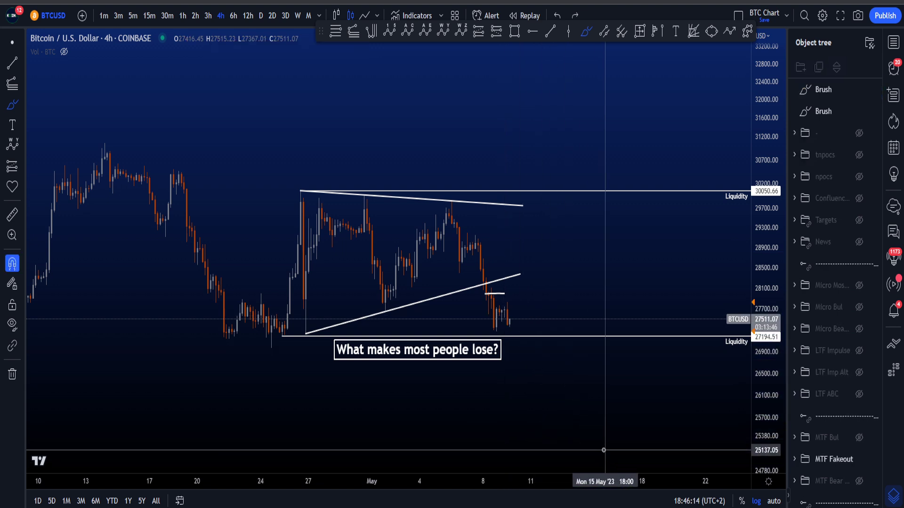
mouse_move(429, 396)
left_mouse_down()
mouse_move(380, 391)
mouse_move(438, 399)
left_mouse_up()
key("ctrl+z")
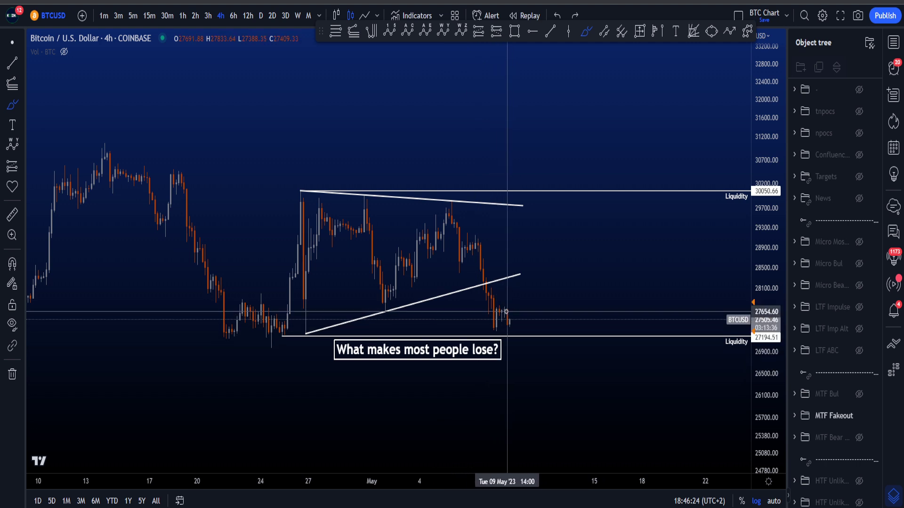
Sketch a path from the latest candles down to the lower Liquidity line and up past the upper one, undoing a stray short mark
mouse_move(506, 311)
left_mouse_down()
mouse_move(517, 331)
mouse_move(541, 296)
mouse_move(560, 226)
left_mouse_up()
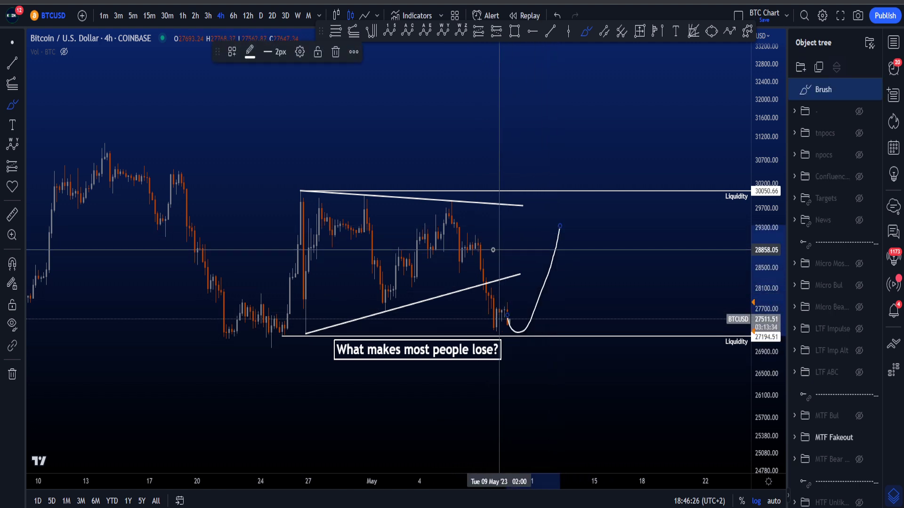
left_click_drag(489, 252, 521, 258)
key("ctrl+z")
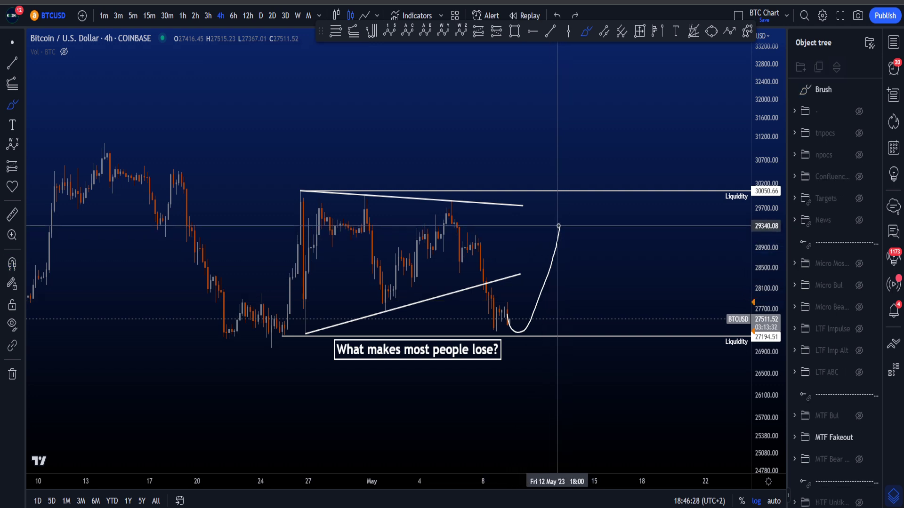
mouse_move(559, 226)
left_mouse_down()
mouse_move(570, 188)
mouse_move(585, 183)
left_mouse_up()
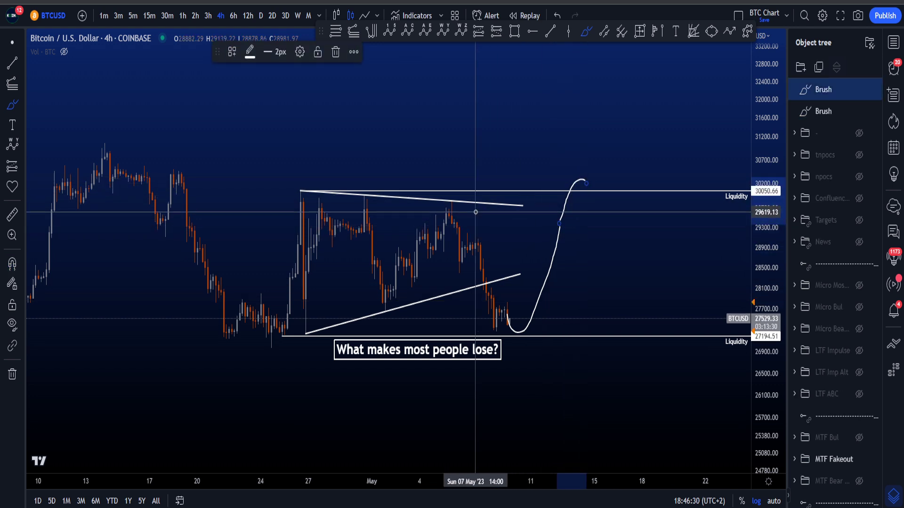
Circle the candles inside the triangle, underline a level at about 32,150, and arc over the triangle's highs, undoing each brush stroke
mouse_move(476, 207)
left_mouse_down()
mouse_move(292, 153)
mouse_move(459, 230)
mouse_move(350, 294)
mouse_move(443, 271)
mouse_move(346, 256)
left_mouse_up()
key("ctrl+z")
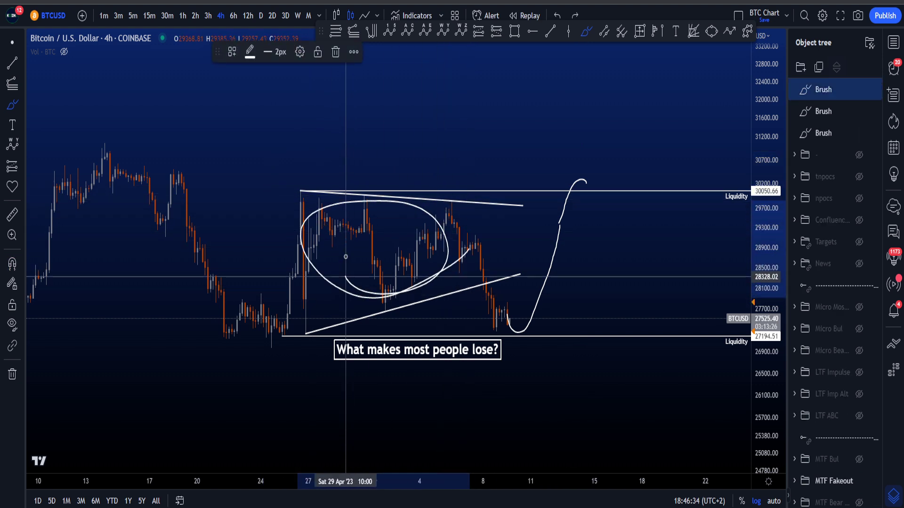
key("ctrl+z")
mouse_move(470, 94)
left_mouse_down()
mouse_move(369, 93)
mouse_move(501, 97)
left_mouse_up()
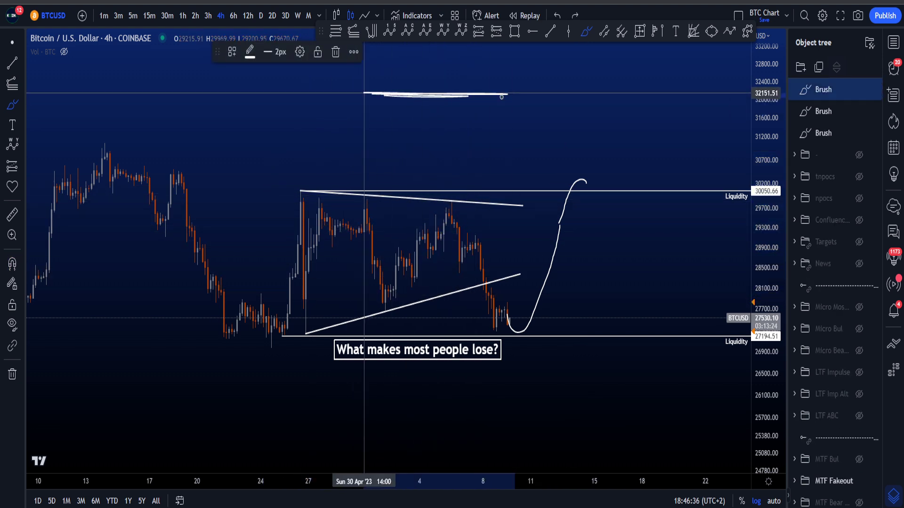
key("ctrl+z")
mouse_move(466, 202)
left_mouse_down()
mouse_move(361, 162)
mouse_move(296, 214)
left_mouse_up()
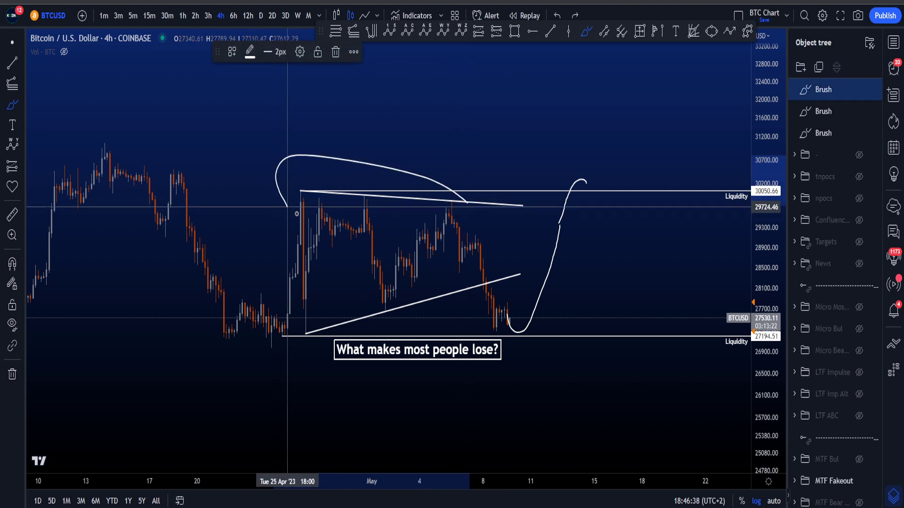
key("ctrl+z")
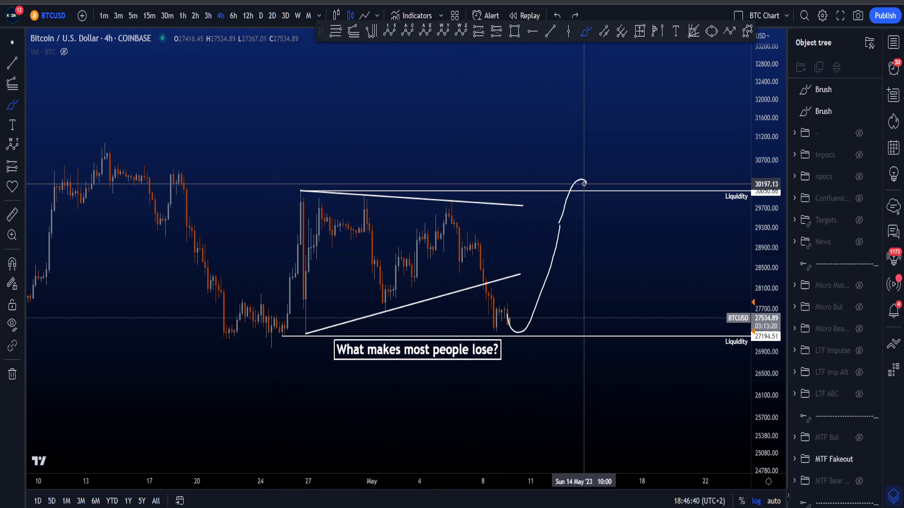
Extend the path from above the upper Liquidity line down to about 26,350, and undo the whole path
left_click_drag(595, 191, 661, 385)
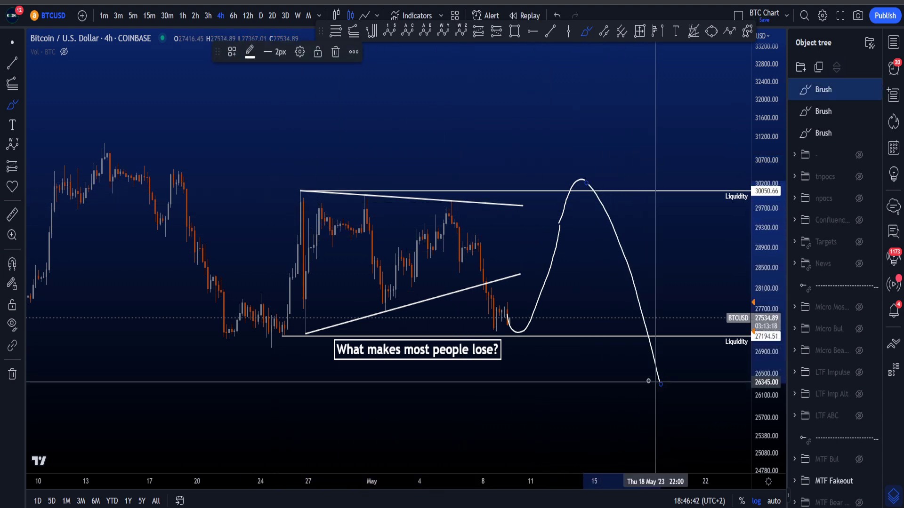
key("ctrl+z")
key("ctrl+z")
key("ctrl+z")
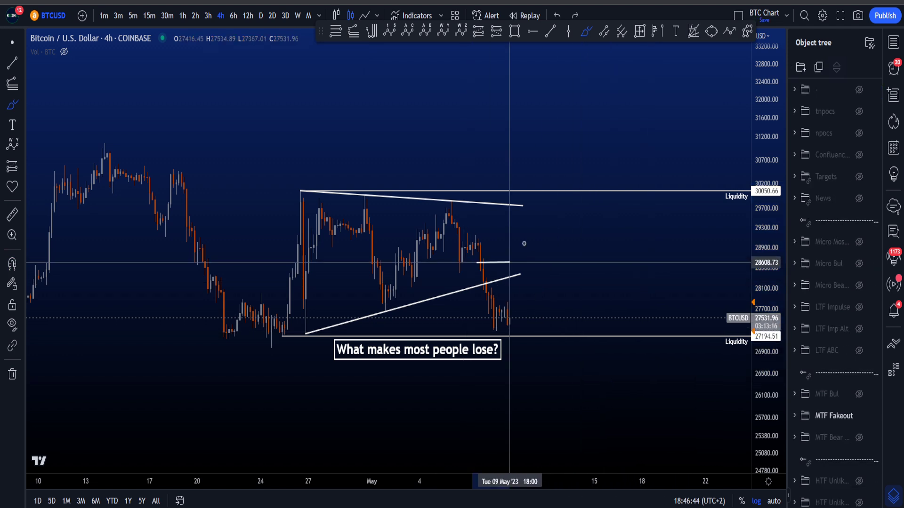
Draw short level marks at about 28,600 and near the upper trendline, undo them, and redo and undo the last three actions
left_click_drag(510, 262, 530, 259)
left_click_drag(509, 215, 560, 207)
key("ctrl+z")
key("ctrl+z")
key("ctrl+z")
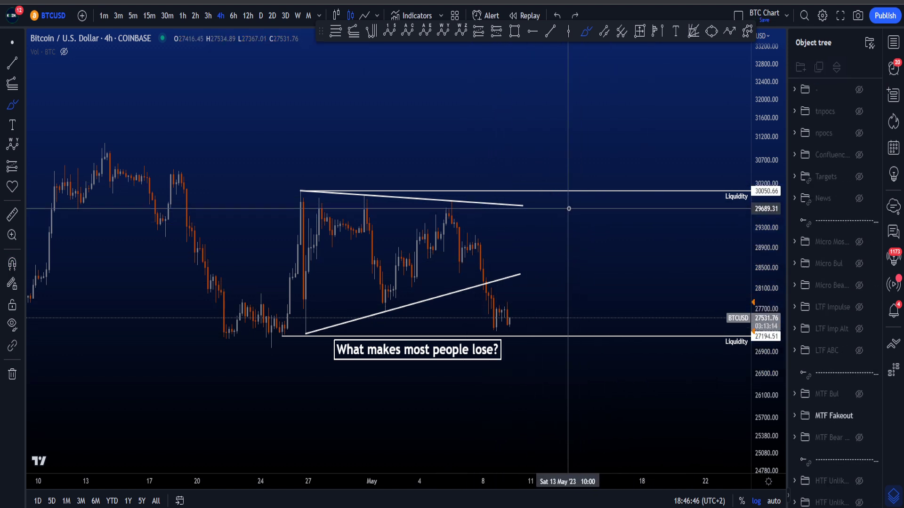
key("ctrl+y")
key("ctrl+y")
key("ctrl+y")
key("ctrl+z")
key("ctrl+z")
key("ctrl+z")
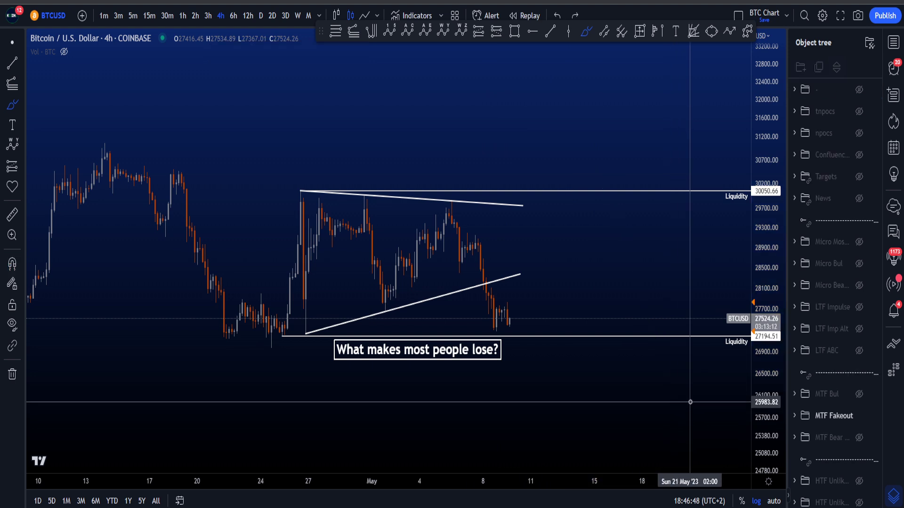
Hide the MTF Fakeout drawing group, and toggle the MTF Bear Pref group on and off twice, leaving it hidden
left_click(860, 416)
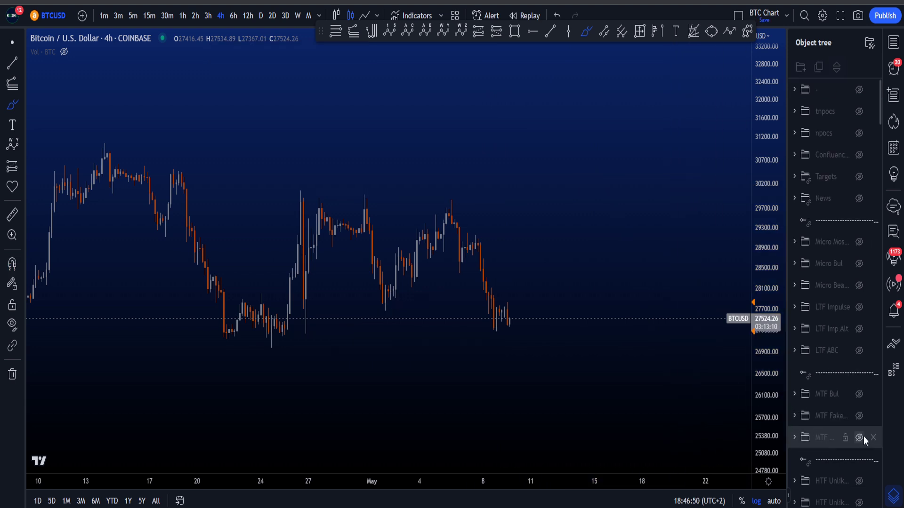
left_click(860, 438)
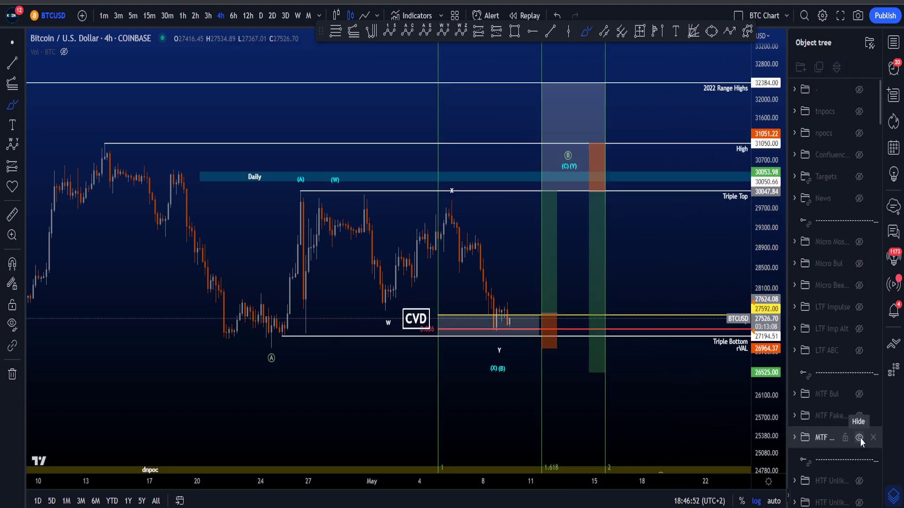
left_click(859, 438)
left_click(859, 438)
left_click(859, 437)
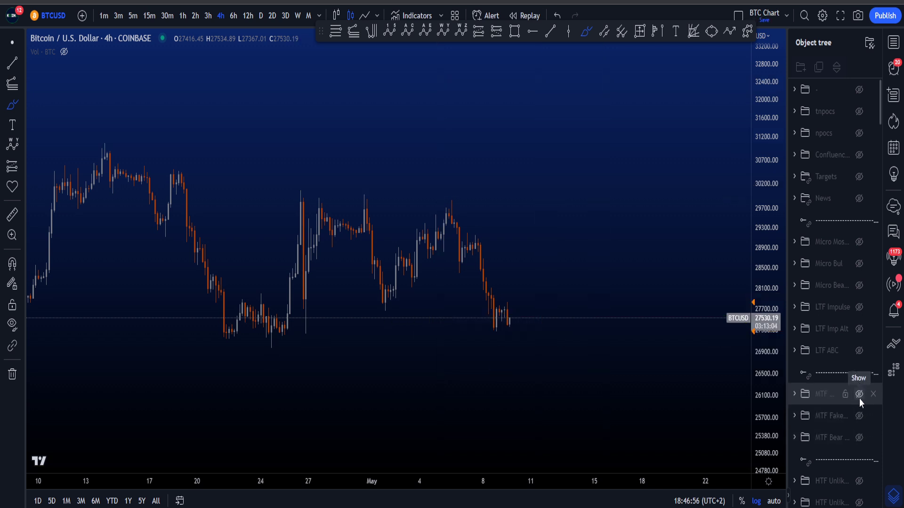
Show the MTF Bul drawing group on the chart
left_click(859, 397)
scroll(585, 306, "down", 3)
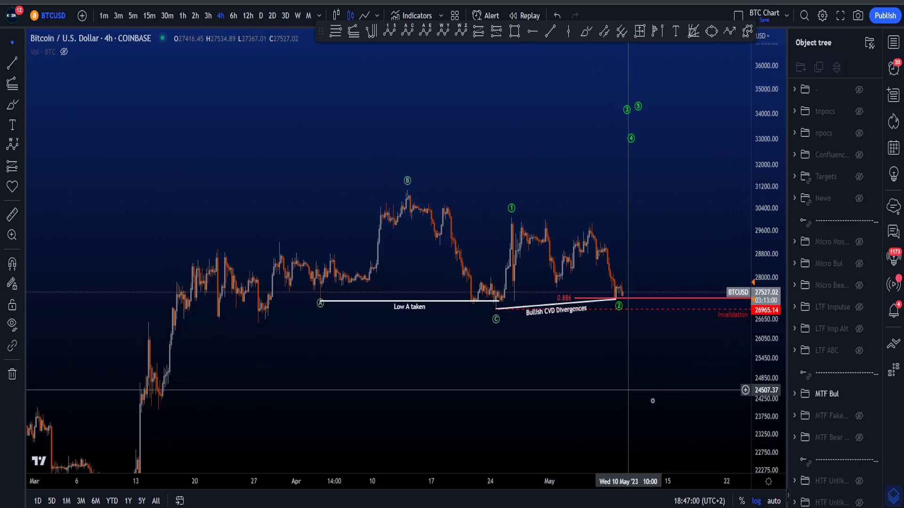
scroll(652, 401, "right", 3)
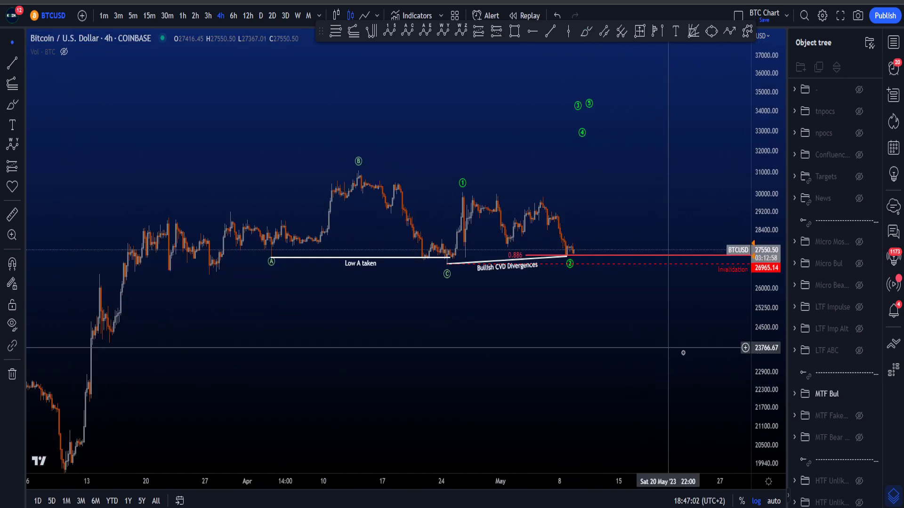
scroll(683, 353, "down", 3)
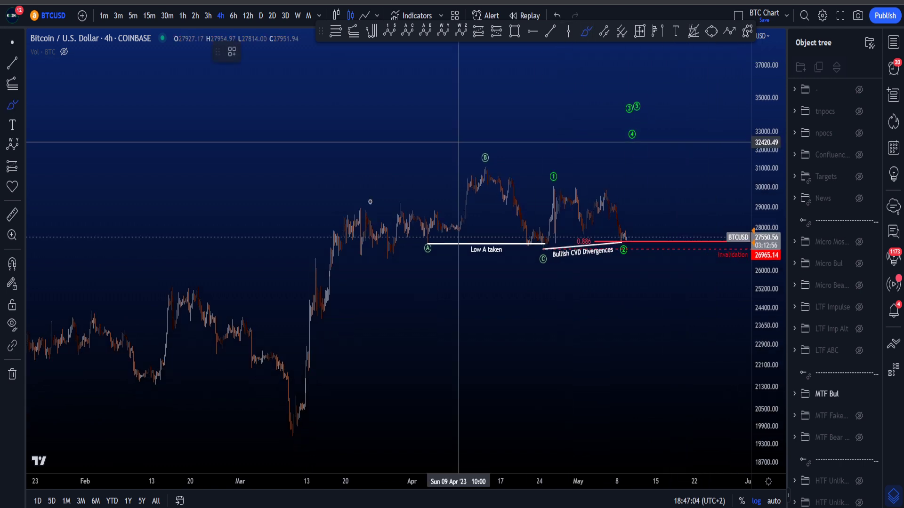
Trace the swings from late January through March and circled C up past the circled 3 and 5 with an arrowhead, and undo it
mouse_move(78, 423)
left_mouse_down()
mouse_move(195, 297)
mouse_move(279, 417)
mouse_move(417, 204)
mouse_move(585, 261)
mouse_move(659, 132)
mouse_move(695, 152)
left_mouse_up()
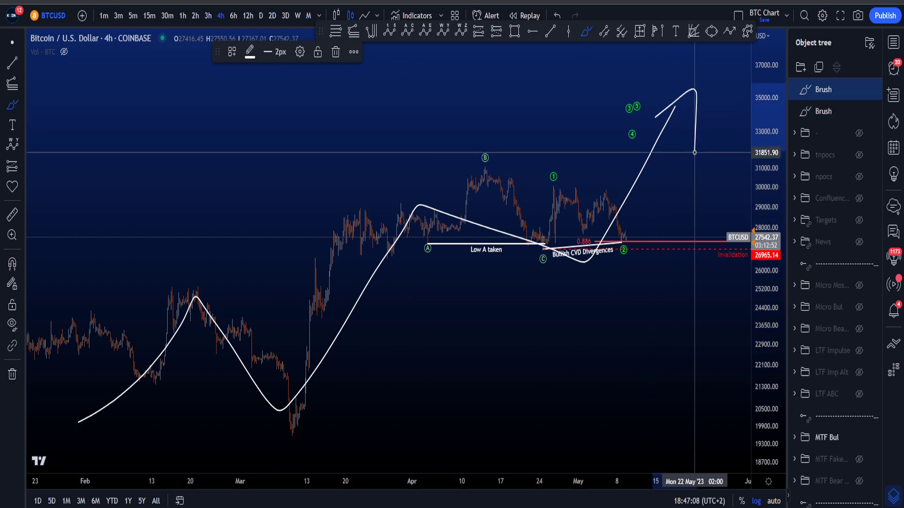
key("ctrl+z")
key("ctrl+z")
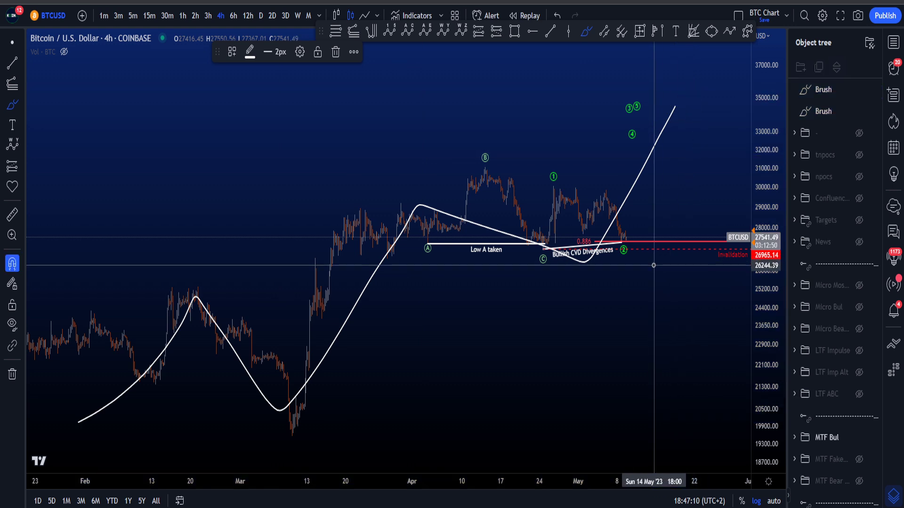
Outline the circled A-B-C correction, trace its swings from the early-April high twice, the second time into mid-May, and undo each stroke
mouse_move(565, 277)
left_mouse_down()
mouse_move(484, 145)
mouse_move(541, 245)
left_mouse_up()
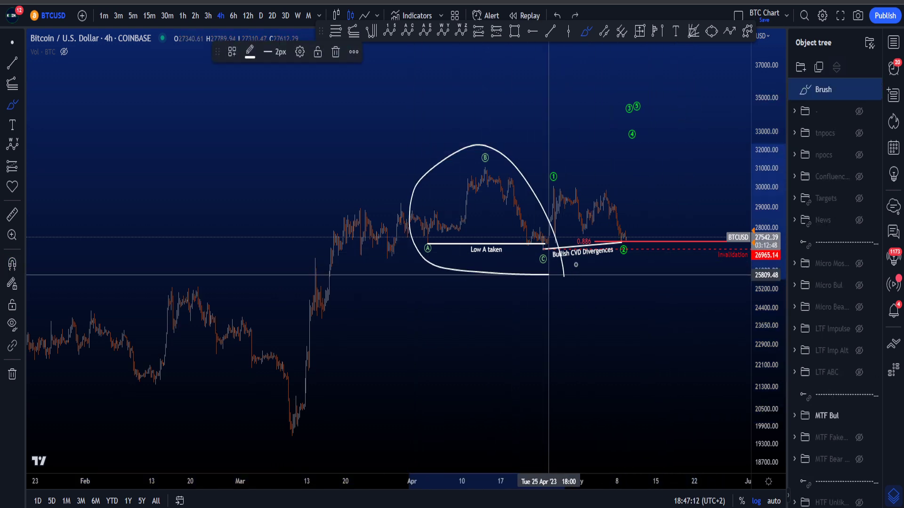
key("ctrl+z")
mouse_move(406, 204)
left_mouse_down()
mouse_move(427, 232)
mouse_move(532, 219)
mouse_move(547, 242)
left_mouse_up()
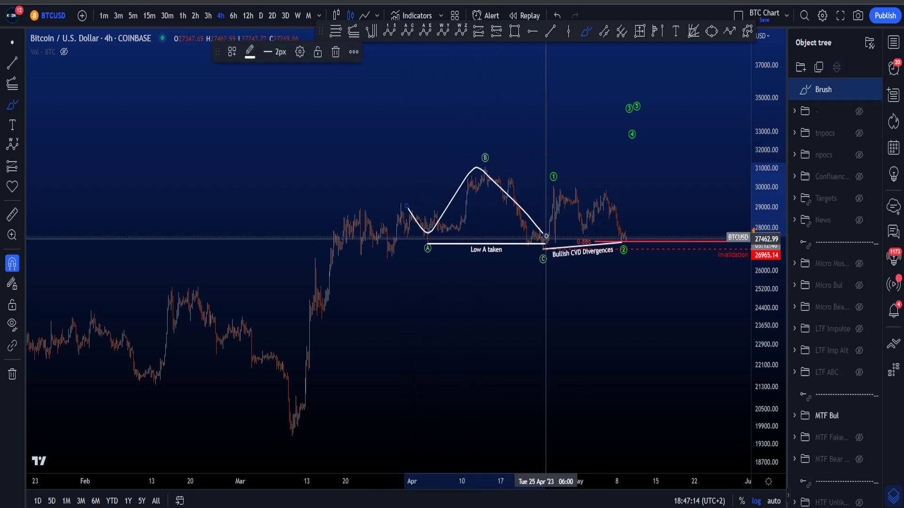
key("ctrl+z")
mouse_move(410, 208)
left_mouse_down()
mouse_move(536, 253)
mouse_move(634, 234)
mouse_move(662, 253)
left_mouse_up()
key("ctrl+z")
Draw a short mark below the circled 2, trace the price path from late January to mid-May, and remove both strokes
mouse_move(596, 311)
left_mouse_down()
mouse_move(661, 305)
mouse_move(605, 308)
left_mouse_up()
key("ctrl+z")
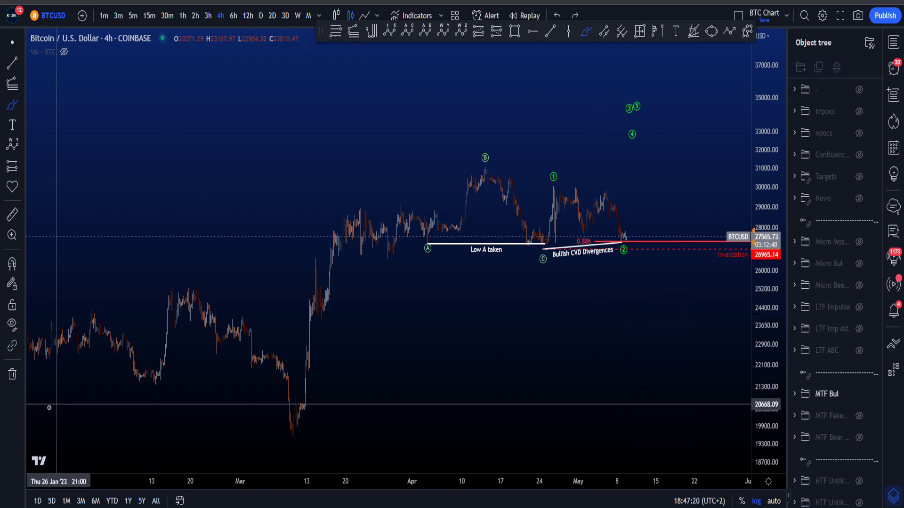
mouse_move(53, 406)
left_mouse_down()
mouse_move(207, 287)
mouse_move(295, 415)
mouse_move(422, 196)
mouse_move(607, 229)
mouse_move(630, 221)
mouse_move(662, 147)
left_mouse_up()
key("Delete")
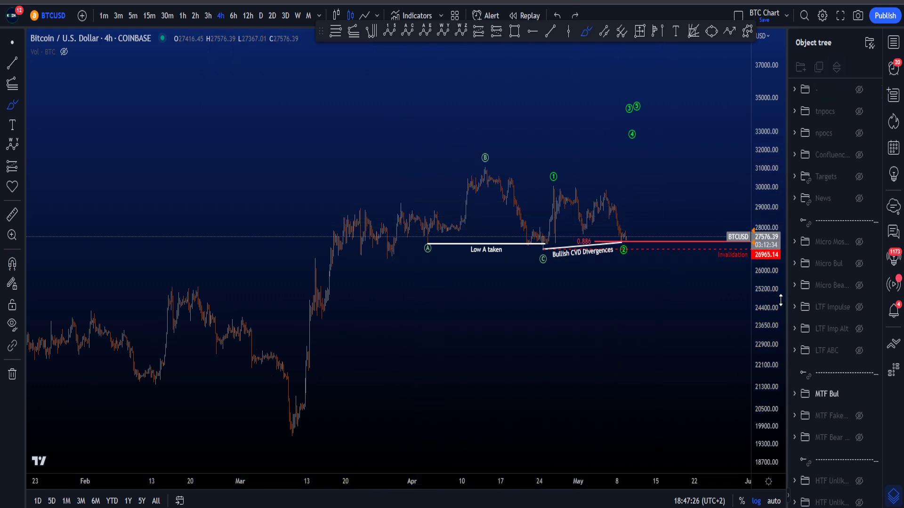
Circle the circled C low, trace the A-B-C swings from the late-March high into it, mark the drop after circled B, and remove the marks
scroll(693, 137, "up", 5)
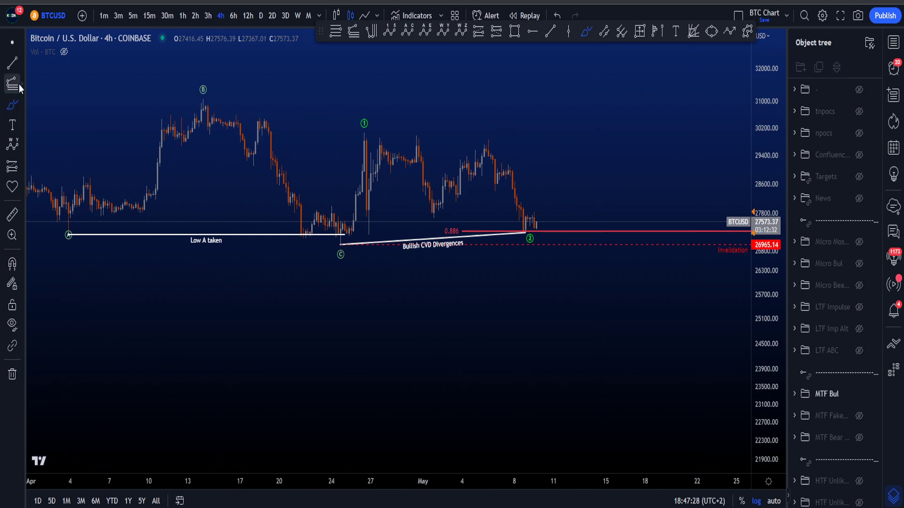
left_click_drag(621, 120, 660, 203)
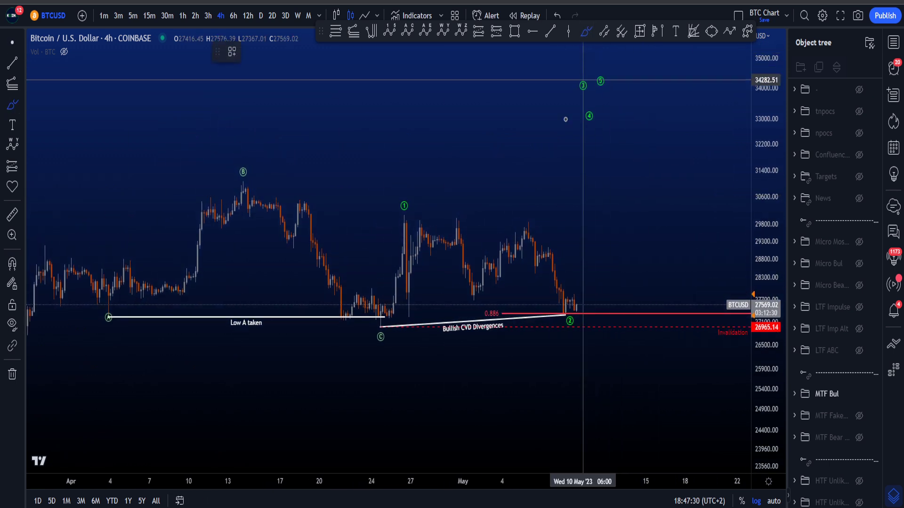
scroll(504, 238, "down", 2)
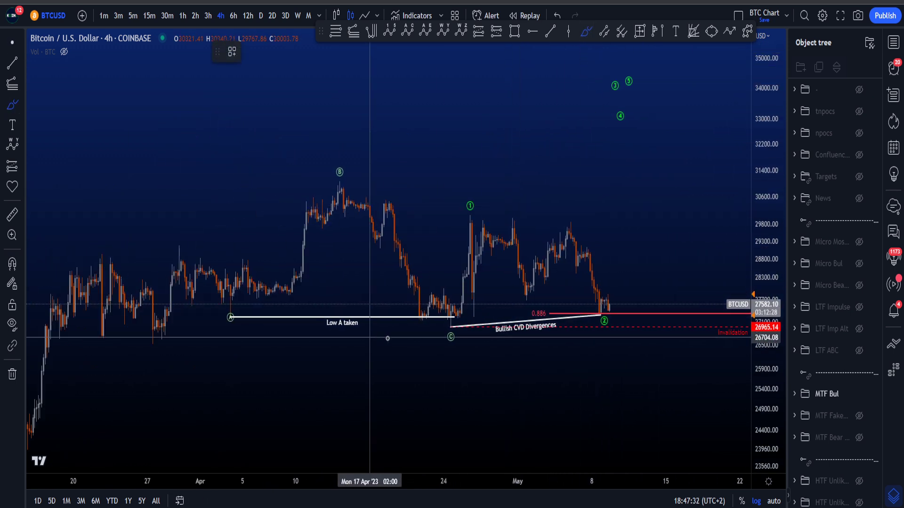
mouse_move(436, 327)
left_mouse_down()
mouse_move(466, 329)
mouse_move(451, 323)
left_mouse_up()
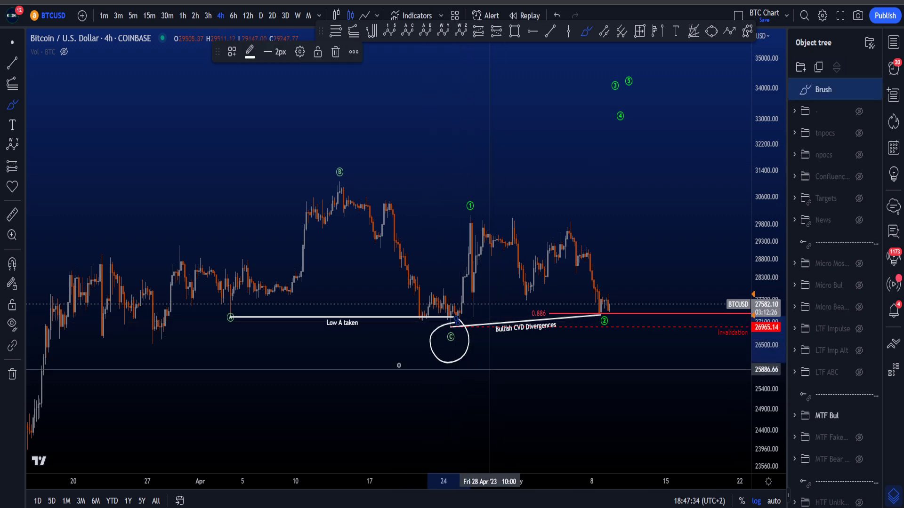
key("ctrl+z")
mouse_move(172, 250)
left_mouse_down()
mouse_move(225, 303)
mouse_move(320, 181)
mouse_move(459, 329)
left_mouse_up()
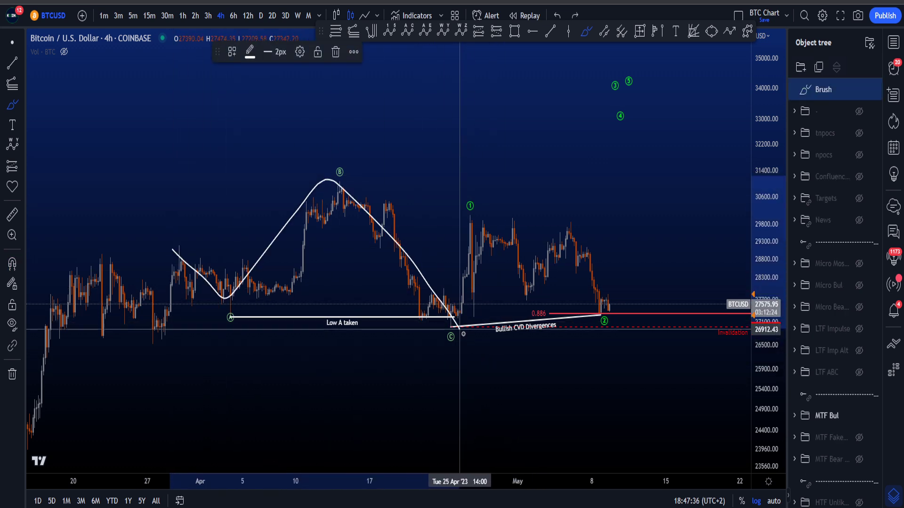
key("ctrl+z")
mouse_move(357, 201)
left_mouse_down()
mouse_move(349, 209)
mouse_move(372, 185)
mouse_move(333, 218)
left_mouse_up()
key("Delete")
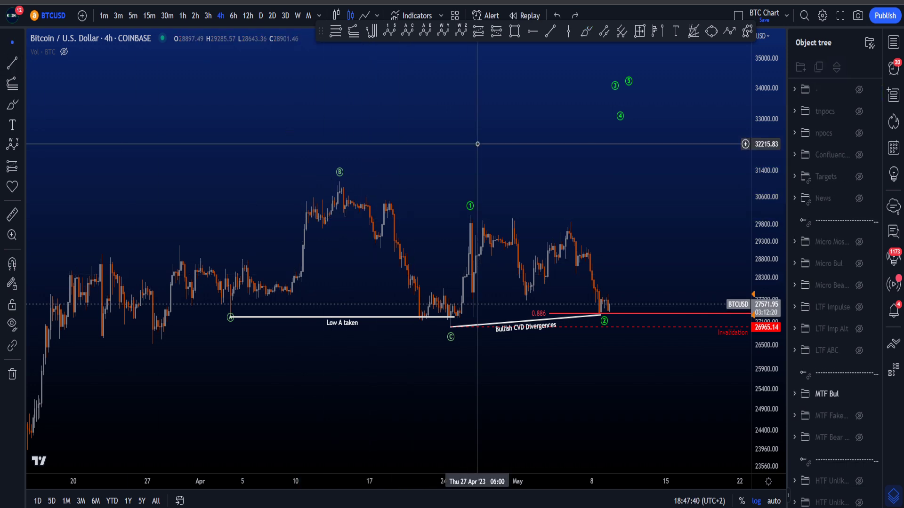
Trace the swings from the late-March high to about 30,500 in mid-May with the Brush, and undo the last three actions
left_click_drag(477, 144, 428, 137)
left_click(585, 32)
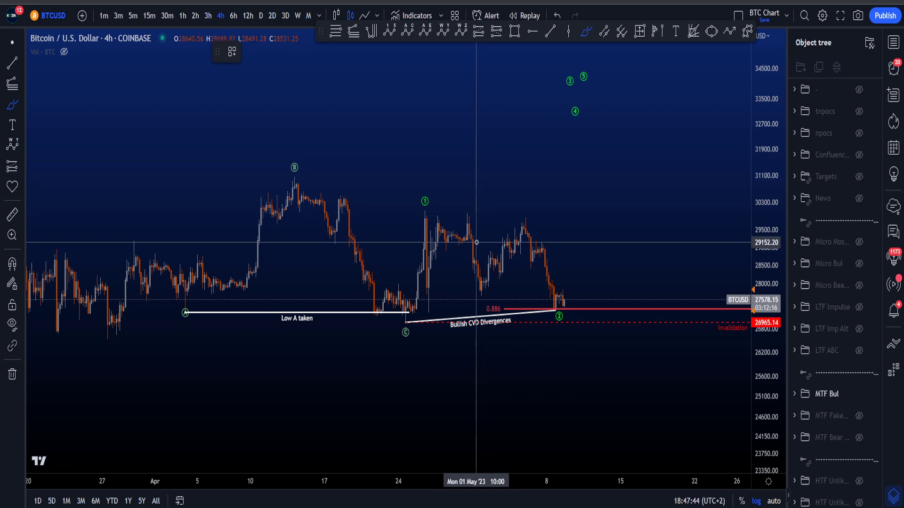
mouse_move(141, 249)
left_mouse_down()
mouse_move(295, 184)
mouse_move(404, 304)
mouse_move(425, 214)
mouse_move(479, 288)
mouse_move(548, 278)
mouse_move(559, 300)
mouse_move(605, 171)
mouse_move(626, 193)
left_mouse_up()
key("ctrl+z")
key("ctrl+z")
key("ctrl+z")
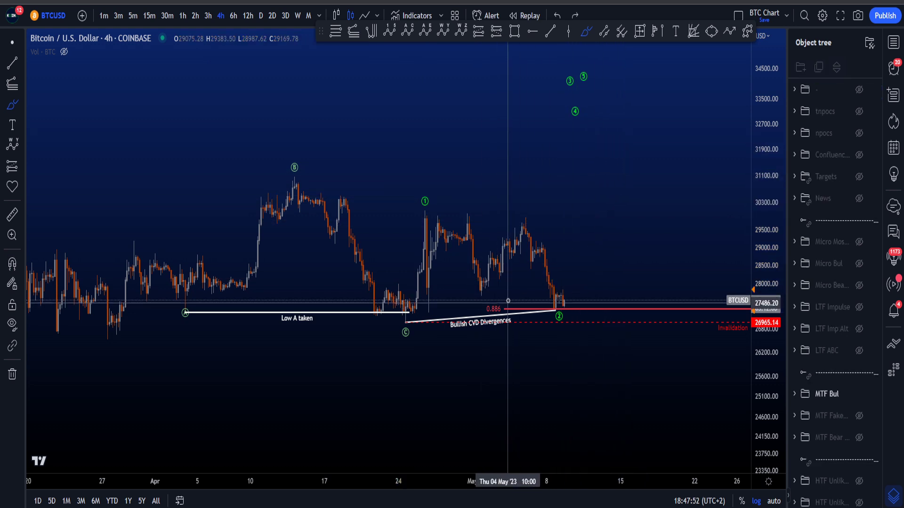
Mark the May low at the red 0.886 line, circle the 0.886 label, and undo both marks
mouse_move(506, 300)
left_mouse_down()
mouse_move(472, 320)
mouse_move(507, 301)
mouse_move(548, 309)
left_mouse_up()
key("ctrl+z")
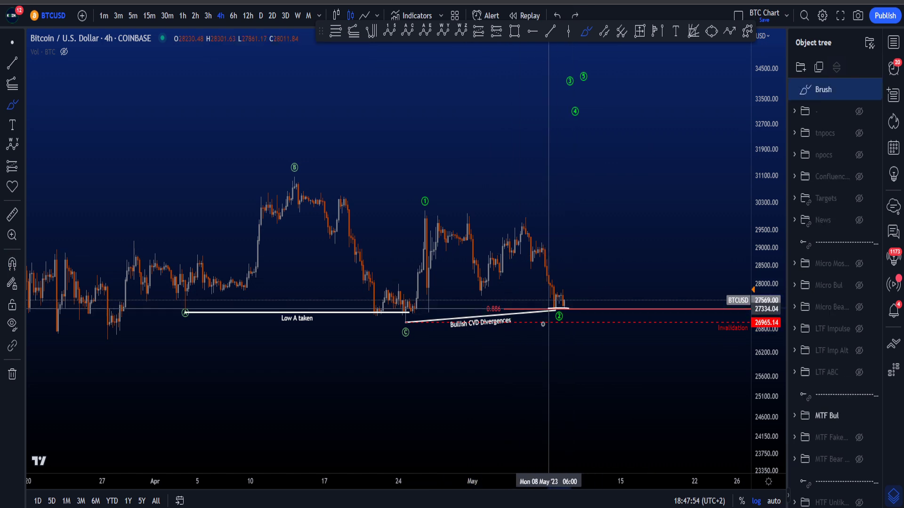
key("ctrl+z")
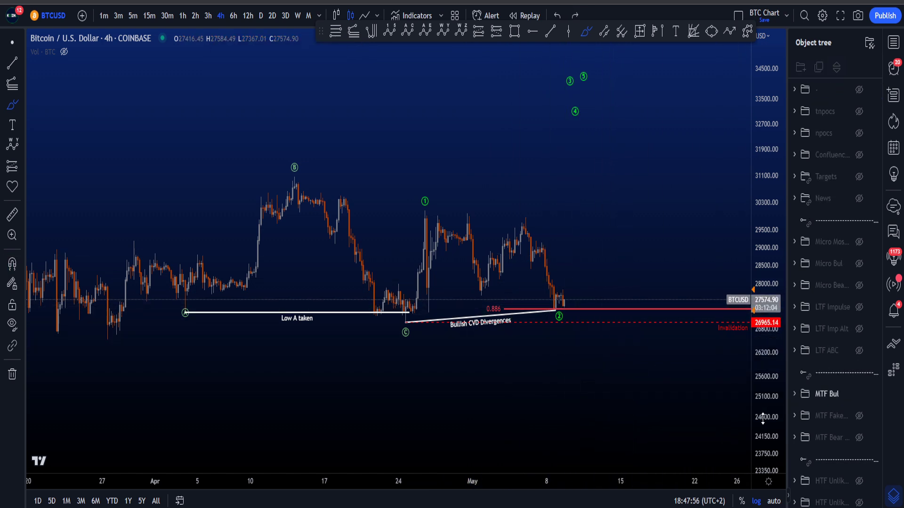
left_click_drag(764, 414, 763, 370)
scroll(626, 369, "up", 1)
mouse_move(477, 314)
left_mouse_down()
mouse_move(457, 325)
mouse_move(478, 325)
left_mouse_up()
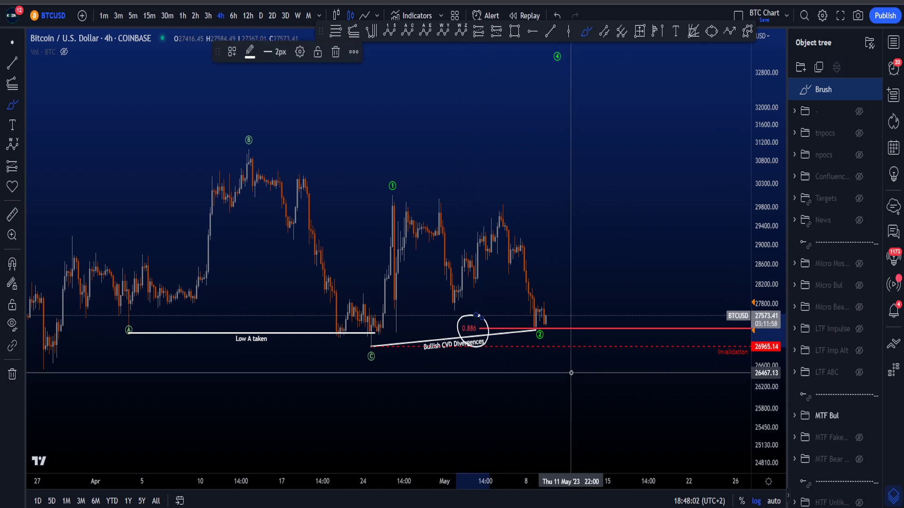
key("ctrl+z")
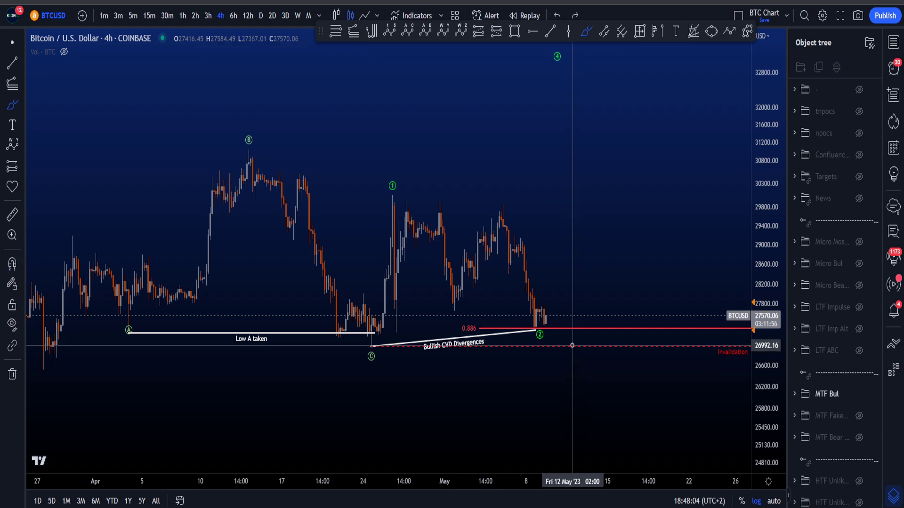
Toggle the MTF Bul group's visibility, circle the circled C low in late April, and undo the circle
left_click_drag(772, 272, 773, 298)
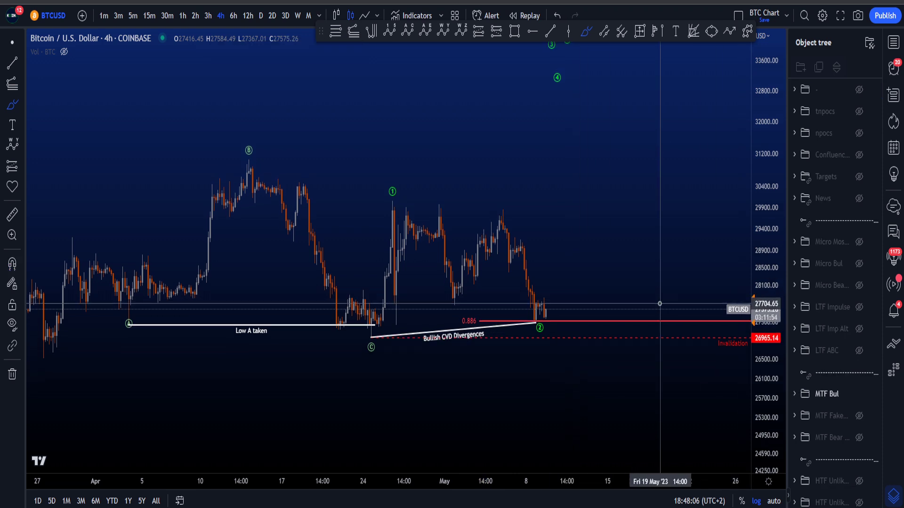
scroll(686, 326, "down", 3)
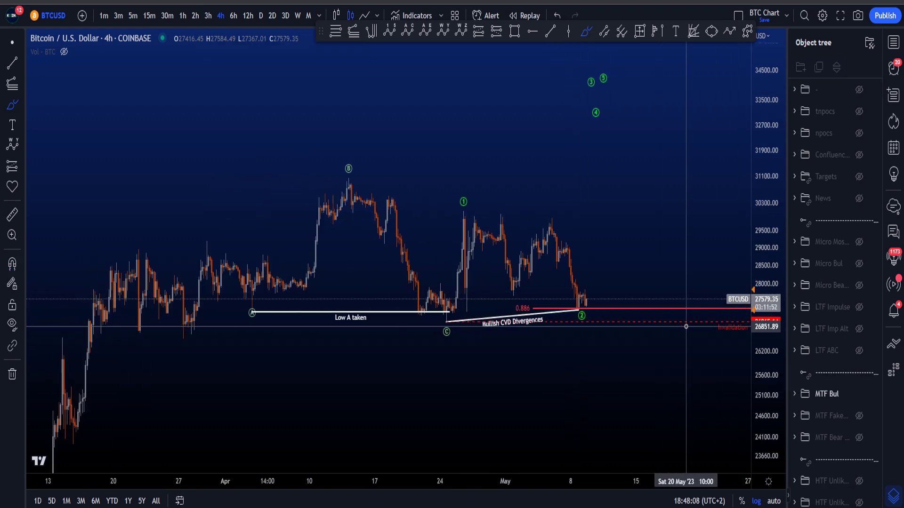
scroll(686, 326, "up", 1)
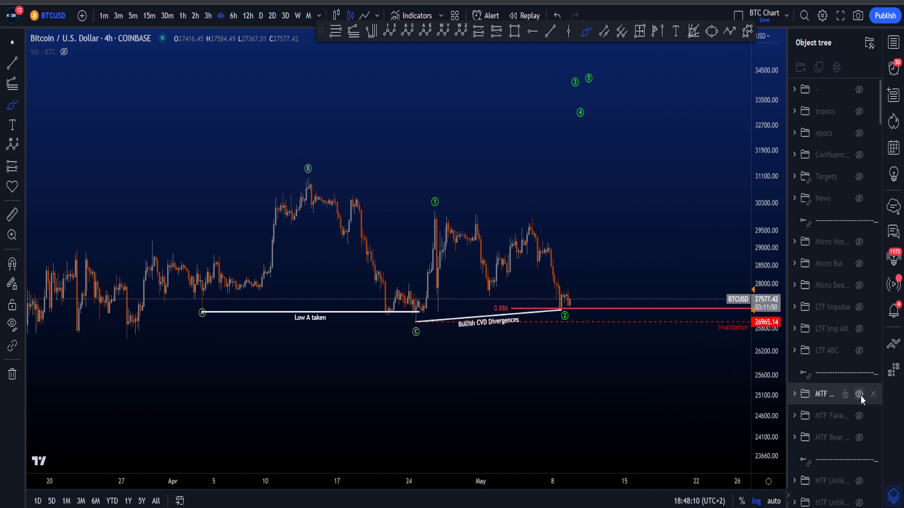
left_click(860, 395)
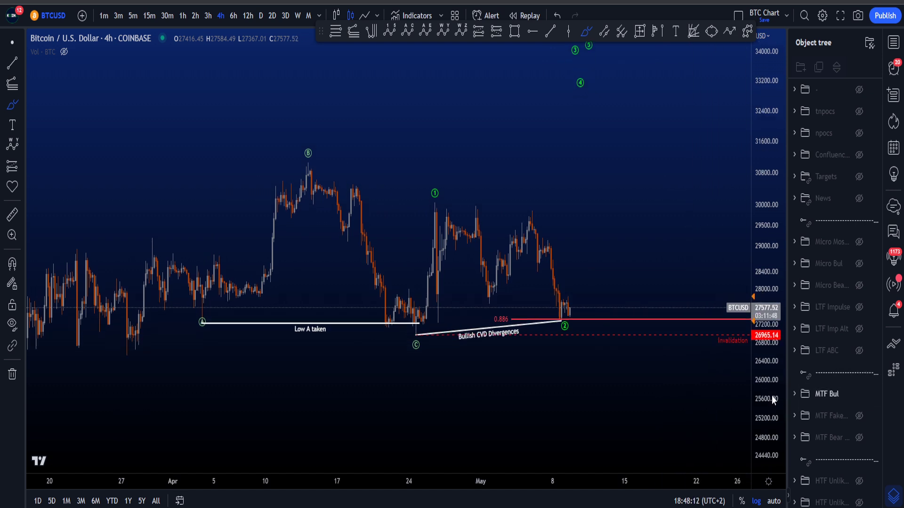
left_click_drag(441, 332, 417, 324)
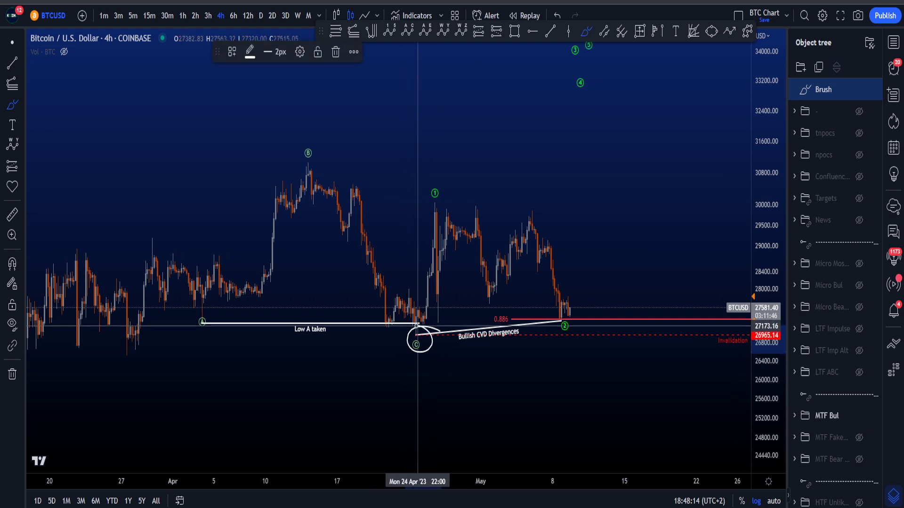
key("ctrl+z")
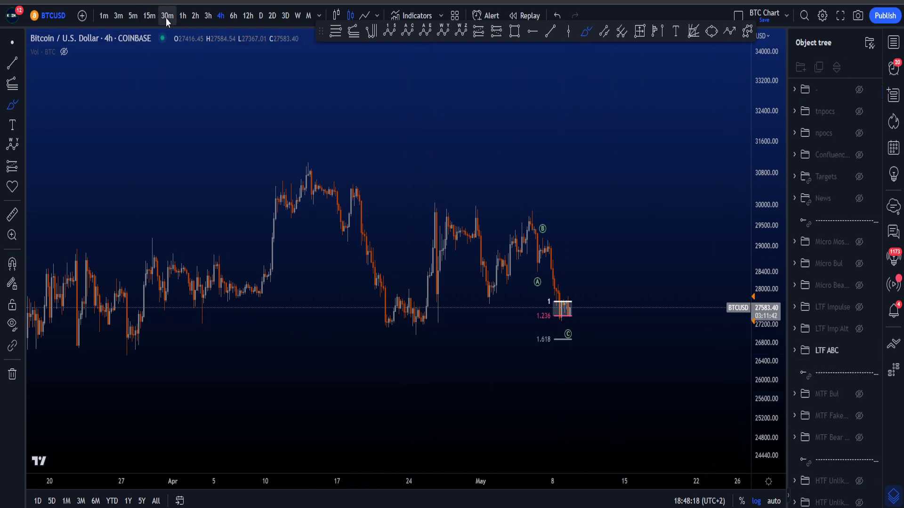
Switch the chart to the 1-hour interval, auto-scale the prices, and frame the LTF ABC pattern down to its 1.618 level
left_click(774, 500)
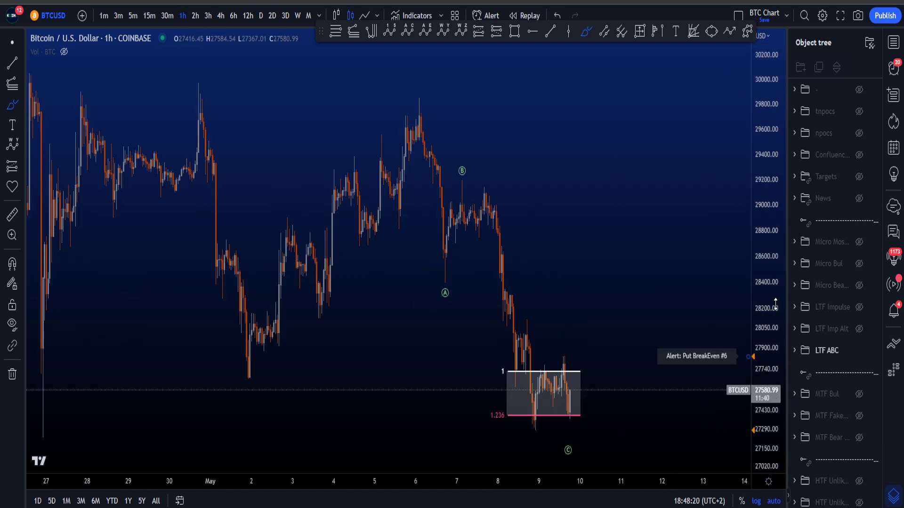
left_click_drag(775, 304, 775, 392)
left_click(11, 46)
left_click_drag(666, 222, 606, 206)
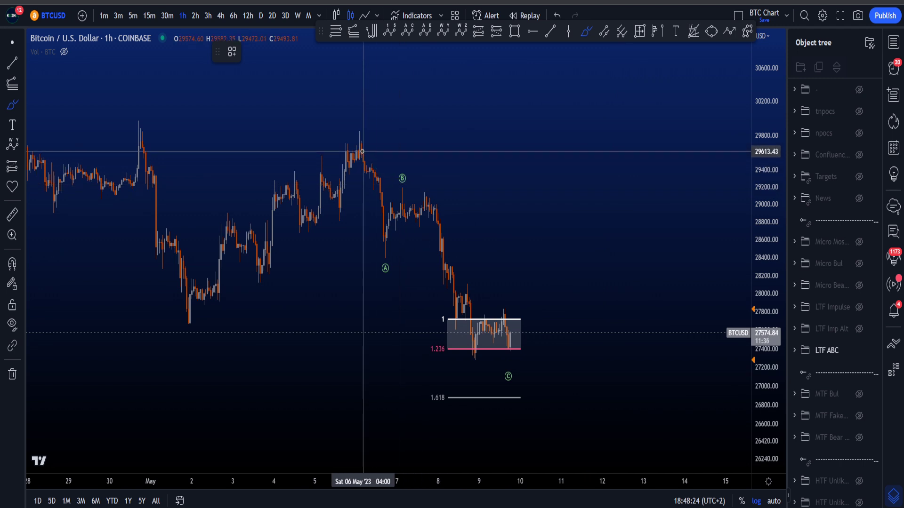
Trace the A-B-C decline from the 6 May high, mark the price action in the grey box, and undo both strokes
mouse_move(353, 138)
left_mouse_down()
mouse_move(383, 267)
mouse_move(478, 329)
mouse_move(480, 340)
left_mouse_up()
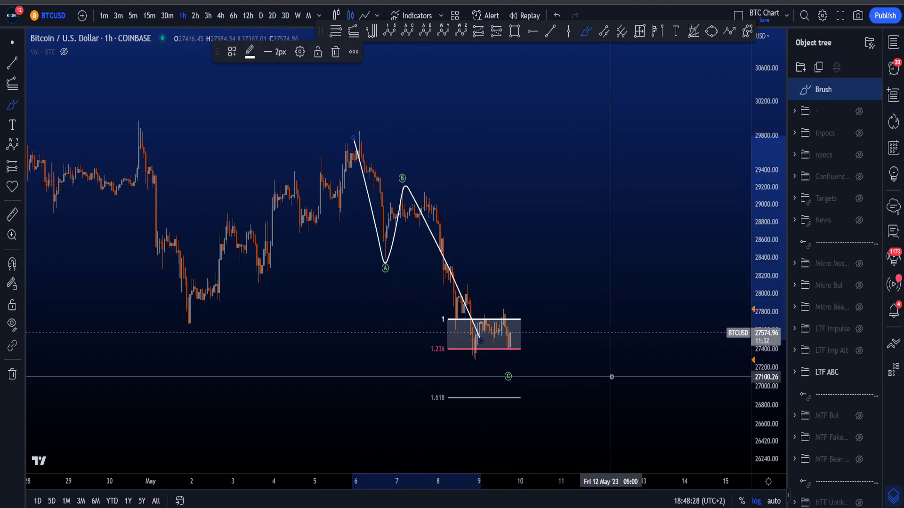
key("ctrl+z")
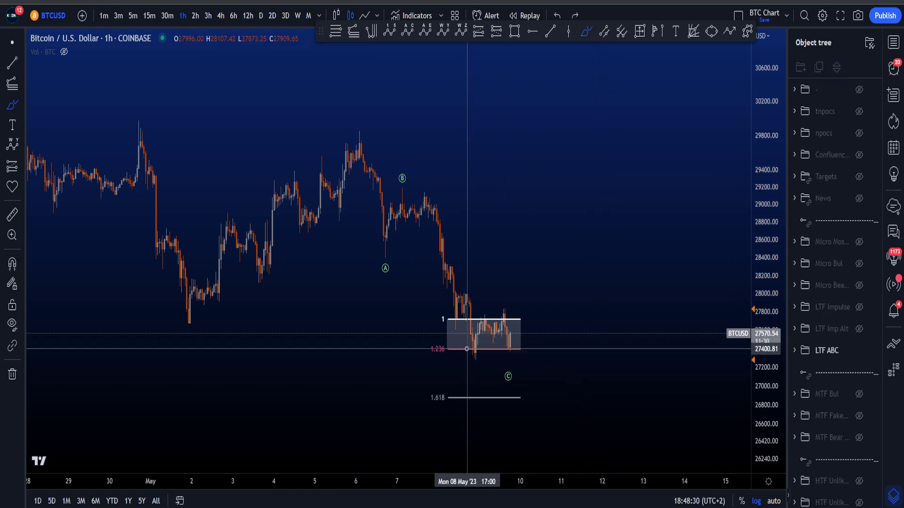
mouse_move(469, 348)
left_mouse_down()
mouse_move(513, 325)
mouse_move(521, 333)
left_mouse_up()
key("ctrl+z")
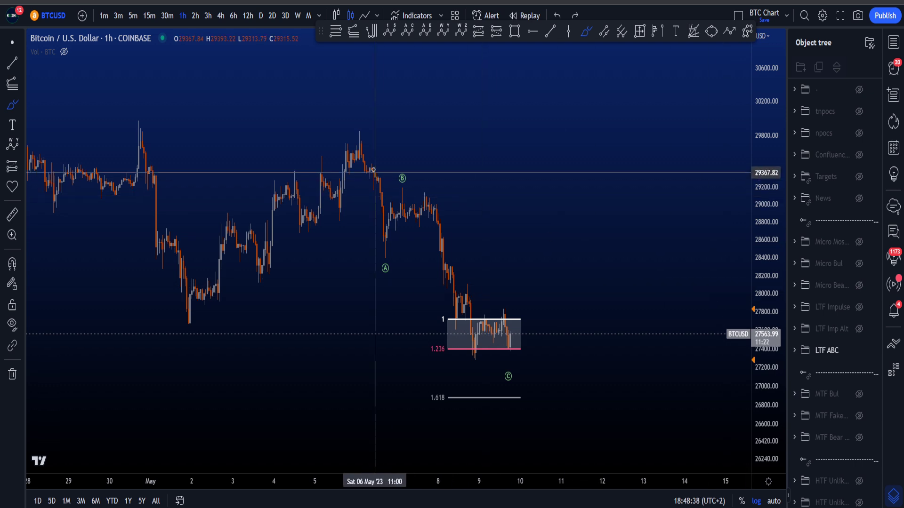
Trace the decline from the 6 May high and from circled B to about 27,050 near circled C, and undo the strokes
mouse_move(356, 140)
left_mouse_down()
mouse_move(397, 268)
mouse_move(362, 212)
mouse_move(398, 188)
mouse_move(463, 343)
mouse_move(525, 325)
mouse_move(534, 384)
left_mouse_up()
key("ctrl+z")
key("ctrl+z")
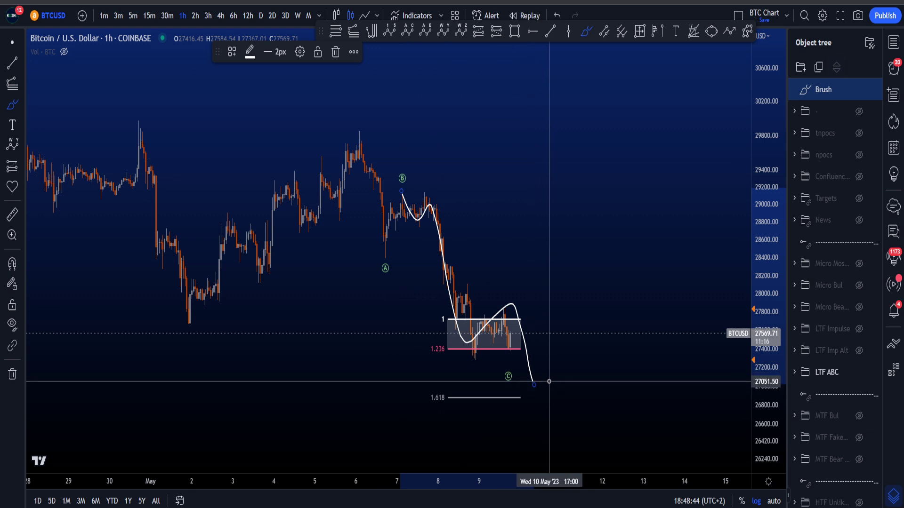
key("ctrl+z")
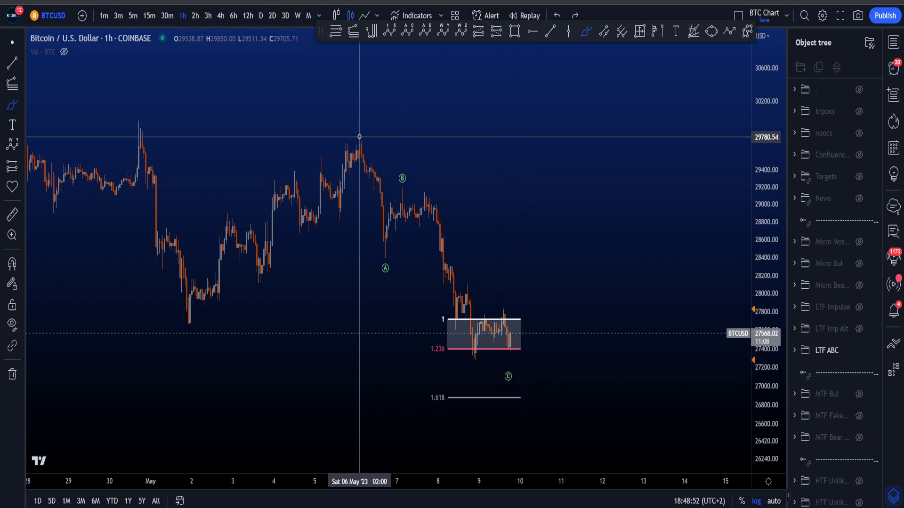
Draw one stroke down the leg into circled A and another from circled B to the grey box, and undo both
left_click_drag(356, 133, 390, 259)
left_click_drag(416, 197, 462, 318)
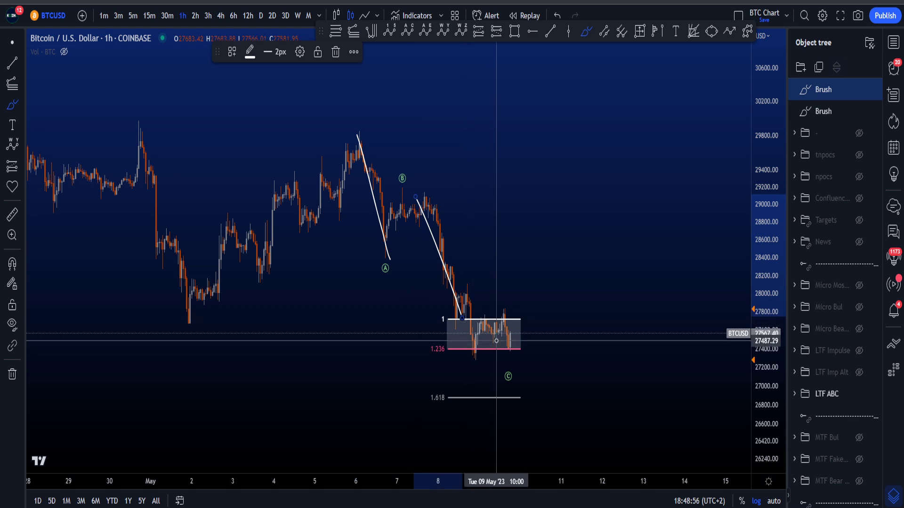
key("ctrl+z")
key("ctrl+z")
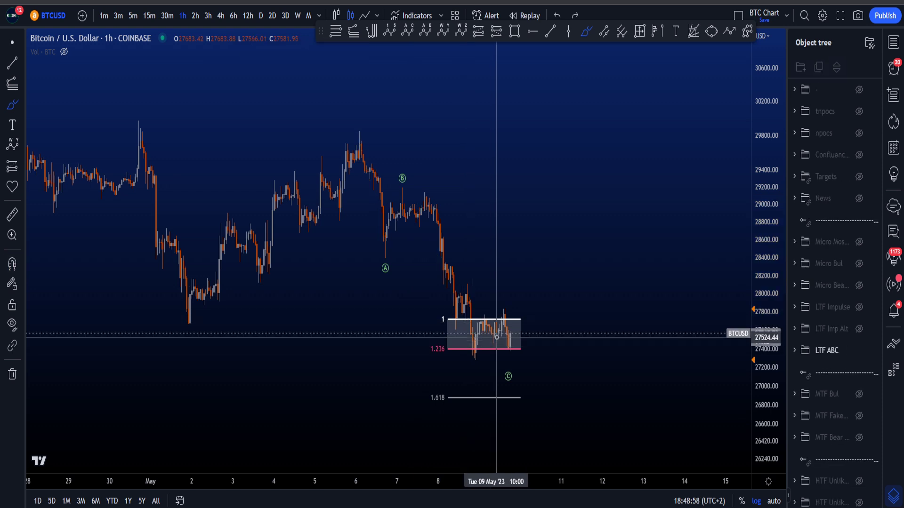
Mark the circled C, stroke the leg from the 6 May high to circled A twice, and undo each mark
mouse_move(509, 364)
left_mouse_down()
mouse_move(515, 389)
mouse_move(513, 379)
left_mouse_up()
key("ctrl+z")
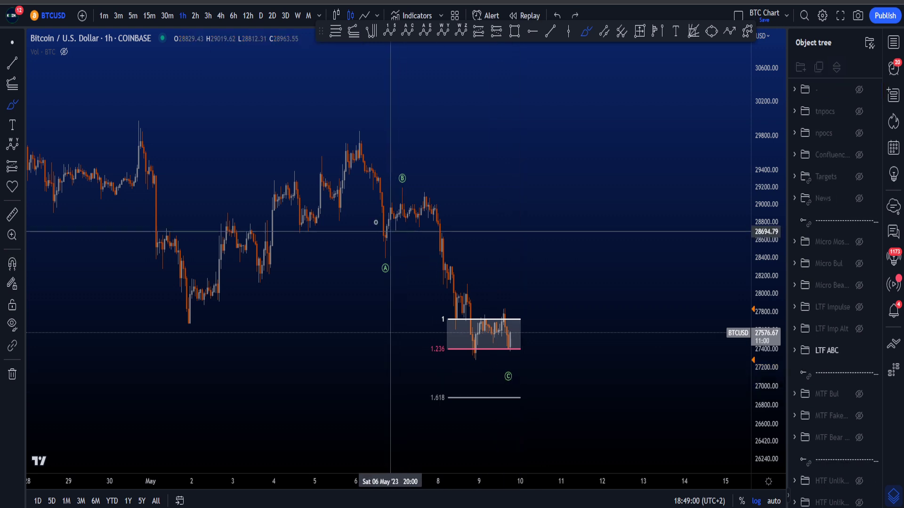
left_click_drag(360, 142, 392, 261)
key("ctrl+z")
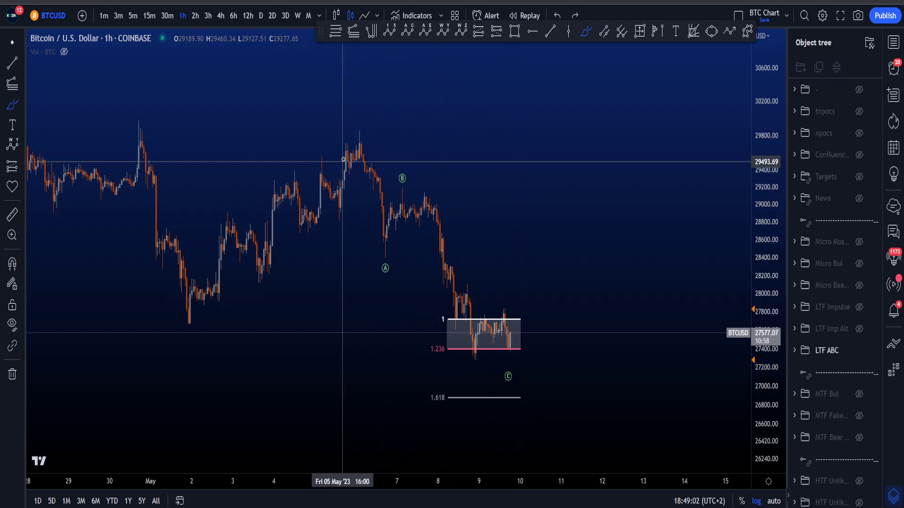
left_click_drag(359, 153, 382, 238)
key("ctrl+z")
Outline the A, B and C legs of the May decline with separate brush loops
mouse_move(391, 269)
left_mouse_down()
mouse_move(385, 168)
mouse_move(363, 125)
mouse_move(363, 254)
mouse_move(390, 263)
left_mouse_up()
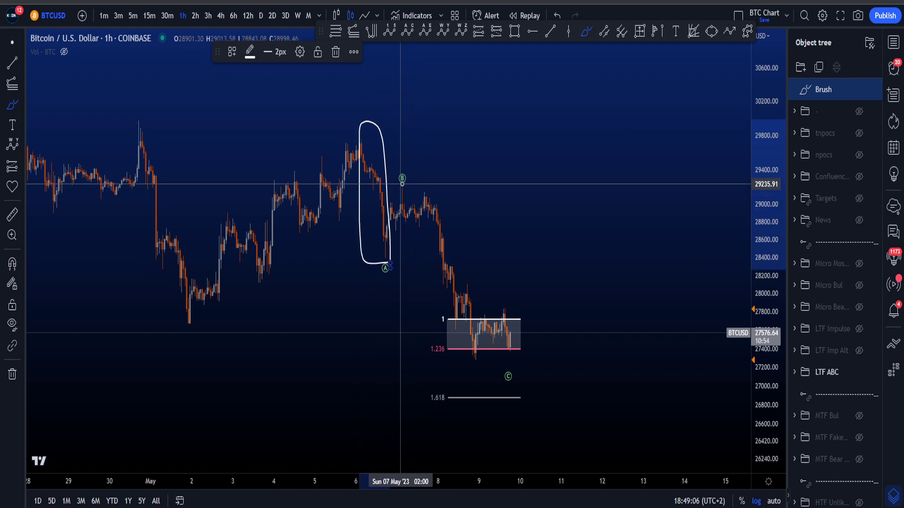
mouse_move(400, 183)
left_mouse_down()
mouse_move(424, 186)
mouse_move(429, 195)
mouse_move(417, 275)
mouse_move(403, 178)
mouse_move(430, 233)
left_mouse_up()
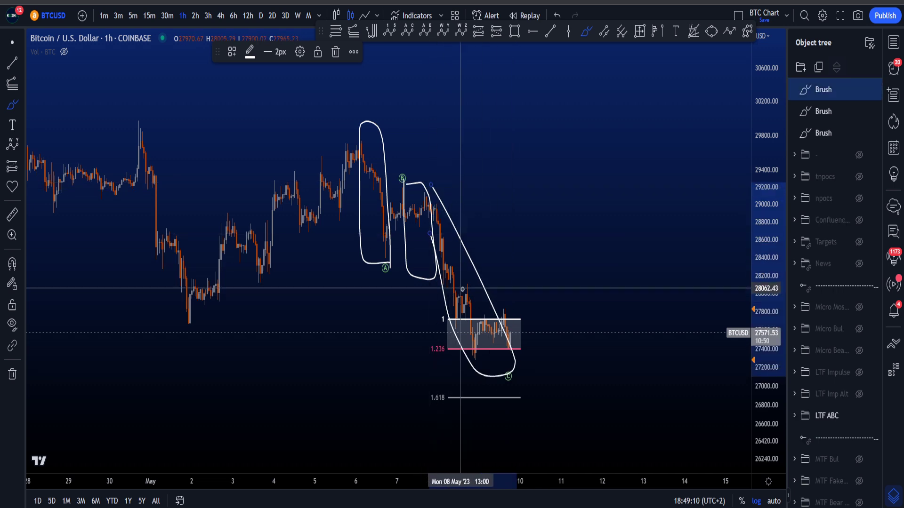
Clear the brush loops around the A, B and C legs and move the circled C label to about 27,070 near 10 May
key("ctrl+z")
key("ctrl+z")
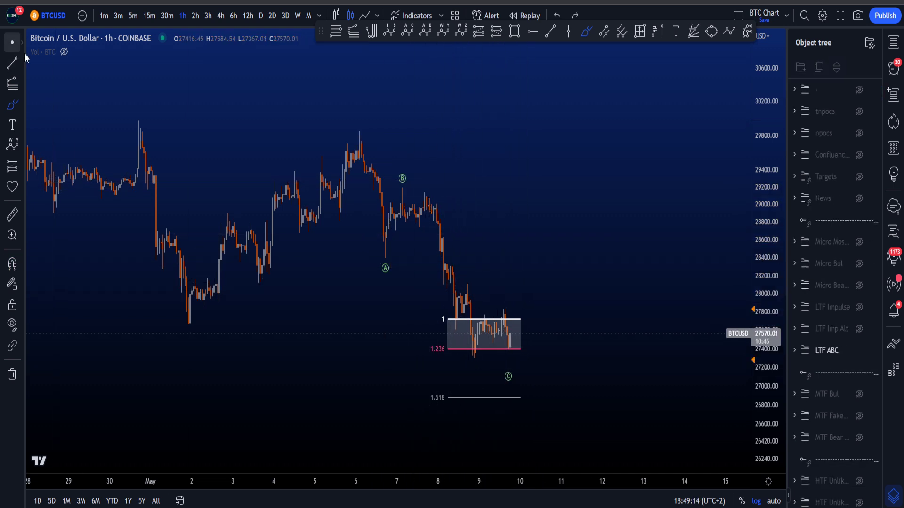
left_click_drag(509, 377, 476, 368)
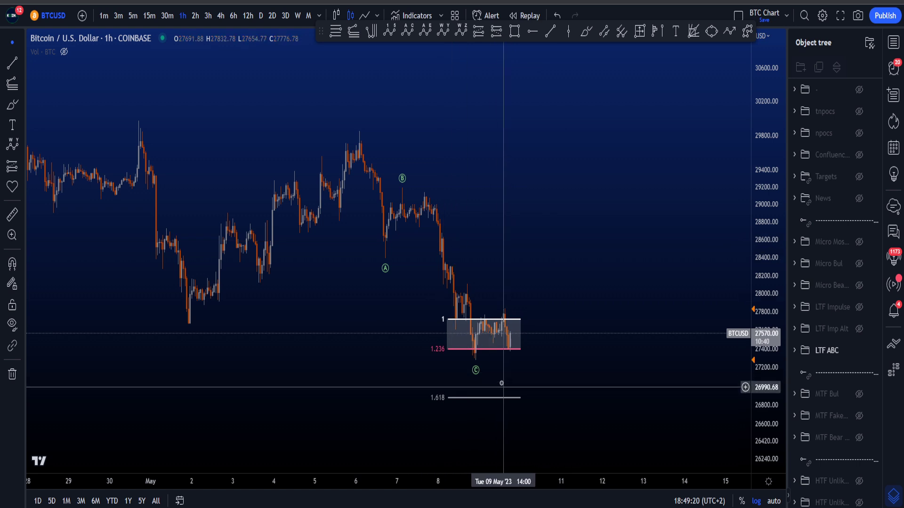
mouse_move(476, 369)
left_mouse_down()
mouse_move(536, 368)
mouse_move(498, 367)
left_mouse_up()
Loop the grey box with the brush, mark from the 6 May high to near circled B and beside the box, undoing each stroke
left_click(586, 31)
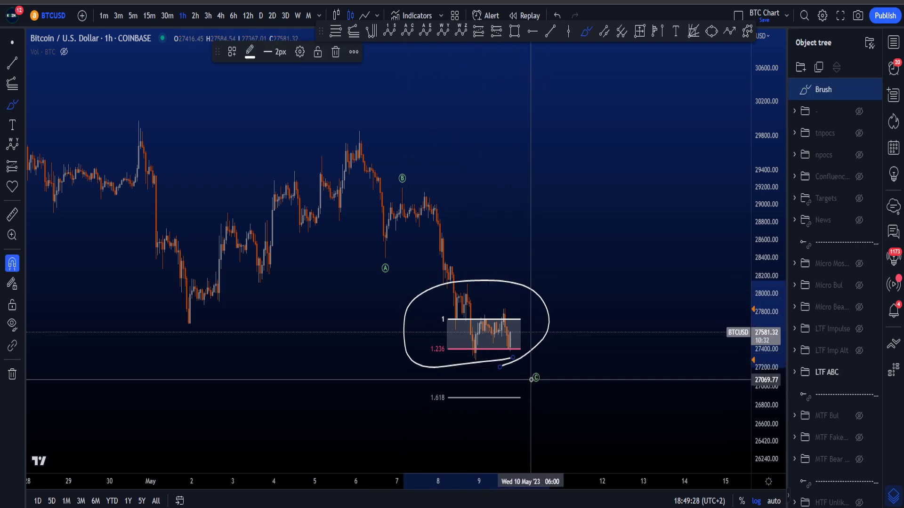
key("ctrl+z")
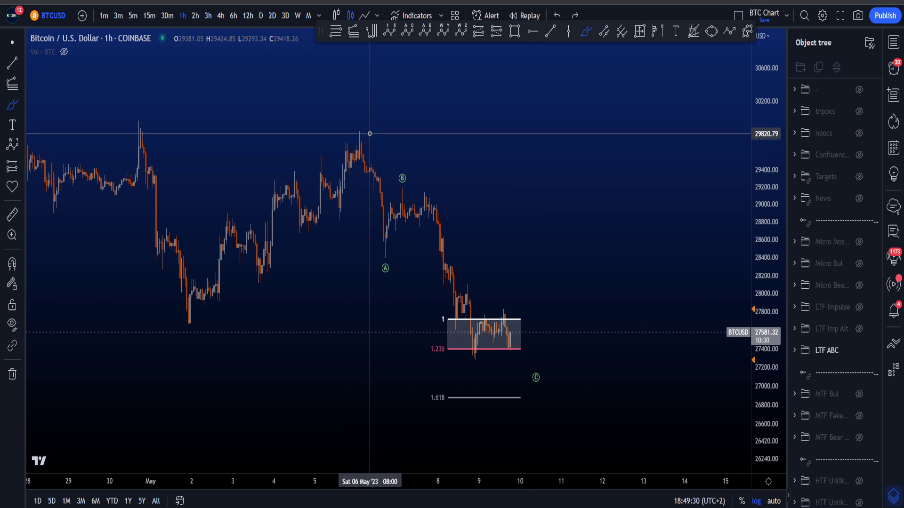
mouse_move(363, 123)
left_mouse_down()
mouse_move(353, 126)
mouse_move(363, 127)
mouse_move(369, 238)
mouse_move(390, 247)
mouse_move(403, 193)
left_mouse_up()
key("ctrl+z")
mouse_move(436, 304)
left_mouse_down()
mouse_move(451, 360)
mouse_move(537, 324)
mouse_move(434, 308)
left_mouse_up()
key("ctrl+z")
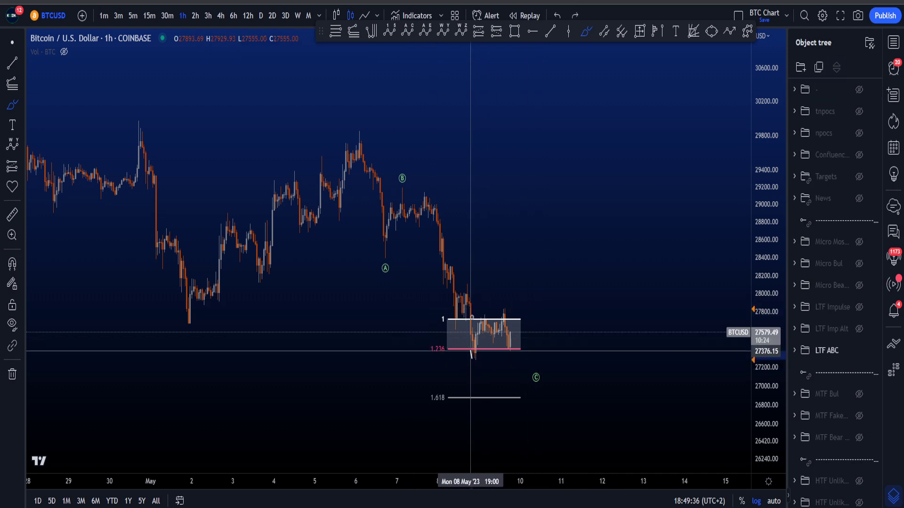
Sketch a rebound from the 8 May low to about 29,000 and strokes down to circled C, and undo them
mouse_move(470, 354)
left_mouse_down()
mouse_move(494, 343)
mouse_move(511, 351)
mouse_move(554, 203)
left_mouse_up()
key("ctrl+z")
key("ctrl+z")
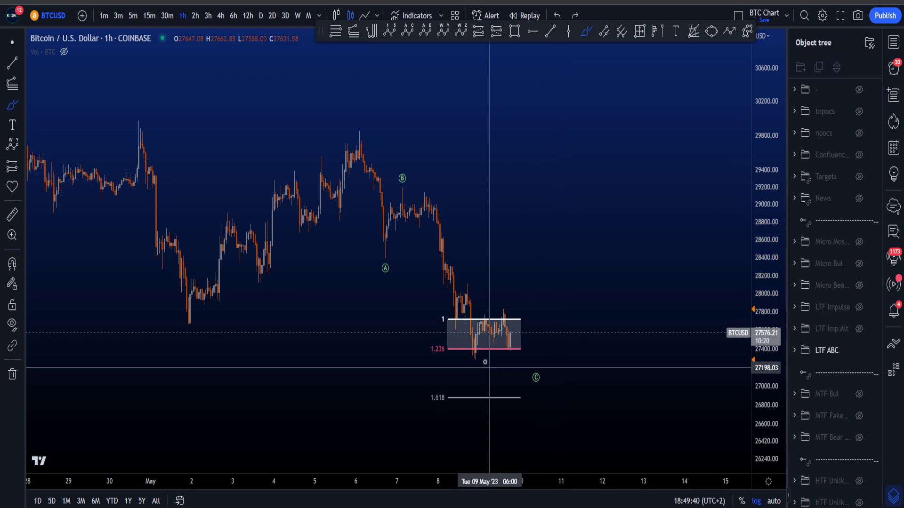
mouse_move(488, 369)
left_mouse_down()
mouse_move(464, 351)
mouse_move(479, 344)
mouse_move(539, 369)
left_mouse_up()
key("ctrl+z")
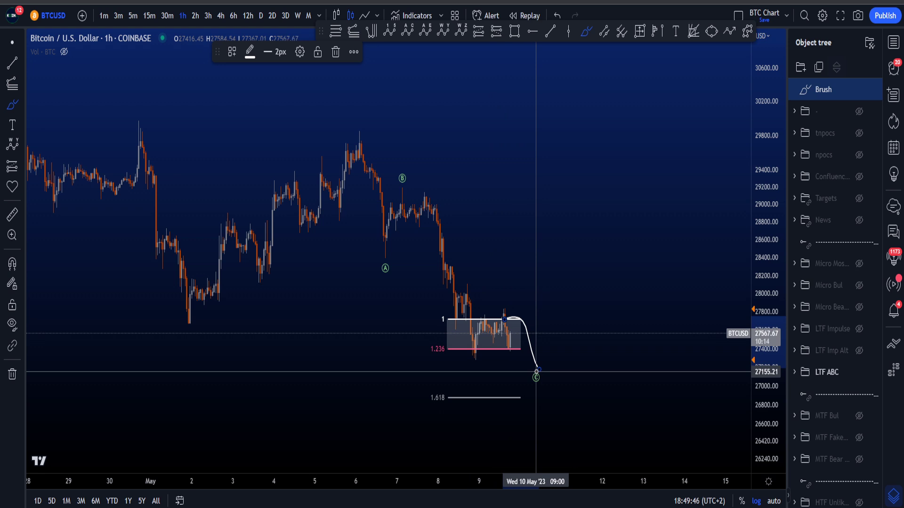
key("ctrl+z")
Trace the whole decline from the 6 May high to past circled C, and undo the stroke
mouse_move(353, 138)
left_mouse_down()
mouse_move(376, 239)
mouse_move(404, 187)
mouse_move(469, 325)
mouse_move(524, 307)
mouse_move(555, 388)
mouse_move(115, 202)
mouse_move(571, 366)
left_mouse_up()
key("ctrl+z")
scroll(415, 310, "down", 2)
key("ctrl+z")
Hide the LTF ABC drawing group and show the LTF Imp Alt group on a wider stretch of price history
scroll(589, 351, "up", 1)
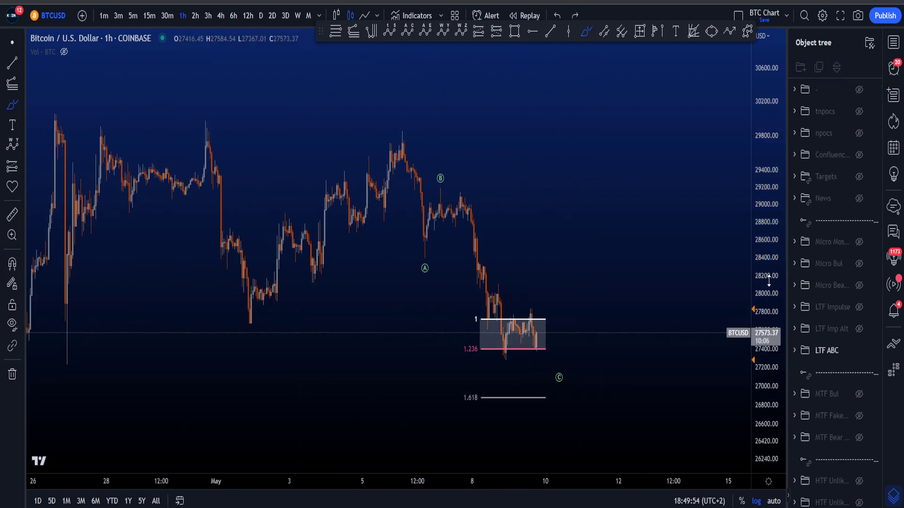
left_click_drag(768, 282, 768, 328)
scroll(666, 328, "down", 1)
scroll(665, 328, "down", 1)
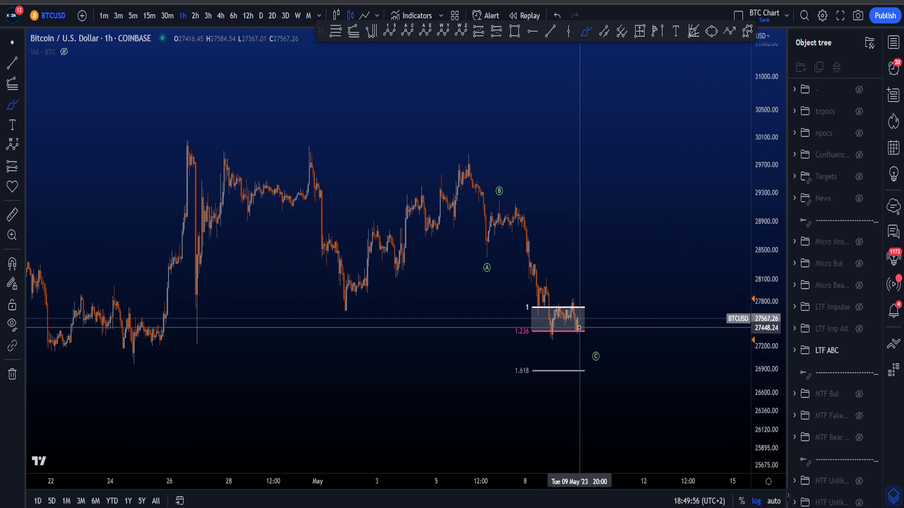
left_click(860, 350)
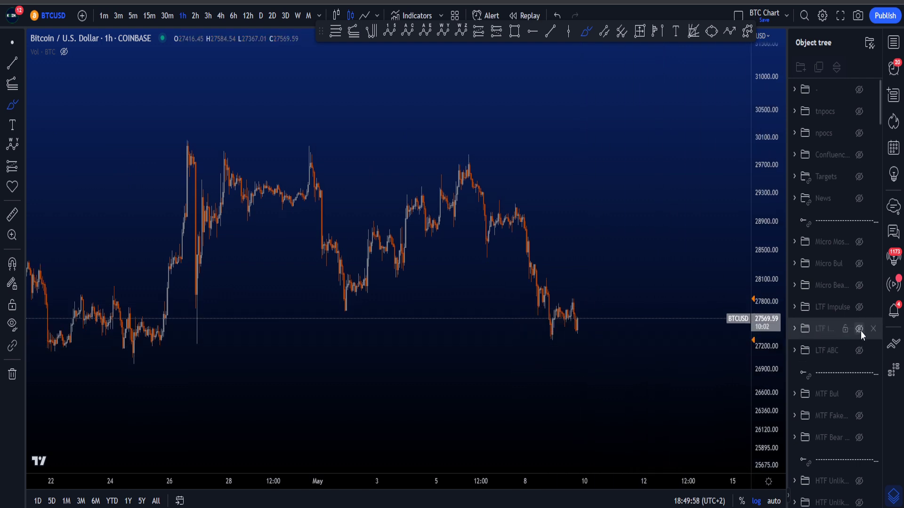
left_click(859, 329)
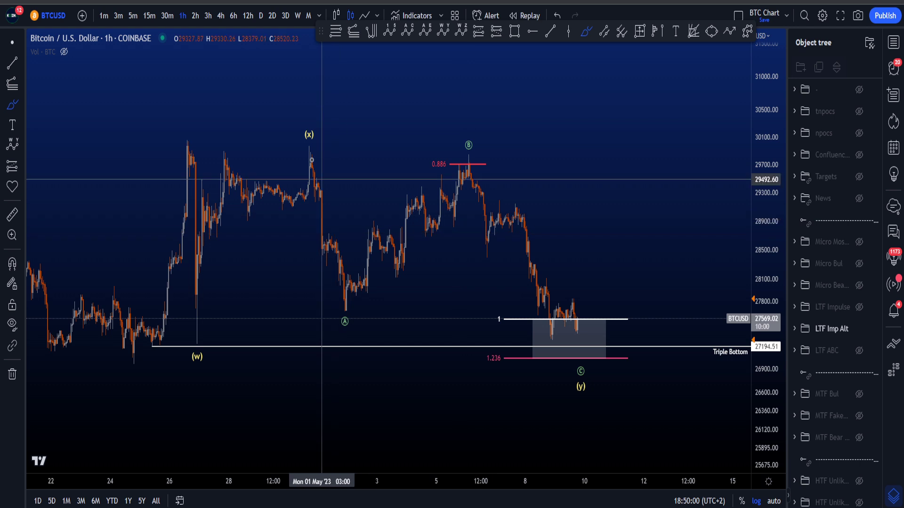
Trace the path from (x) through circled A, and the zigzag from circled B to about 27,100 in the grey box, undoing both
left_click_drag(309, 148, 352, 314)
mouse_move(381, 277)
left_mouse_down()
mouse_move(466, 173)
mouse_move(453, 155)
mouse_move(506, 209)
left_mouse_up()
key("ctrl+z")
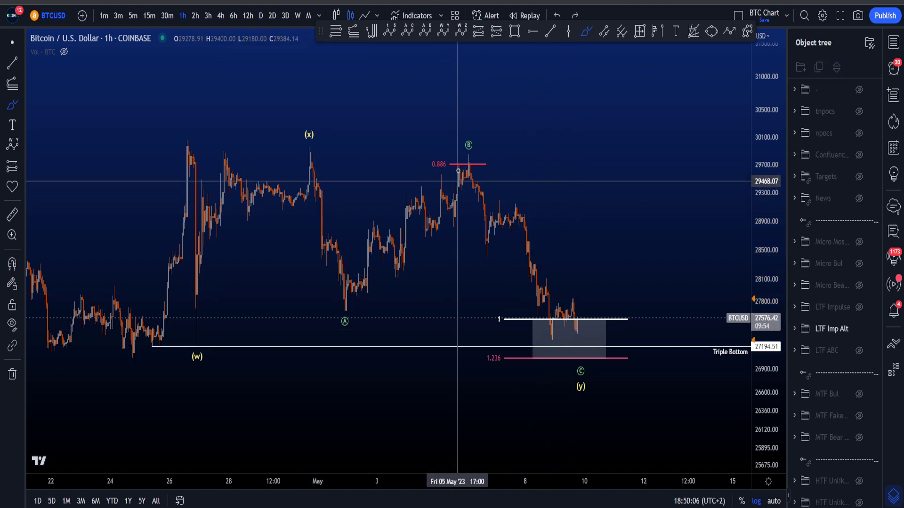
mouse_move(462, 163)
left_mouse_down()
mouse_move(475, 195)
mouse_move(503, 210)
left_mouse_up()
left_click_drag(532, 272, 547, 323)
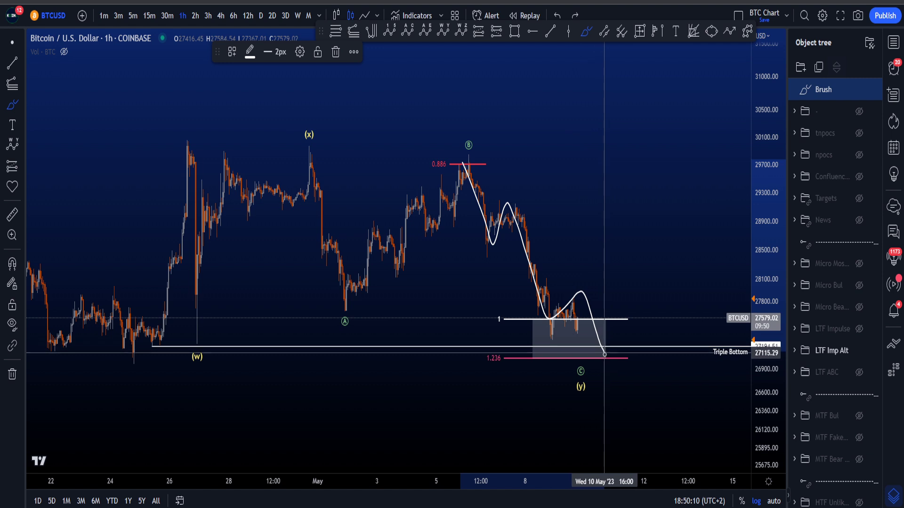
key("ctrl+z")
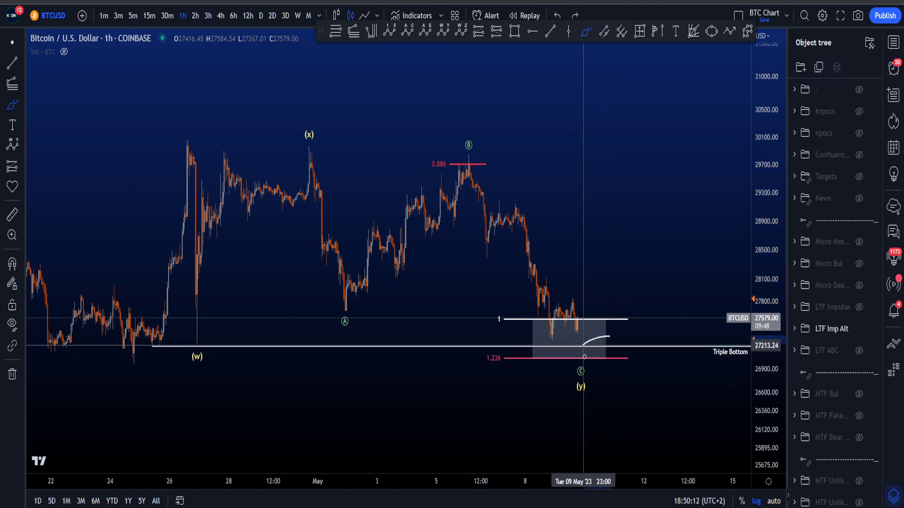
Sketch a rebound from the grey box to about 29,100, loop the whole box including circled C, and undo these marks
mouse_move(584, 357)
left_mouse_down()
mouse_move(602, 337)
mouse_move(592, 357)
mouse_move(640, 204)
left_mouse_up()
key("ctrl+z")
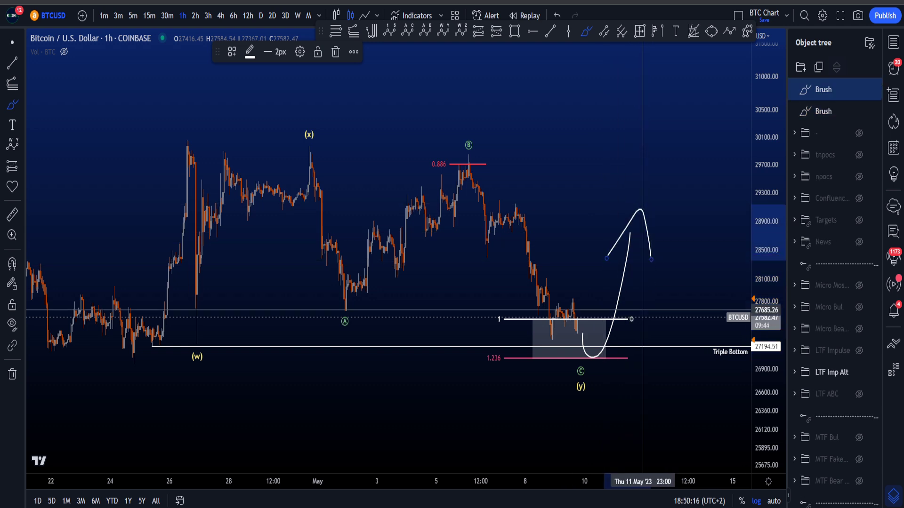
key("ctrl+z")
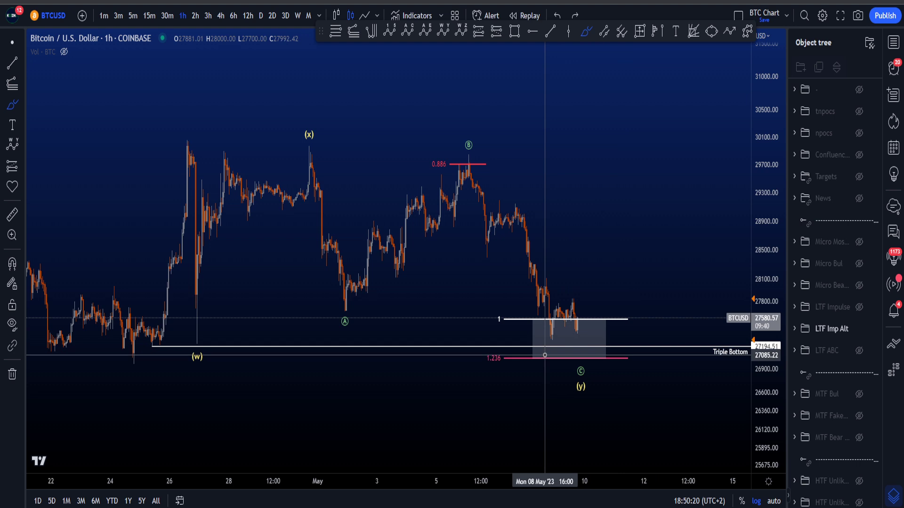
mouse_move(504, 369)
left_mouse_down()
mouse_move(494, 308)
mouse_move(629, 310)
left_mouse_up()
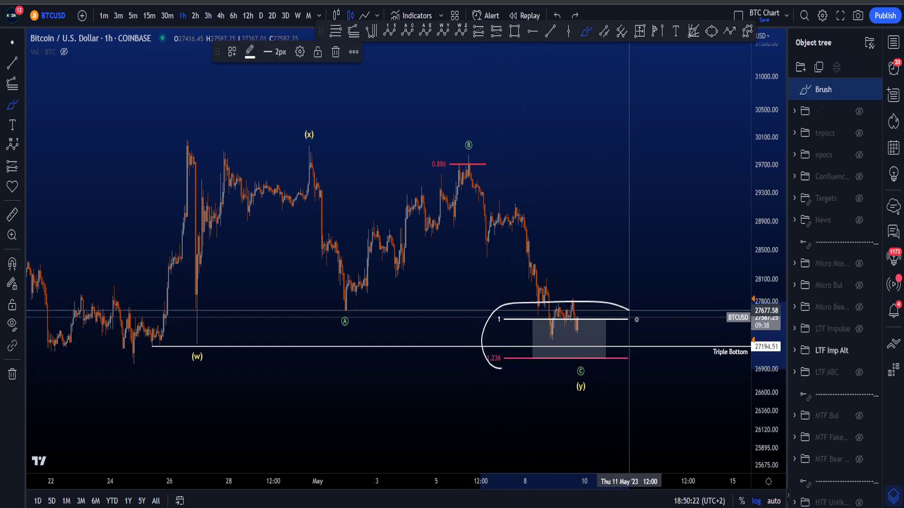
left_click_drag(491, 372, 491, 372)
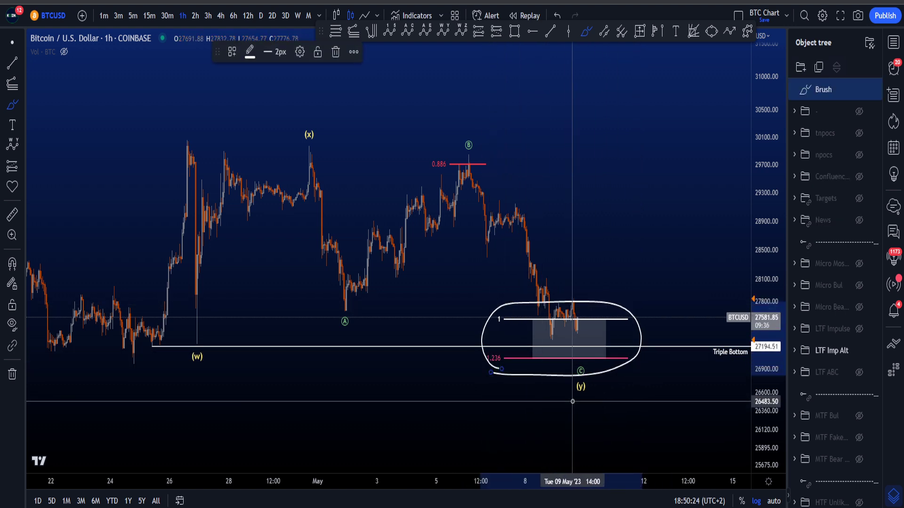
key("ctrl+z")
Circle the recent candles in the grey box, stroke down to about 27,100 and mark around the box, undoing each
left_click_drag(589, 330, 536, 332)
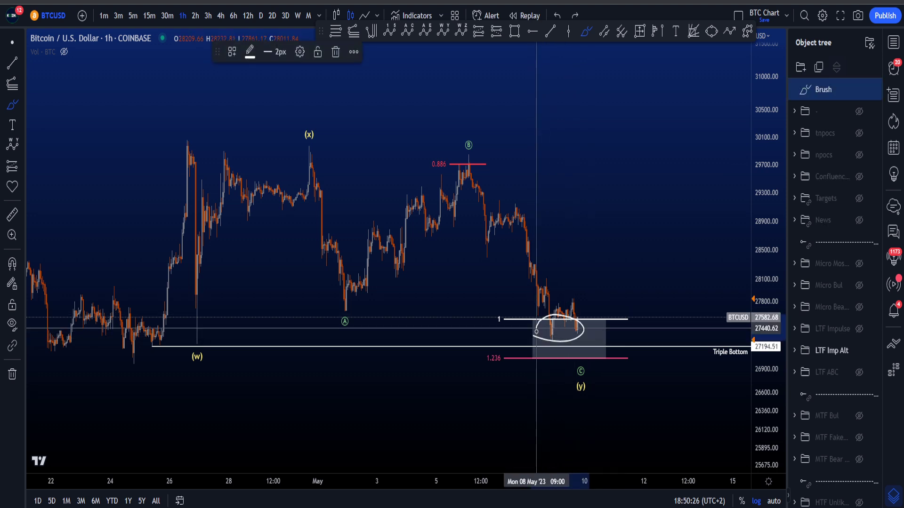
key("ctrl+z")
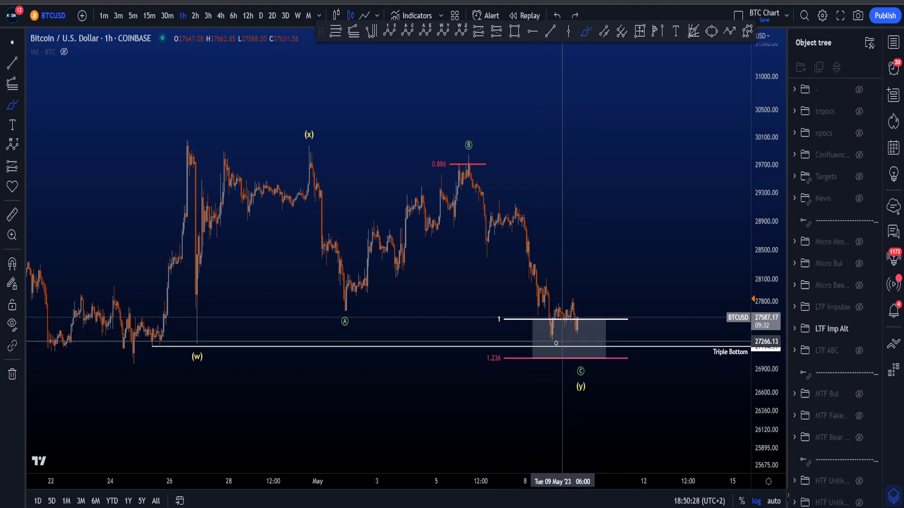
mouse_move(555, 343)
left_mouse_down()
mouse_move(530, 328)
mouse_move(582, 324)
mouse_move(597, 351)
left_mouse_up()
key("ctrl+z")
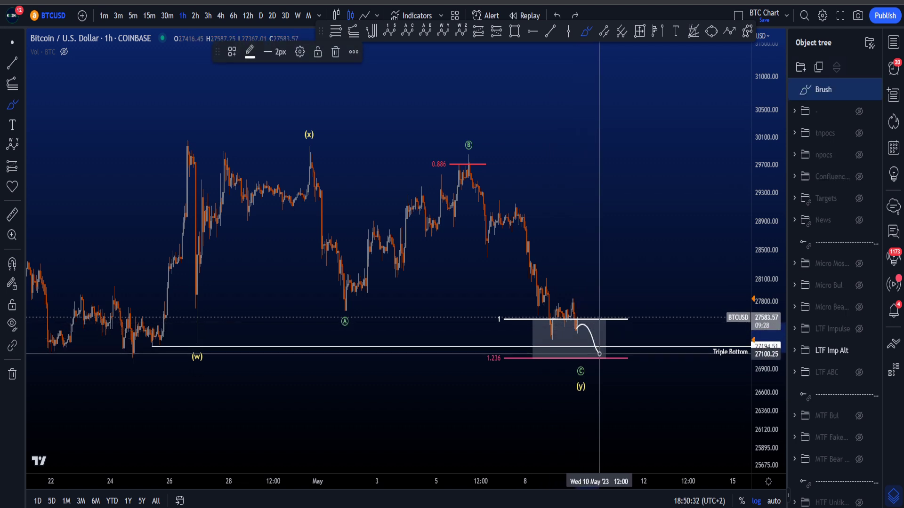
key("ctrl+z")
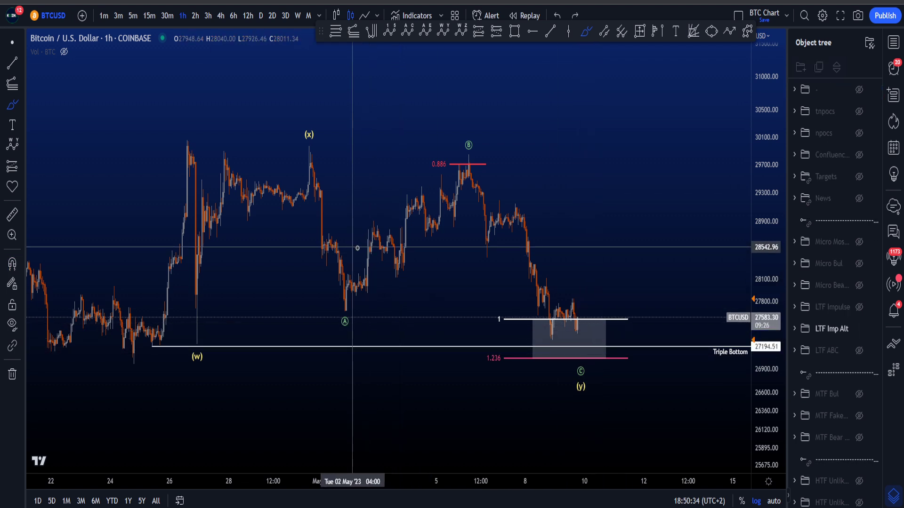
mouse_move(626, 308)
left_mouse_down()
mouse_move(473, 362)
mouse_move(600, 297)
left_mouse_up()
key("ctrl+z")
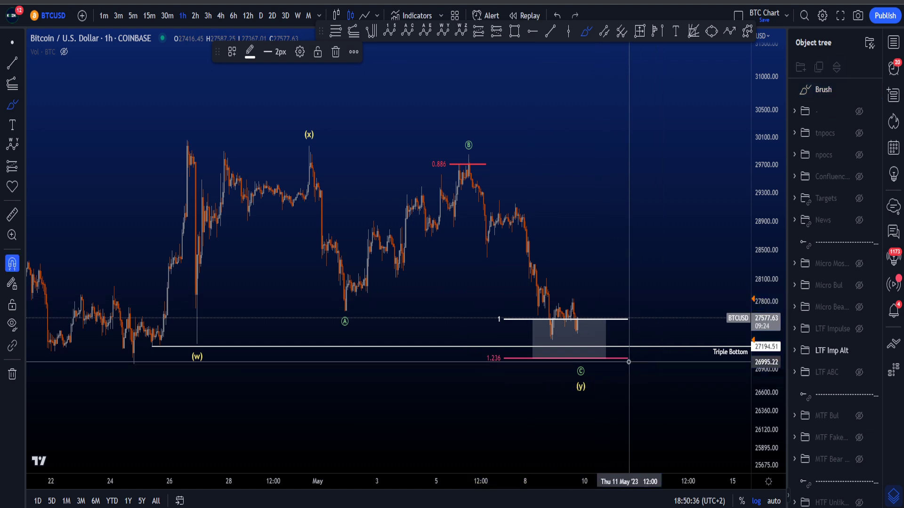
Trace the (x), A, B, C path twice, start a loop around (y), and undo the strokes
mouse_move(309, 139)
left_mouse_down()
mouse_move(464, 175)
mouse_move(581, 369)
left_mouse_up()
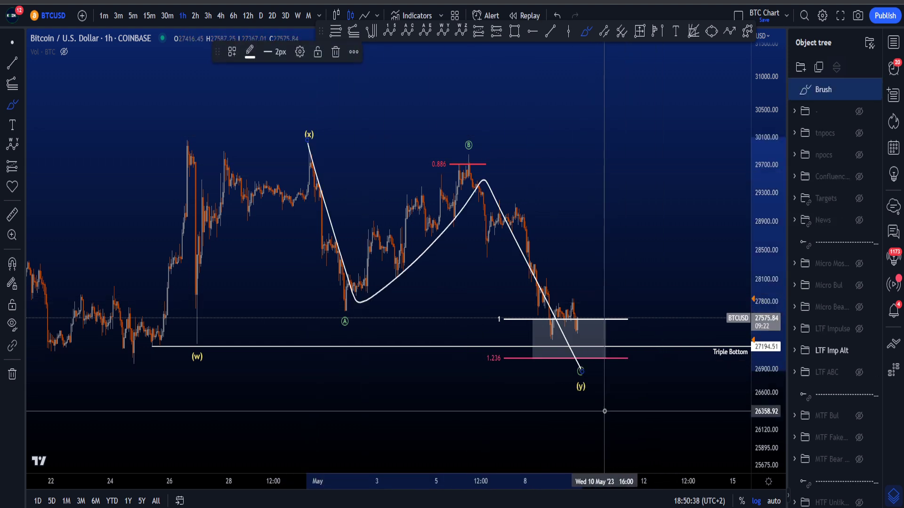
key("ctrl+z")
mouse_move(307, 147)
left_mouse_down()
mouse_move(351, 287)
mouse_move(453, 167)
mouse_move(568, 353)
left_mouse_up()
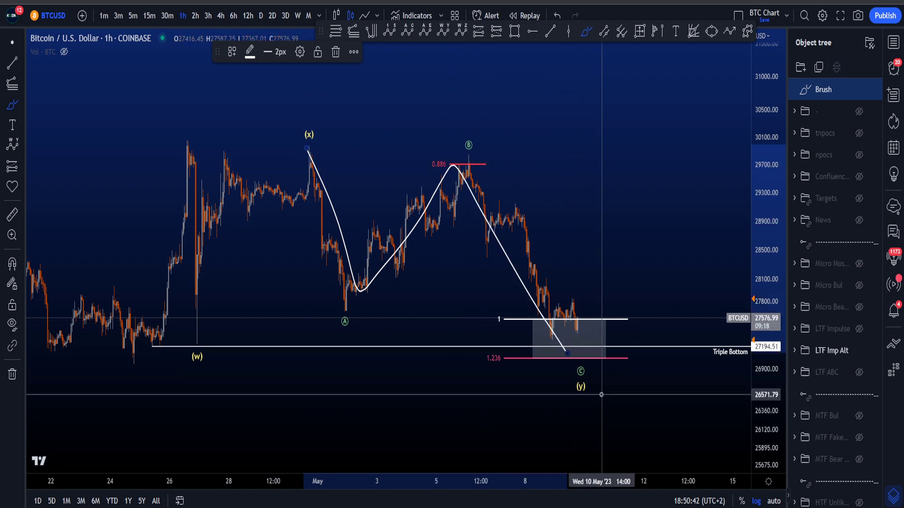
left_click_drag(580, 371, 599, 407)
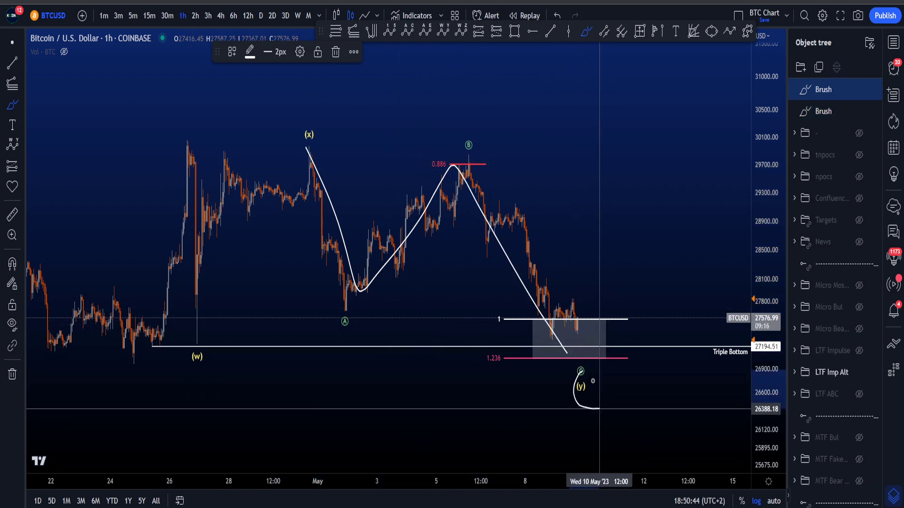
key("ctrl+z")
key("ctrl+z")
Trace the late April high through (w) and (x) to circled C, circle that high and the (w) low, and undo each mark
mouse_move(187, 143)
left_mouse_down()
mouse_move(204, 282)
mouse_move(264, 238)
mouse_move(303, 146)
mouse_move(582, 366)
left_mouse_up()
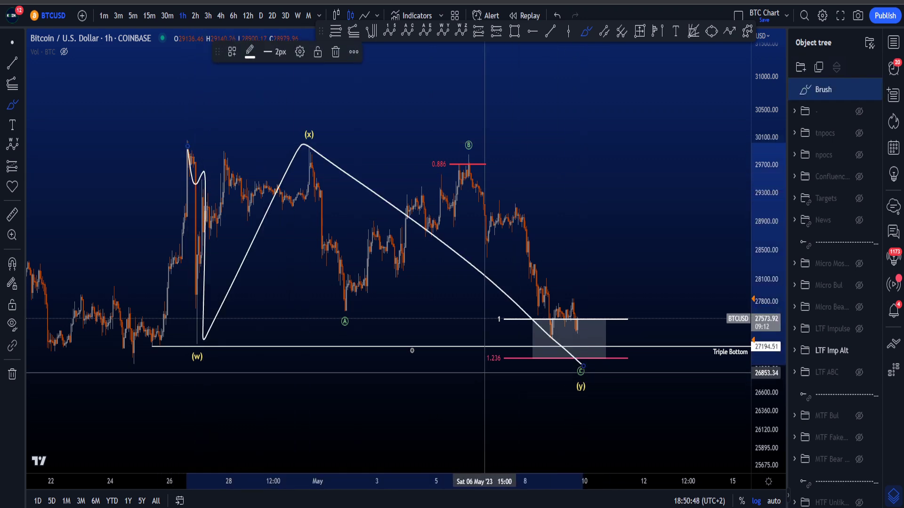
key("ctrl+z")
mouse_move(198, 153)
left_mouse_down()
mouse_move(233, 334)
mouse_move(182, 152)
left_mouse_up()
key("ctrl+z")
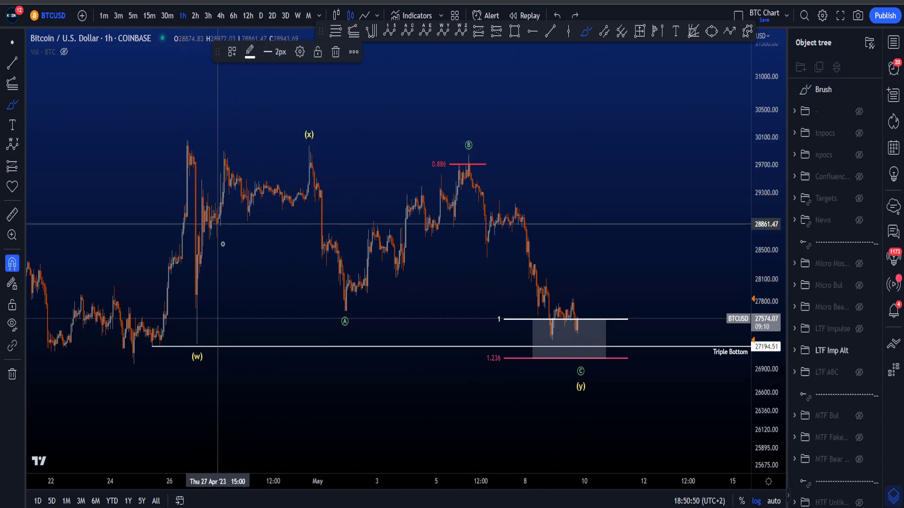
mouse_move(192, 307)
left_mouse_down()
mouse_move(272, 202)
mouse_move(186, 322)
left_mouse_up()
key("ctrl+z")
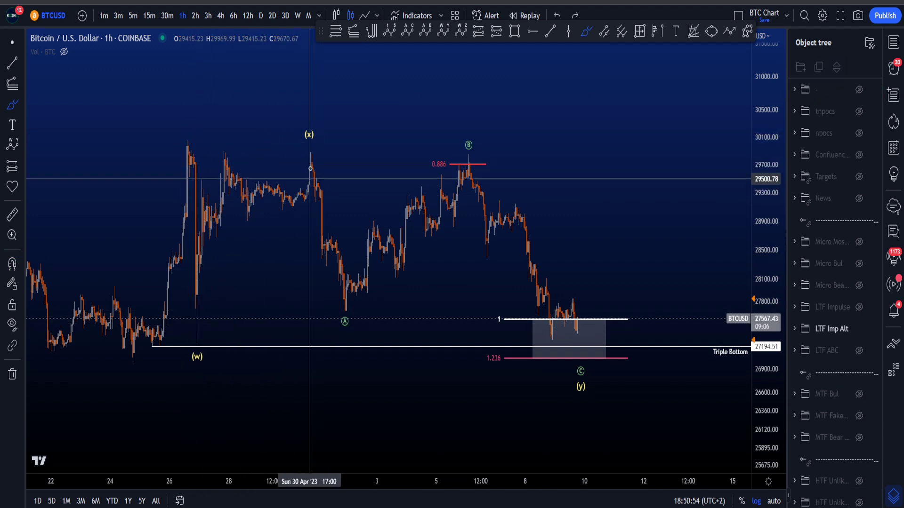
Trace the move from (x) to (y), loop the grey box and the (y) label, and remove both strokes
mouse_move(312, 167)
left_mouse_down()
mouse_move(451, 180)
mouse_move(580, 386)
left_mouse_up()
key("ctrl+z")
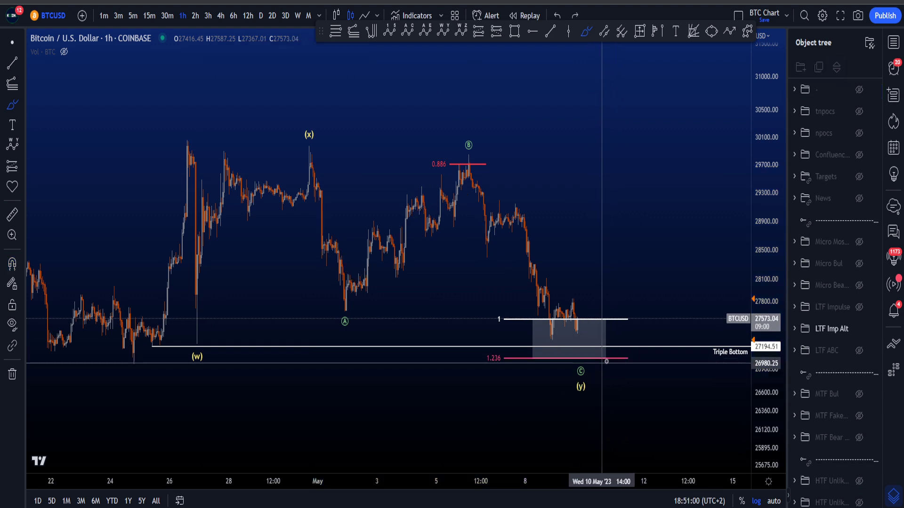
mouse_move(618, 340)
left_mouse_down()
mouse_move(548, 310)
mouse_move(632, 365)
mouse_move(541, 367)
mouse_move(579, 301)
mouse_move(613, 383)
mouse_move(574, 398)
left_mouse_up()
key("Delete")
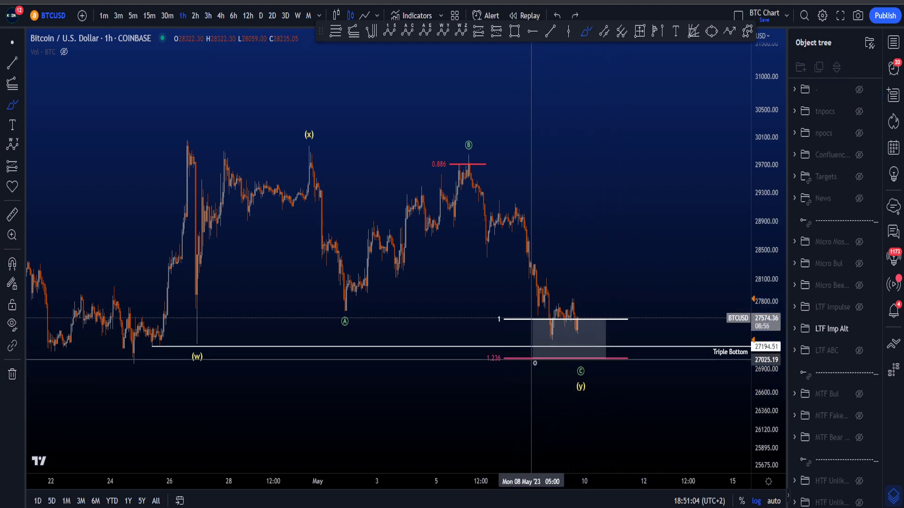
Show the LTF Impulse drawing group instead of LTF Imp Alt and switch the chart to the 30-minute interval
left_click(859, 329)
left_click(860, 307)
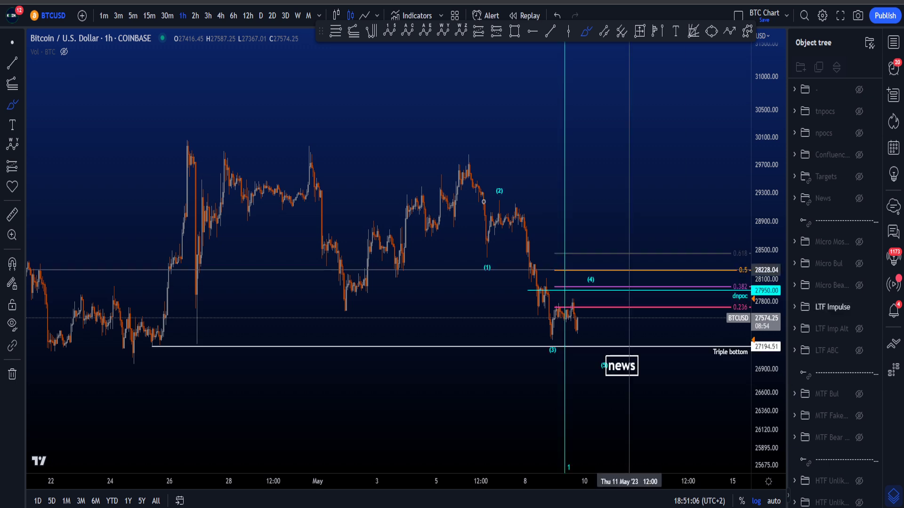
left_click_drag(778, 432, 773, 395)
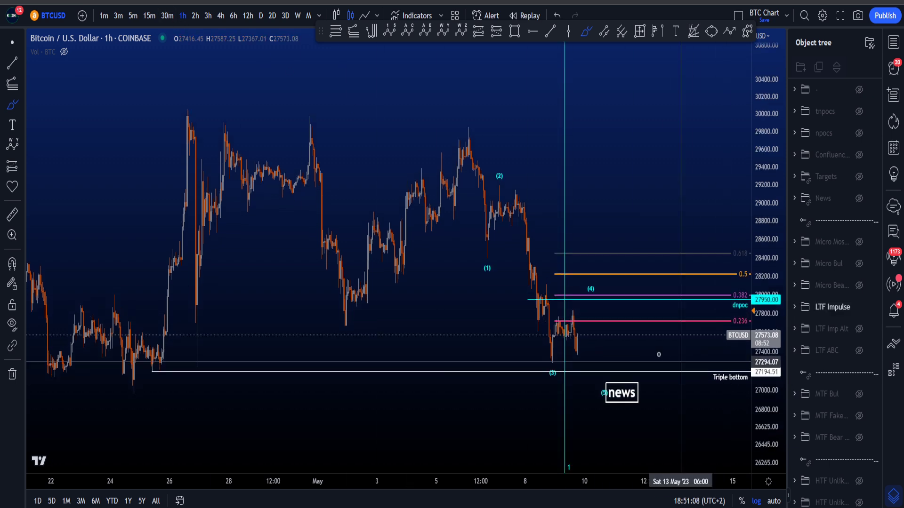
scroll(657, 348, "up", 5)
left_click(167, 15)
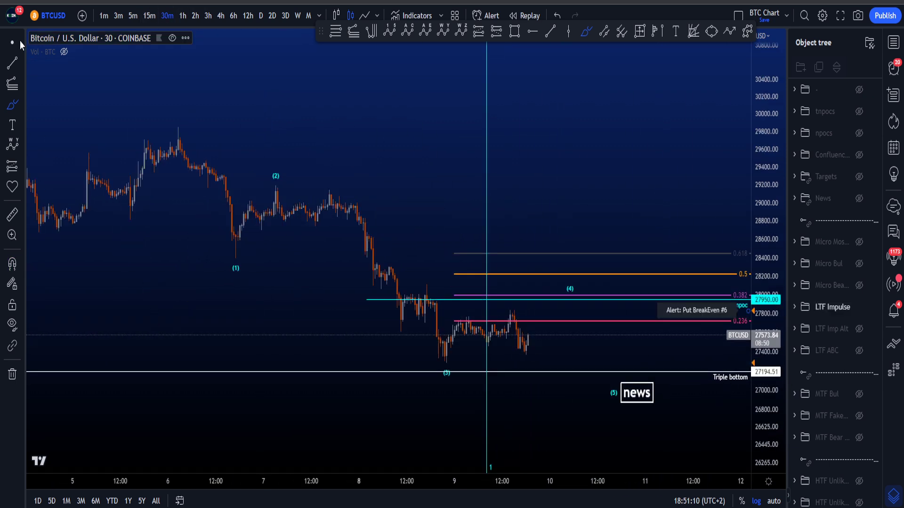
left_click_drag(761, 376, 757, 285)
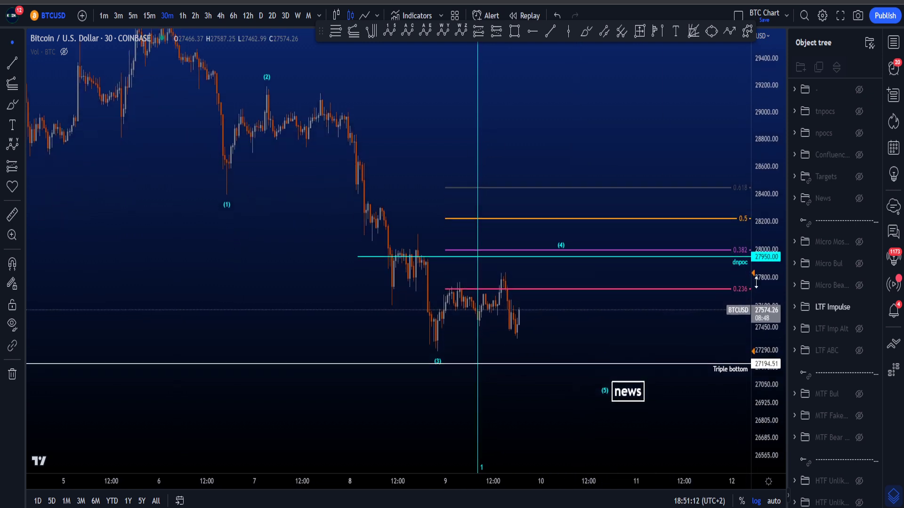
Trace a brush path from the May 6 high to the (5) news label and undo the stroke
scroll(720, 290, "down", 3)
left_click_drag(651, 141, 612, 170)
left_click_drag(765, 144, 763, 193)
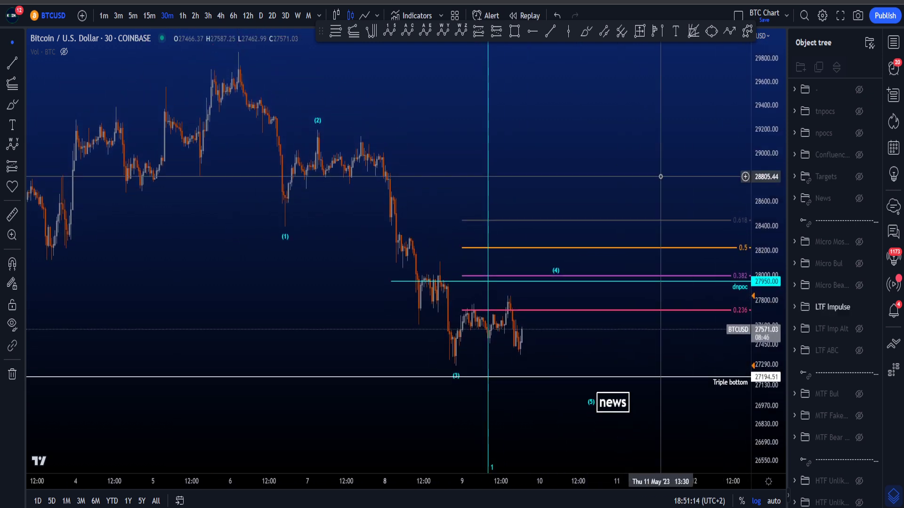
left_click(587, 35)
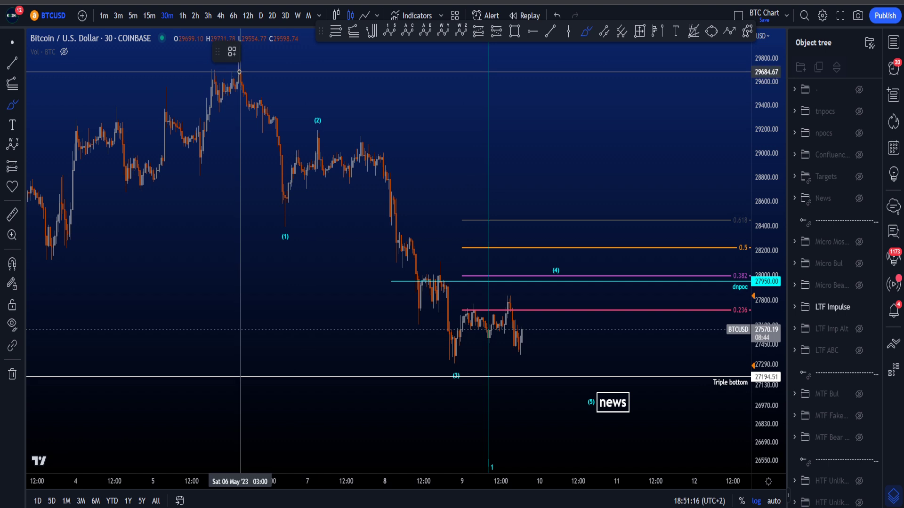
mouse_move(239, 71)
left_mouse_down()
mouse_move(296, 230)
mouse_move(323, 134)
mouse_move(449, 370)
mouse_move(540, 278)
mouse_move(602, 396)
left_mouse_up()
key("ctrl+z")
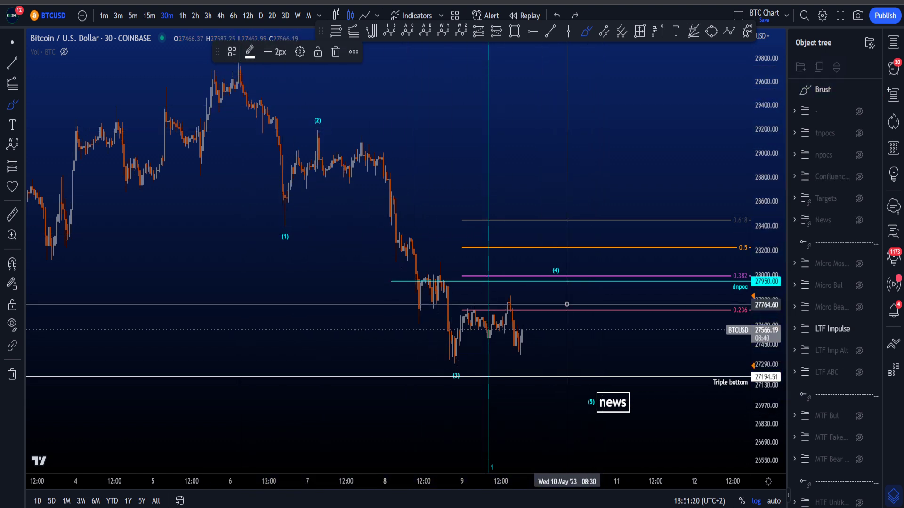
Circle the (4) label with the brush and undo the marks
left_click_drag(550, 292, 557, 254)
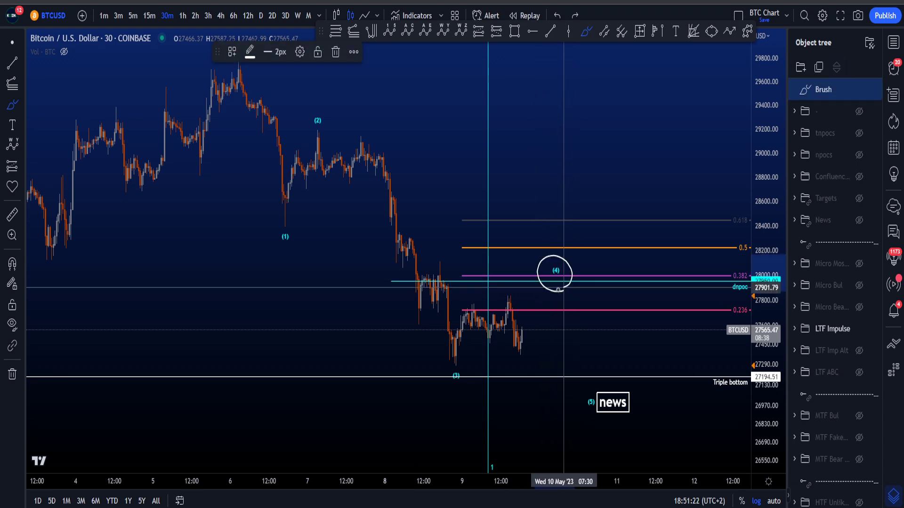
left_click_drag(564, 287, 562, 291)
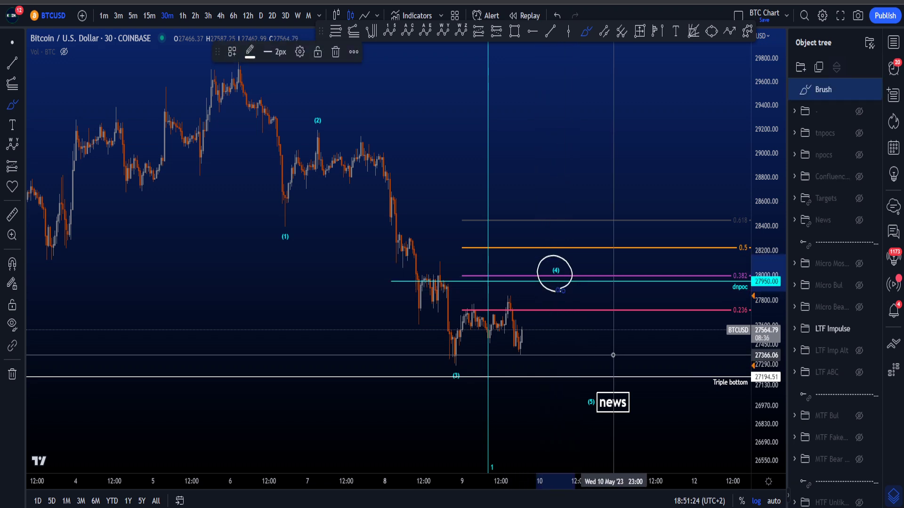
key("ctrl+z")
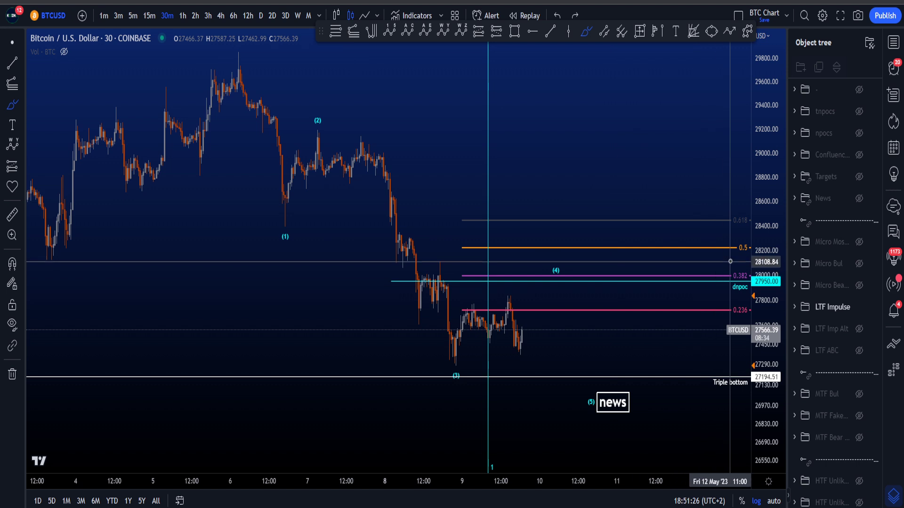
Mark the price line end beside the 0.382 and dnpoc labels, trace the drop from (2) to (3), and undo both strokes
left_click_drag(734, 257, 723, 290)
key("ctrl+z")
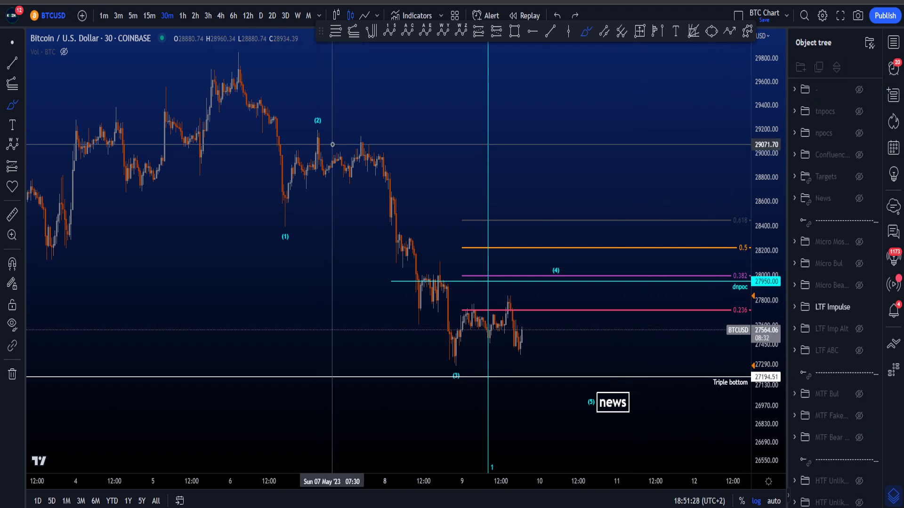
mouse_move(312, 122)
left_mouse_down()
mouse_move(444, 363)
mouse_move(455, 365)
left_mouse_up()
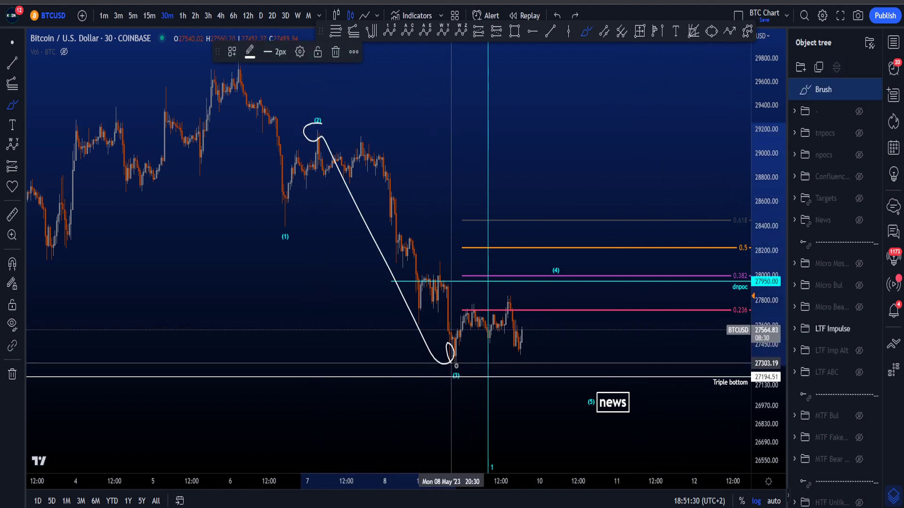
key("ctrl+z")
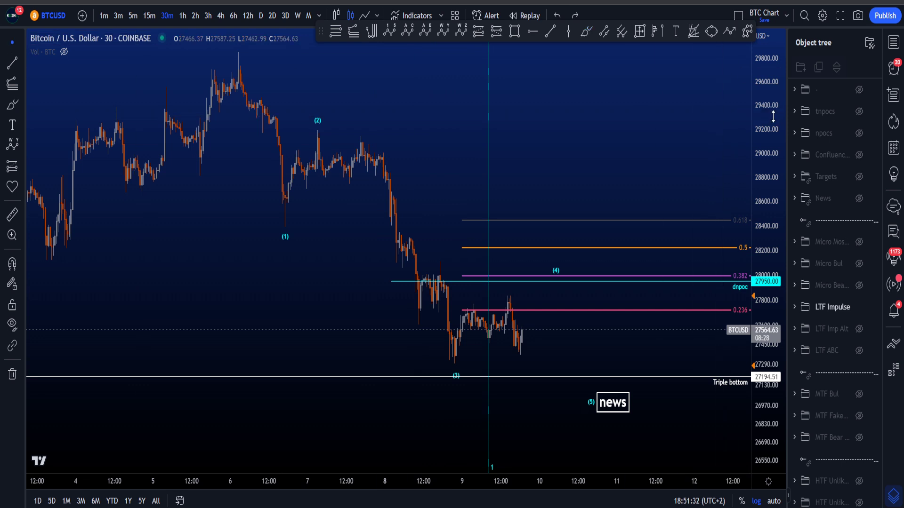
Draw a Trend-Based Fib Extension from the May 6 high through (1) and (2) with a saved template, and move it beneath (3)
left_click_drag(771, 117, 770, 156)
left_click_drag(680, 176, 661, 172)
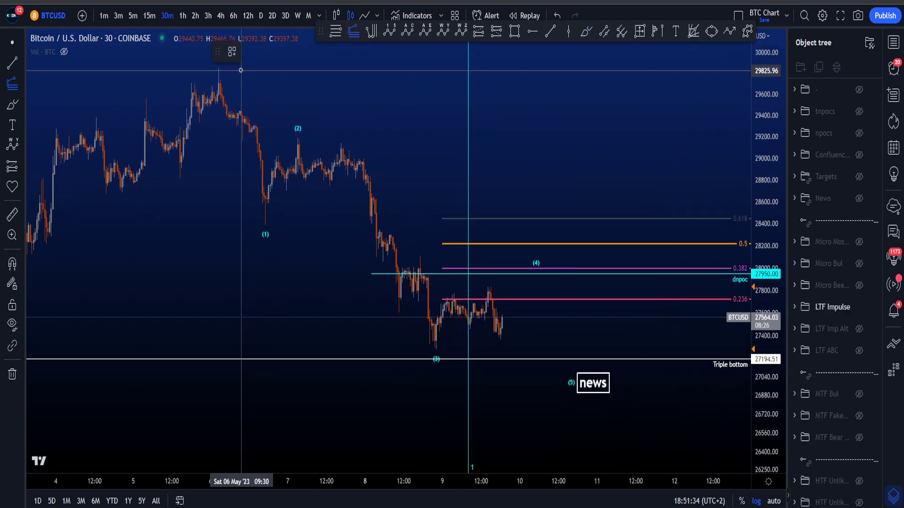
left_click(218, 69)
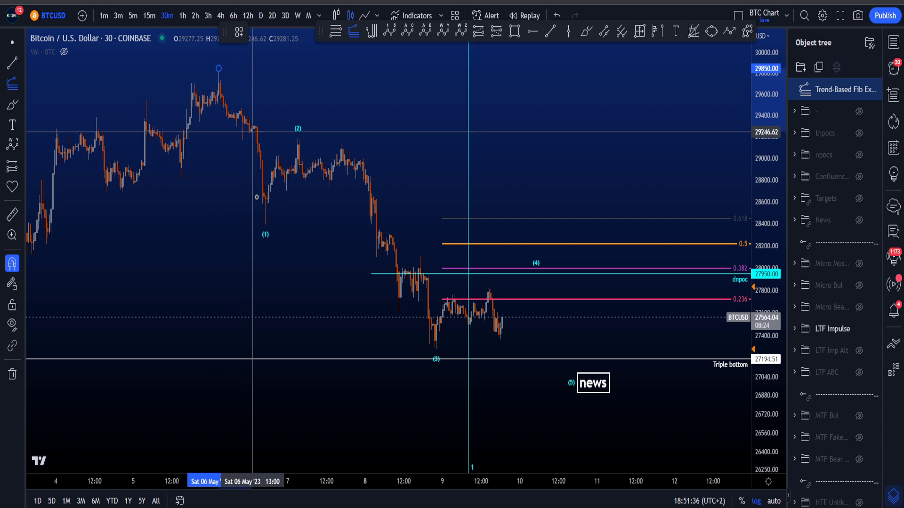
left_click(265, 224)
left_click(298, 133)
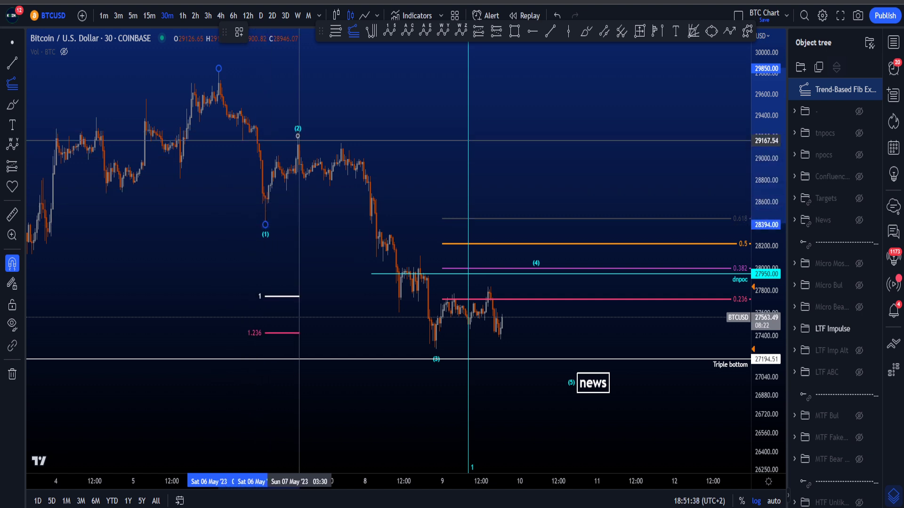
left_click(239, 32)
left_click(300, 349)
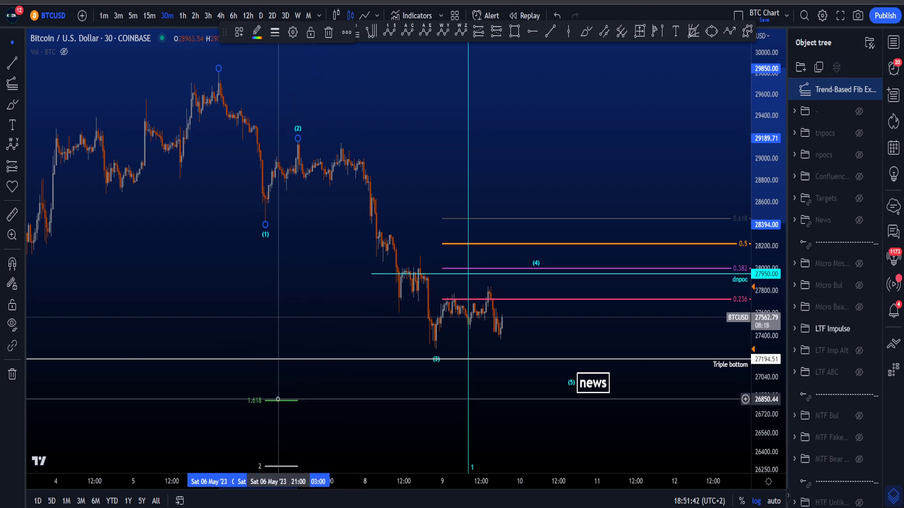
left_click_drag(292, 400, 429, 405)
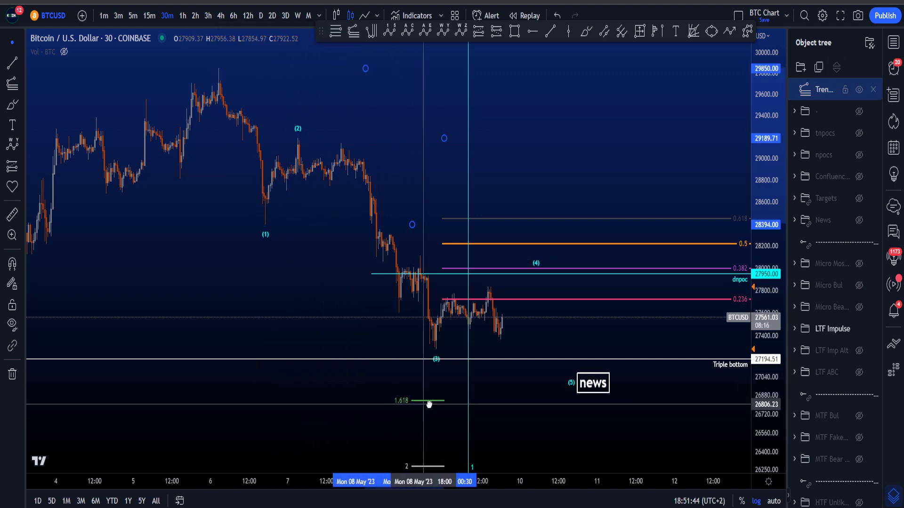
left_click(484, 397)
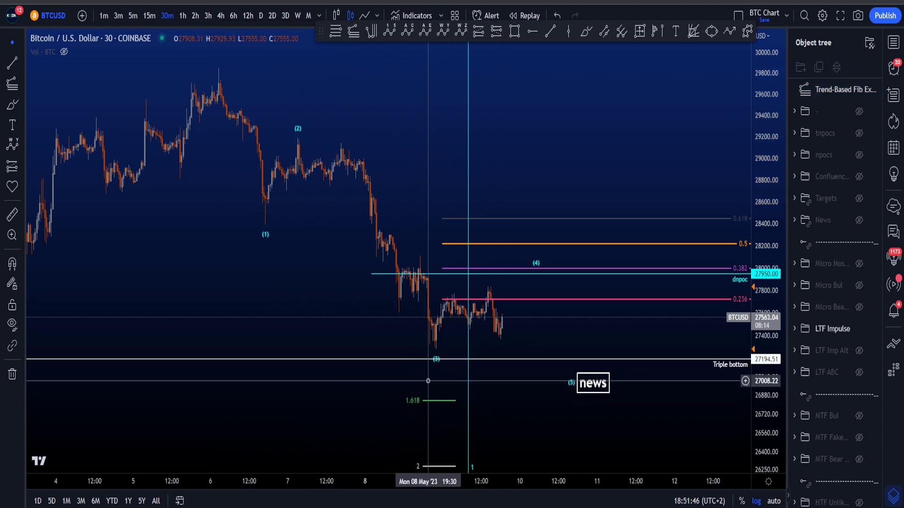
Circle the (3) low and the 1.618 extension level with the brush, undoing each mark
mouse_move(445, 350)
left_mouse_down()
mouse_move(434, 383)
mouse_move(438, 346)
left_mouse_up()
key("ctrl+z")
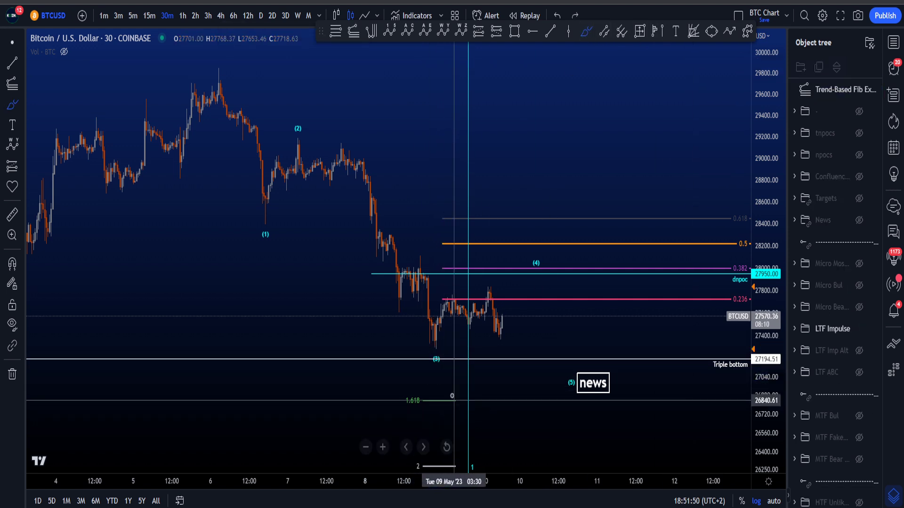
mouse_move(452, 387)
left_mouse_down()
mouse_move(414, 381)
mouse_move(412, 419)
left_mouse_up()
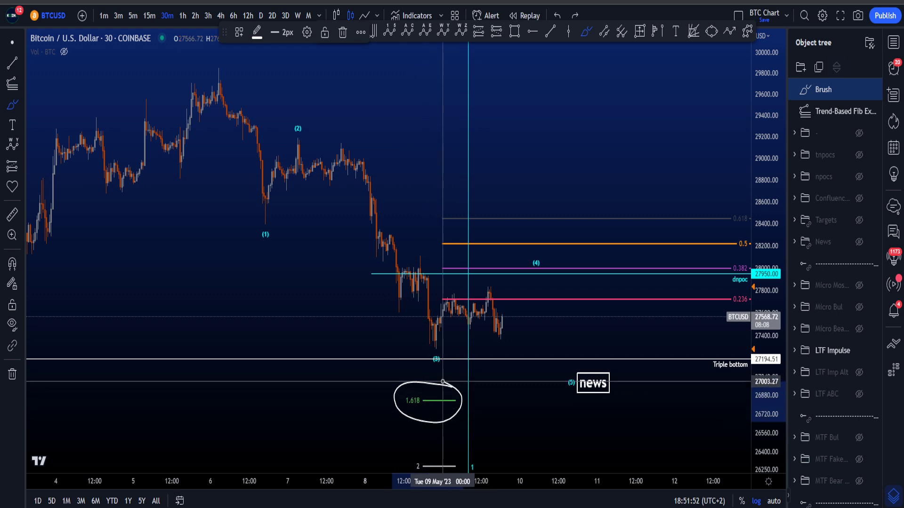
key("ctrl+z")
Mark the area just beneath the late April end of the Triple bottom line and undo the stroke
scroll(571, 406, "down", 5)
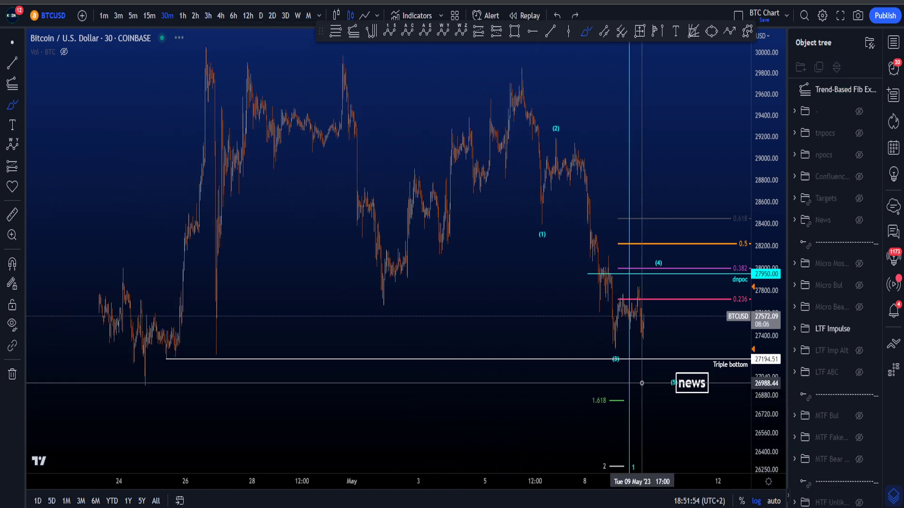
mouse_move(200, 365)
left_mouse_down()
mouse_move(297, 369)
mouse_move(293, 428)
mouse_move(302, 420)
left_mouse_up()
key("ctrl+z")
scroll(411, 427, "up", 3)
scroll(411, 427, "up", 4)
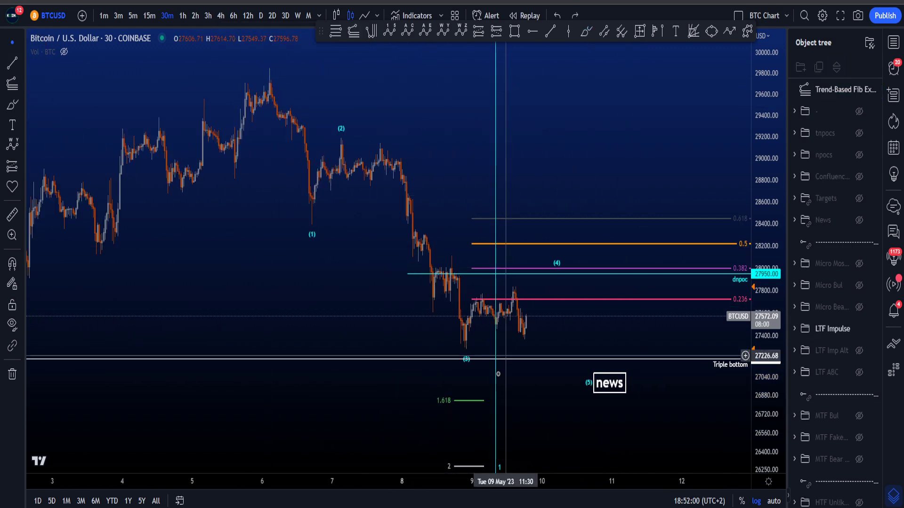
Delete the Trend-Based Fib Extension beneath (3)
left_click(472, 400)
key("Delete")
scroll(645, 409, "down", 3)
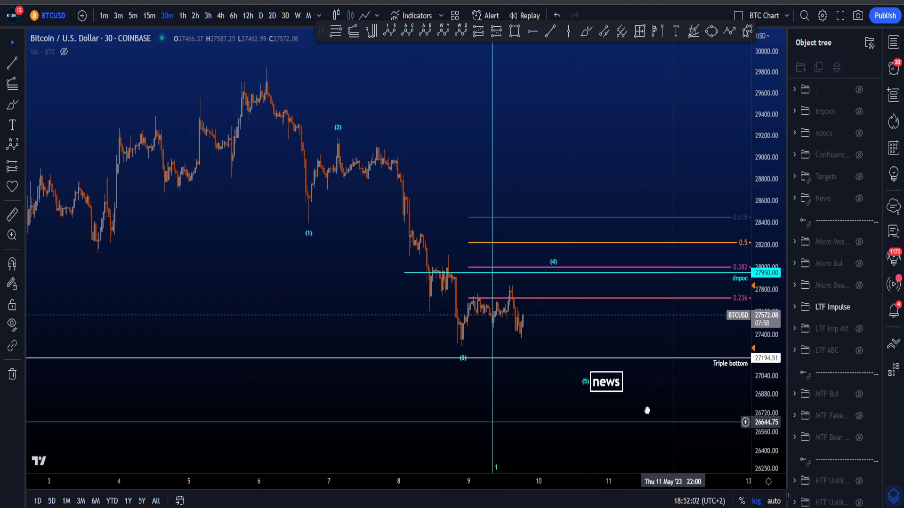
left_click_drag(761, 339, 761, 380)
left_click_drag(659, 371, 652, 384)
left_click_drag(755, 425, 755, 394)
scroll(654, 394, "up", 2)
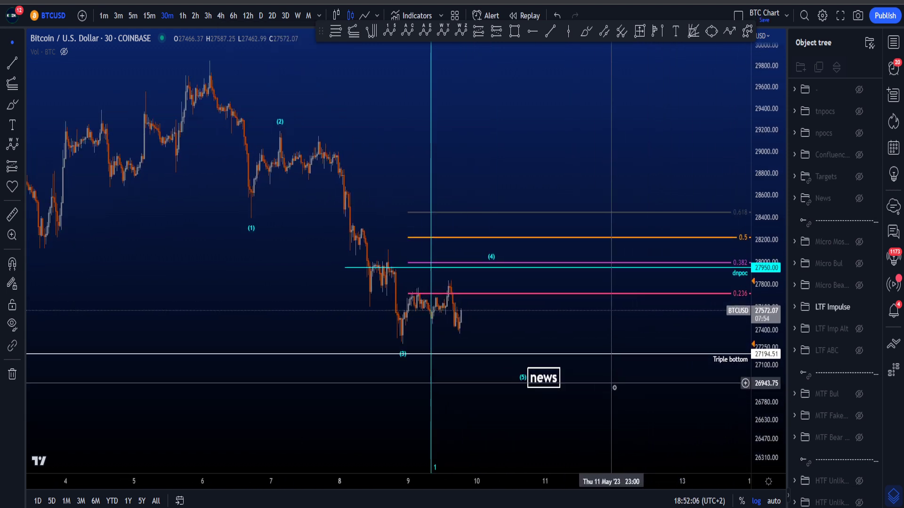
left_click_drag(628, 386, 645, 387)
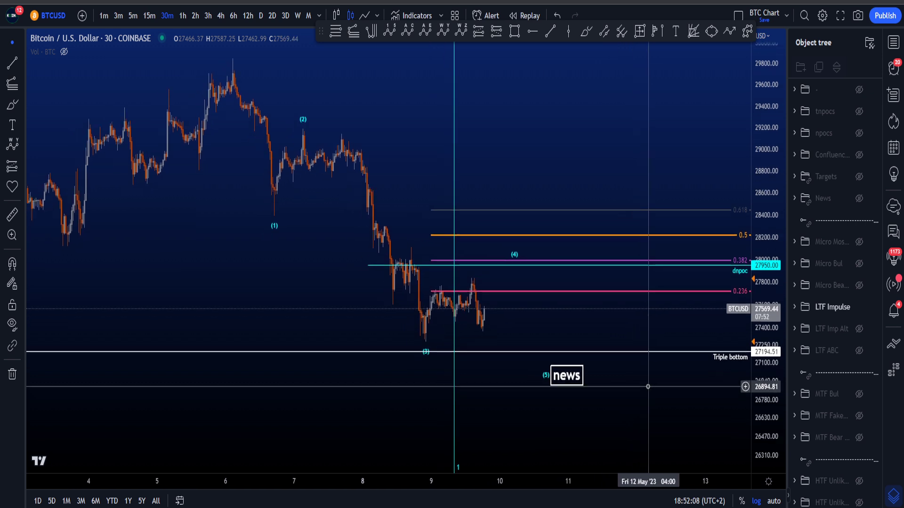
scroll(648, 386, "down", 2)
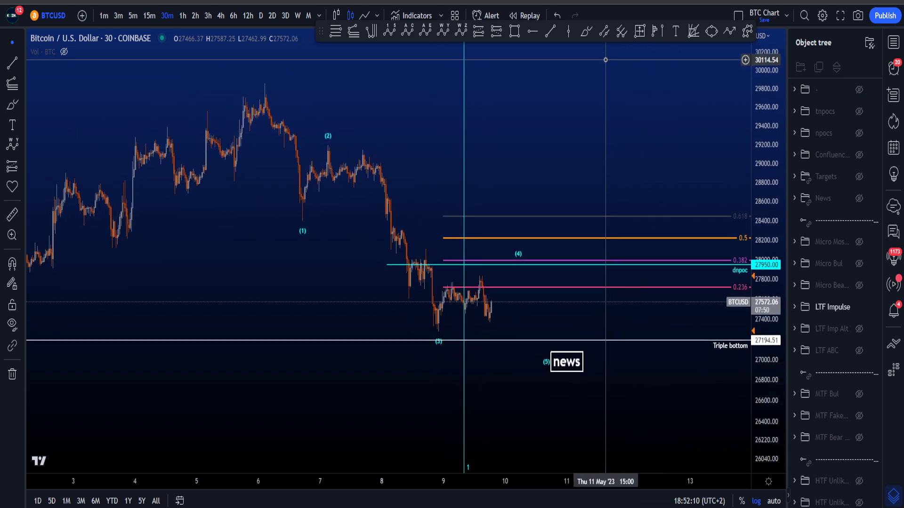
Sketch a brush path from the current price up to above the 0.618 level and undo it
left_click(586, 32)
mouse_move(505, 308)
left_mouse_down()
mouse_move(422, 329)
mouse_move(518, 318)
mouse_move(432, 359)
mouse_move(426, 305)
mouse_move(435, 350)
mouse_move(470, 347)
mouse_move(560, 177)
left_mouse_up()
key("ctrl+z")
key("ctrl+z")
Mark the recent price action between the (3) low and the current price with the brush and delete the stroke
scroll(541, 268, "down", 2)
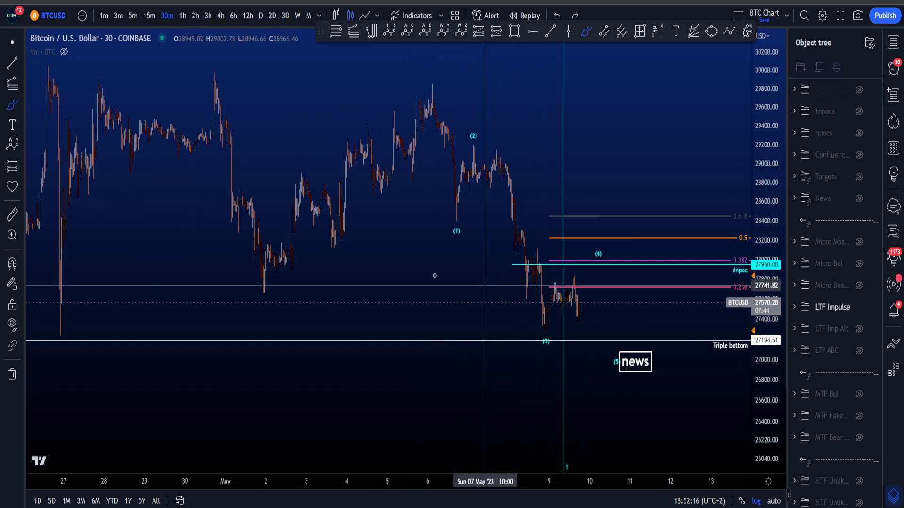
scroll(533, 268, "up", 4)
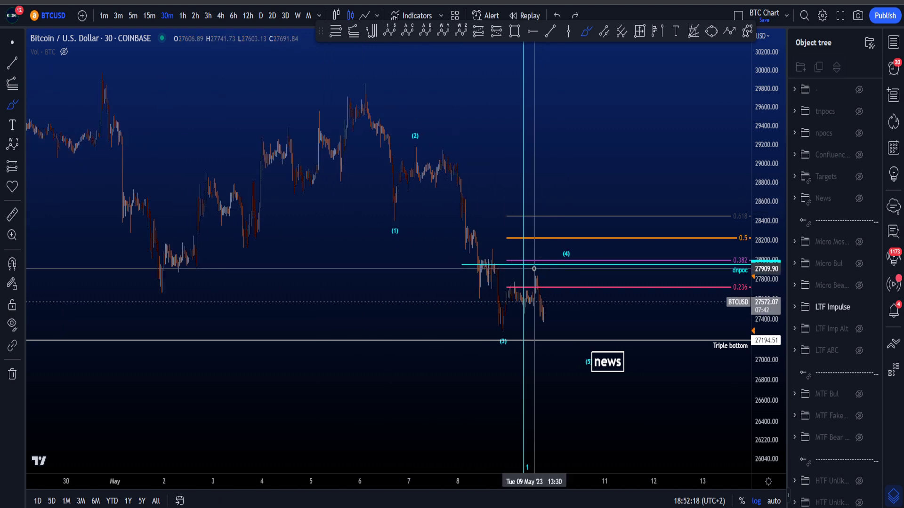
left_click_drag(456, 313, 528, 292)
key("Delete")
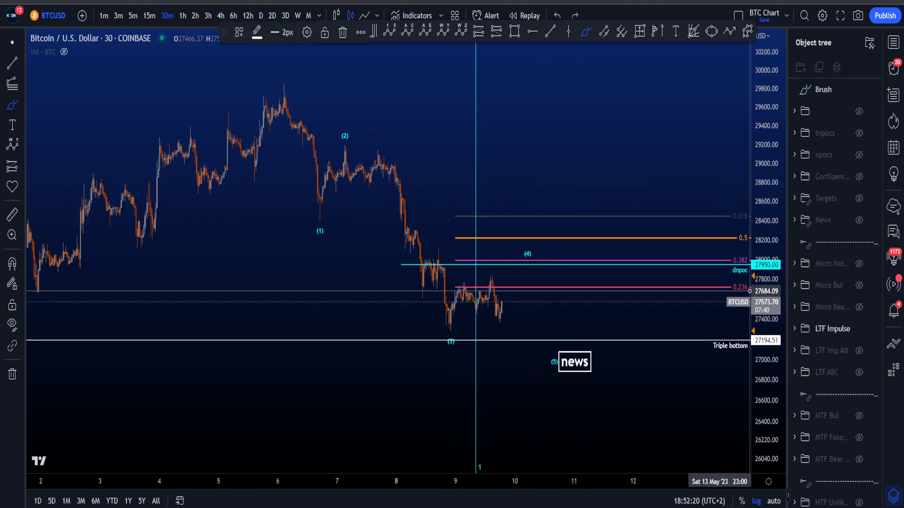
Show the Micro Bear 1 drawing group instead of LTF Impulse and switch the chart to the 15-minute interval
left_click(859, 307)
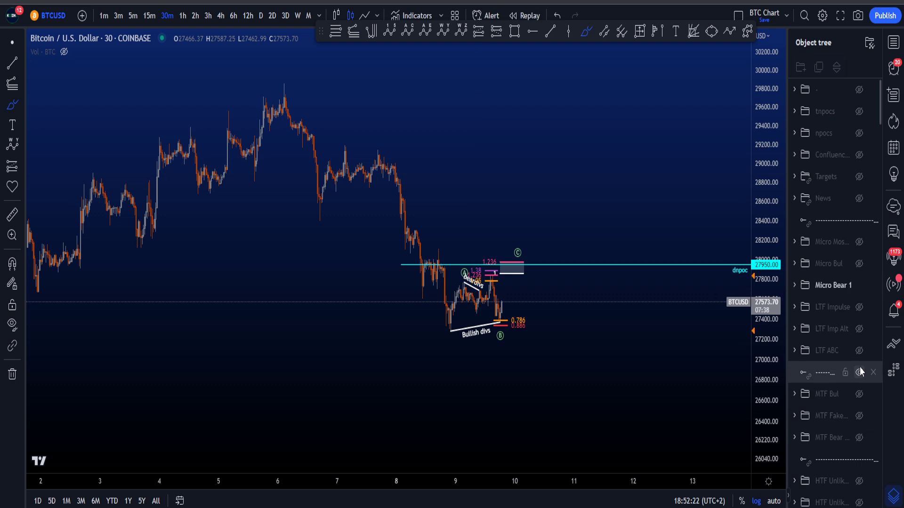
left_click(151, 19)
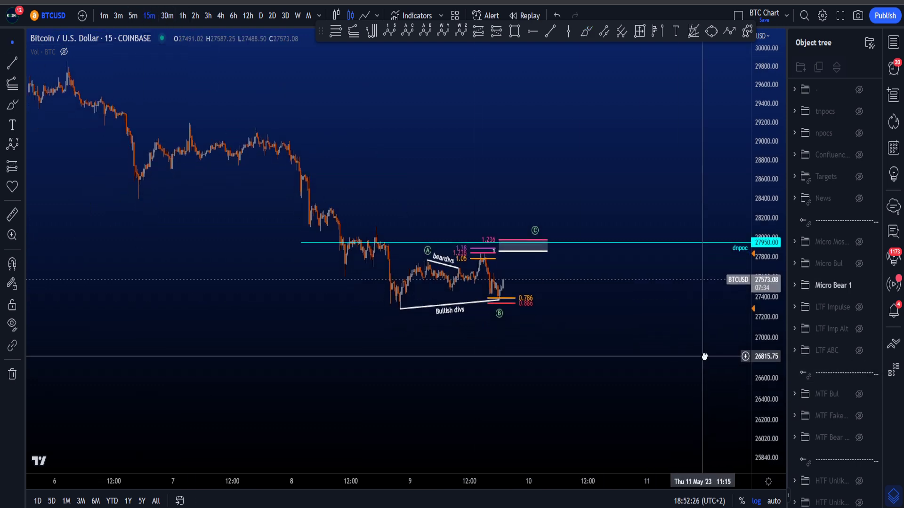
Trace the path from the May 8 low through circled A, B and C and back down, and undo the stroke
scroll(704, 356, "up", 5)
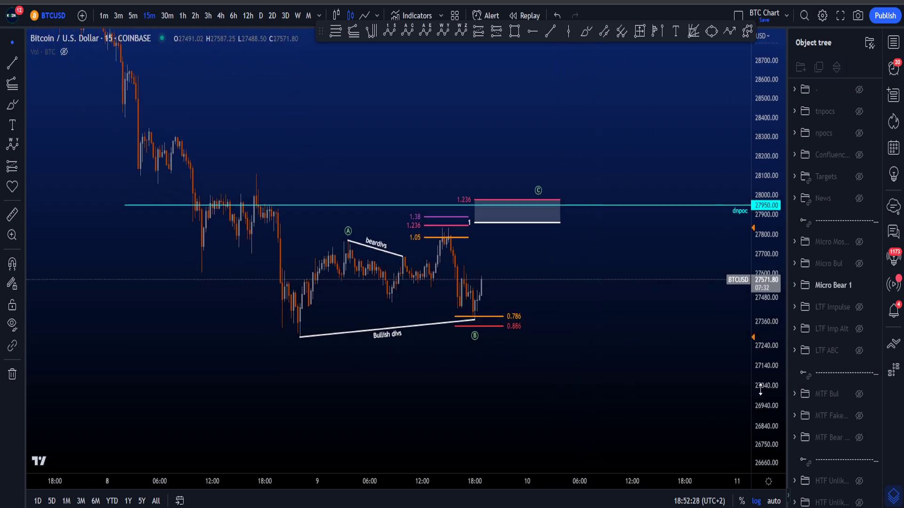
left_click_drag(760, 389, 760, 344)
scroll(647, 341, "up", 1)
left_click_drag(647, 364, 612, 379)
left_click(591, 32)
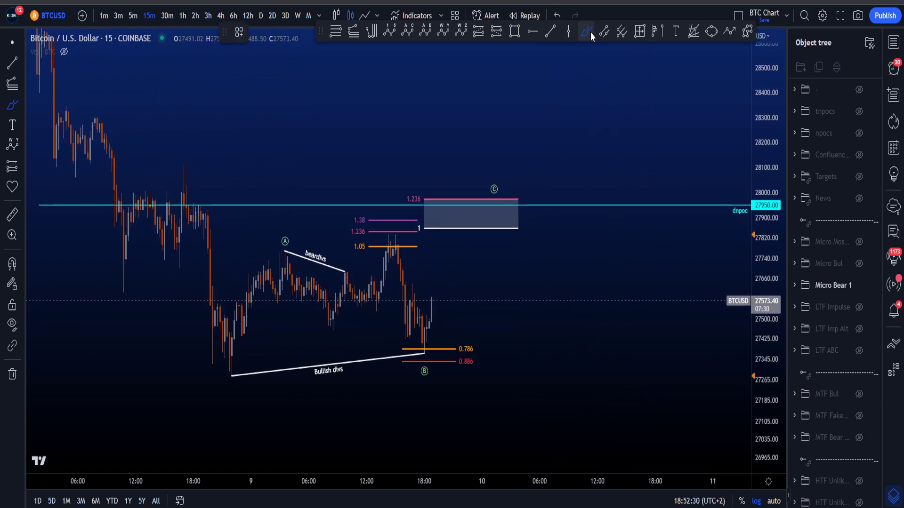
mouse_move(225, 338)
left_mouse_down()
mouse_move(400, 325)
mouse_move(494, 189)
mouse_move(525, 217)
mouse_move(561, 331)
left_mouse_up()
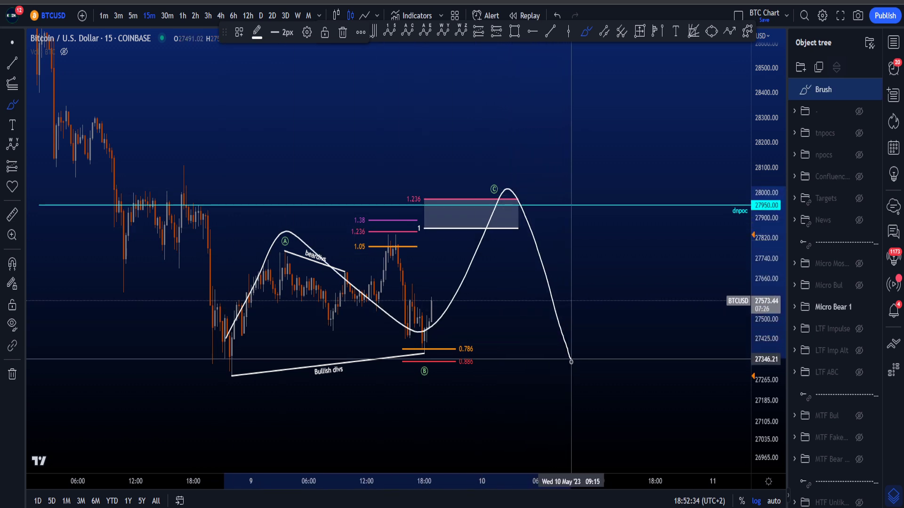
key("ctrl+z")
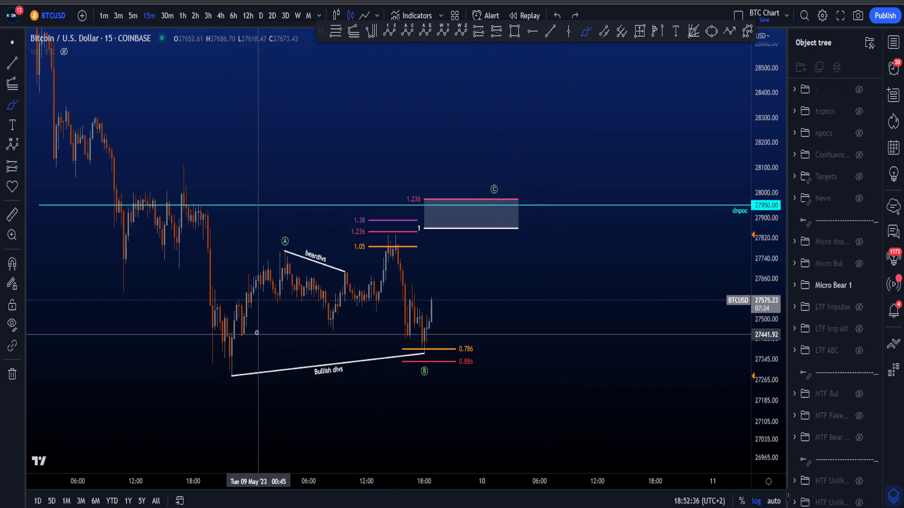
Outline the rise from the start of the Bullish divs line to circled A twice, undoing each stroke
mouse_move(233, 361)
left_mouse_down()
mouse_move(289, 232)
mouse_move(228, 356)
mouse_move(235, 363)
left_mouse_up()
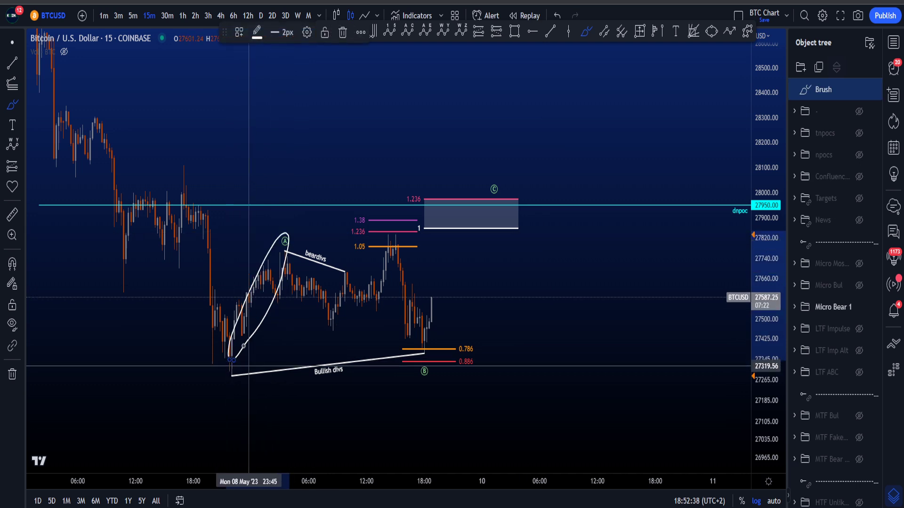
key("ctrl+z")
scroll(242, 362, "up", 2)
mouse_move(122, 353)
left_mouse_down()
mouse_move(129, 304)
mouse_move(189, 246)
mouse_move(211, 330)
left_mouse_up()
key("ctrl+z")
Trace the path from circled A up to the 1.05 level, down to circled B and toward the grey box, and undo it
mouse_move(186, 244)
left_mouse_down()
mouse_move(225, 314)
mouse_move(313, 245)
mouse_move(353, 338)
mouse_move(412, 221)
left_mouse_up()
key("ctrl+z")
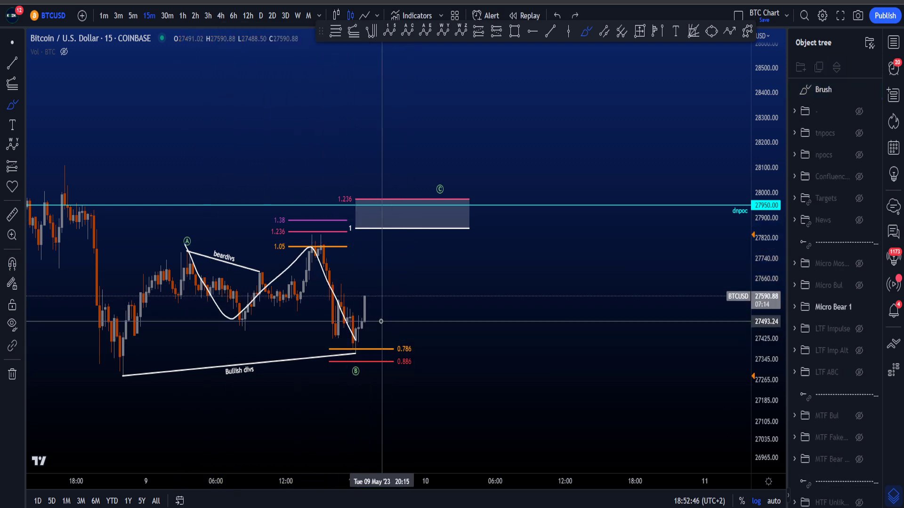
key("ctrl+z")
Trace three curves from circled A down, up to the 1.05 level and down to circled B, undoing all of them
mouse_move(191, 258)
left_mouse_down()
mouse_move(278, 288)
mouse_move(364, 362)
left_mouse_up()
mouse_move(189, 251)
left_mouse_down()
mouse_move(240, 338)
mouse_move(306, 261)
left_mouse_up()
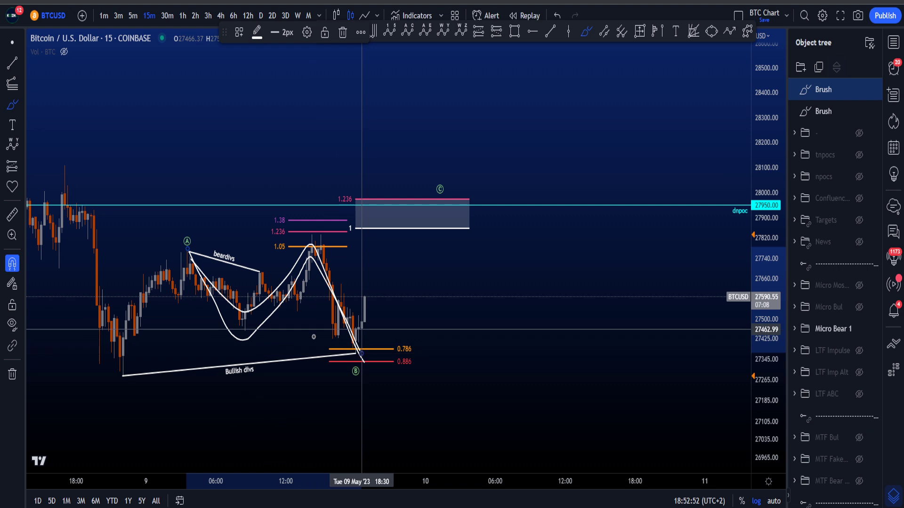
key("ctrl+z")
key("ctrl+z")
mouse_move(182, 254)
left_mouse_down()
mouse_move(238, 297)
mouse_move(323, 247)
mouse_move(359, 351)
left_mouse_up()
key("ctrl+z")
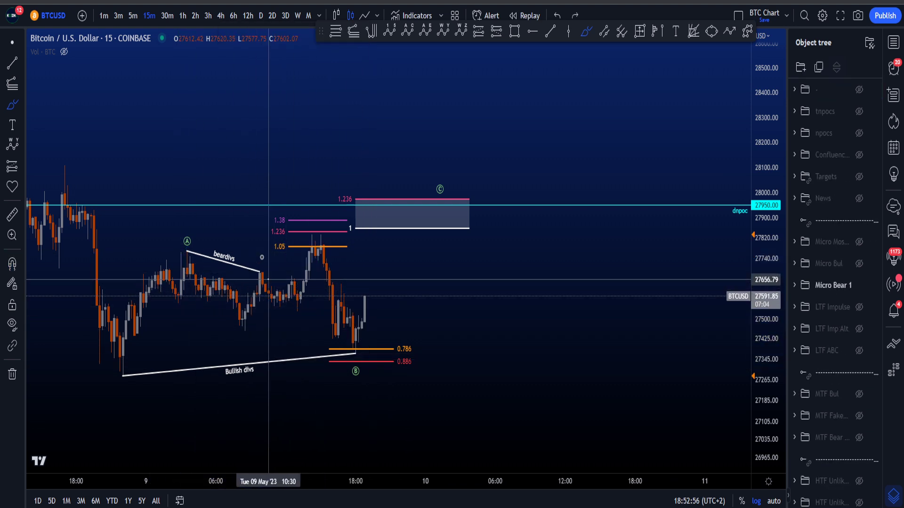
Brush a dip from the end of the beardivs line up to the 1.05 level, then circle the beardivs line, undoing both strokes
mouse_move(261, 257)
left_mouse_down()
mouse_move(179, 245)
mouse_move(246, 298)
mouse_move(267, 270)
mouse_move(309, 259)
left_mouse_up()
key("ctrl+z")
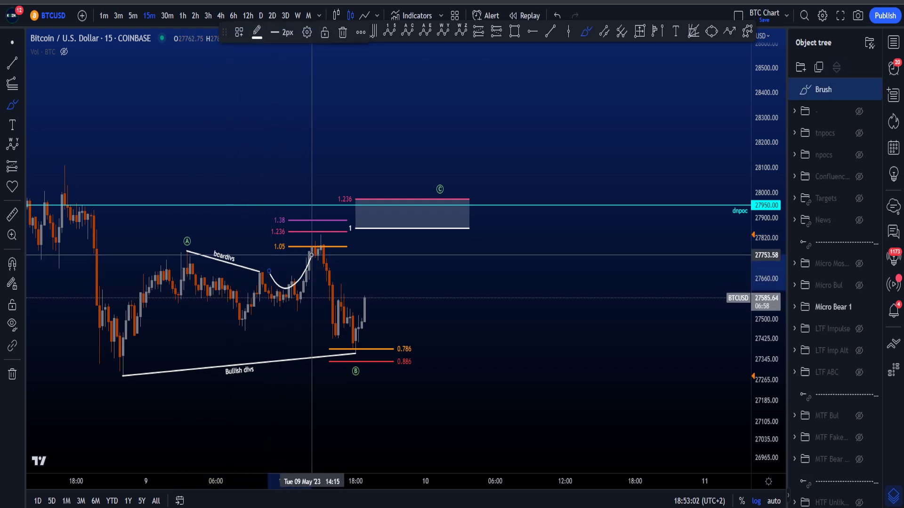
key("ctrl+z")
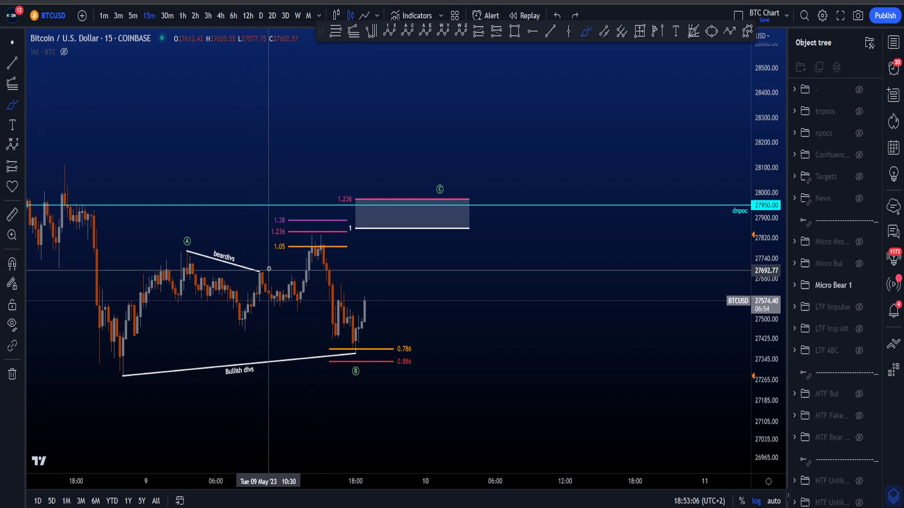
mouse_move(269, 271)
left_mouse_down()
mouse_move(218, 292)
mouse_move(280, 281)
mouse_move(207, 238)
mouse_move(262, 266)
left_mouse_up()
key("ctrl+z")
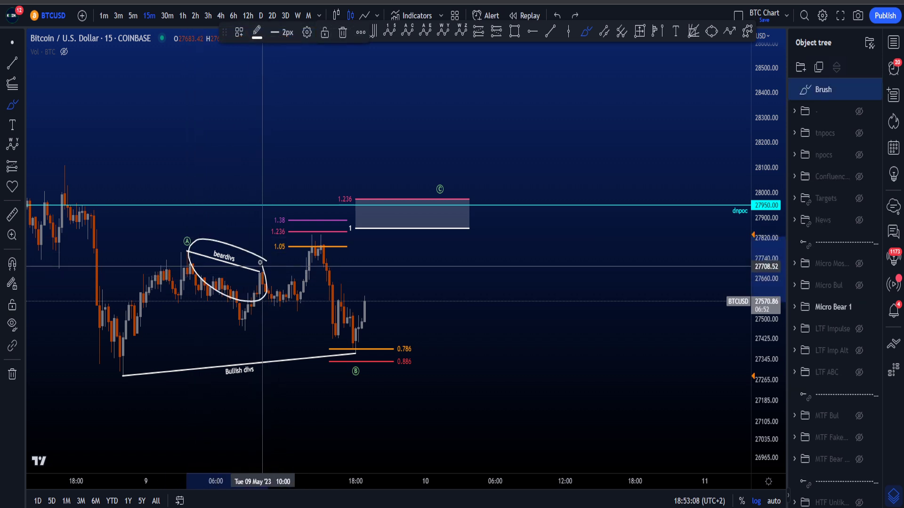
key("ctrl+z")
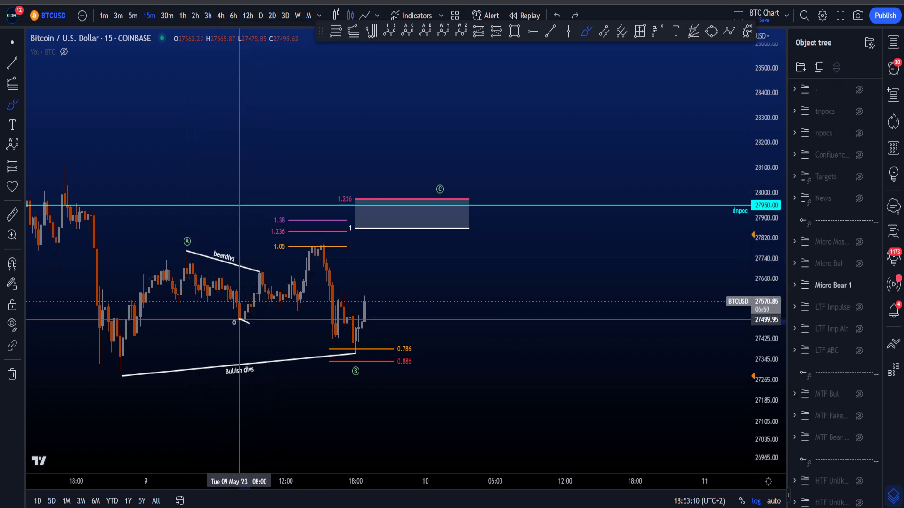
Circle the May 9 low below the beardivs line, undo the mark, and remove the beardivs line with its label
left_click_drag(239, 319, 256, 326)
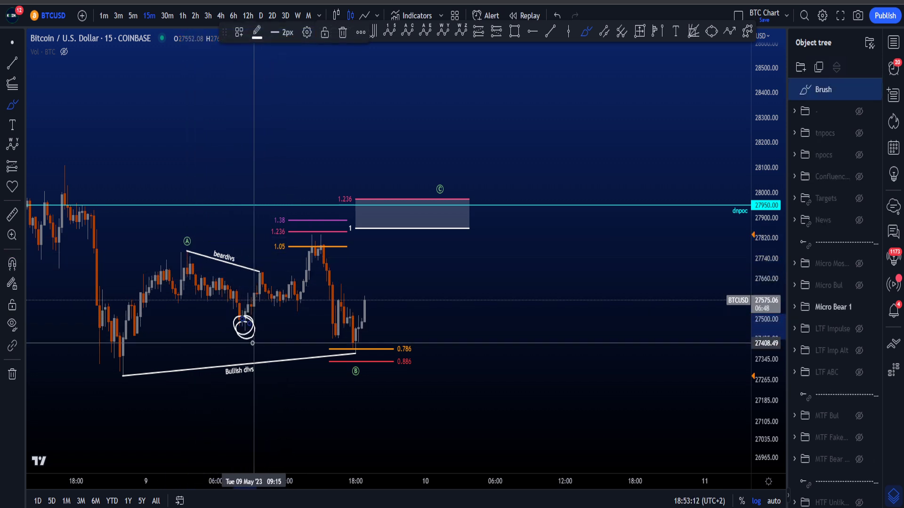
key("ctrl+z")
left_click_drag(193, 249, 209, 256)
key("ctrl+z")
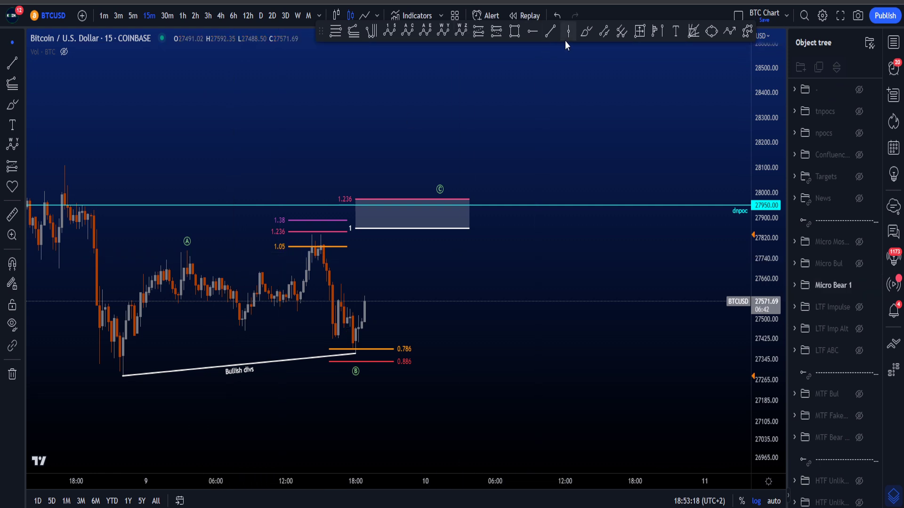
Trace the swings from circled A to circled B with the Brush, then loop around the highs at the 1.05 level, undoing both
left_click(585, 32)
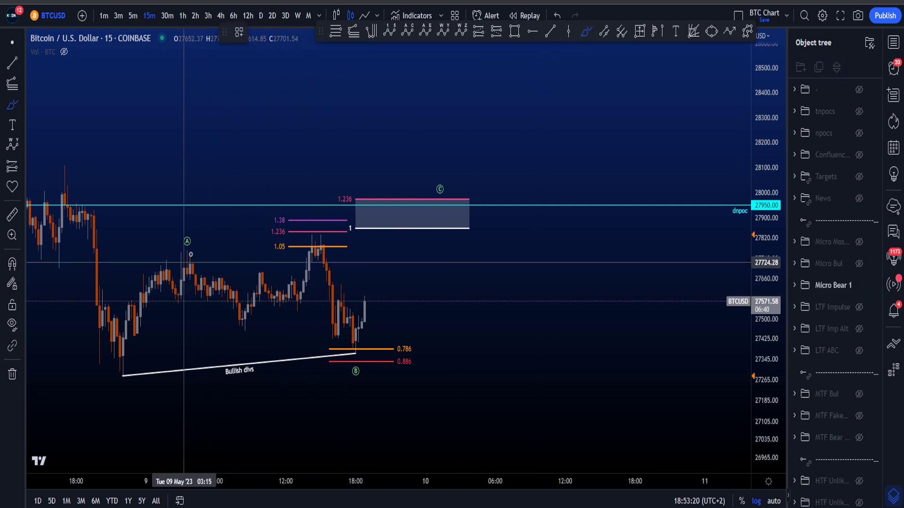
left_click_drag(190, 255, 250, 327)
mouse_move(310, 250)
left_mouse_down()
mouse_move(321, 240)
mouse_move(357, 352)
left_mouse_up()
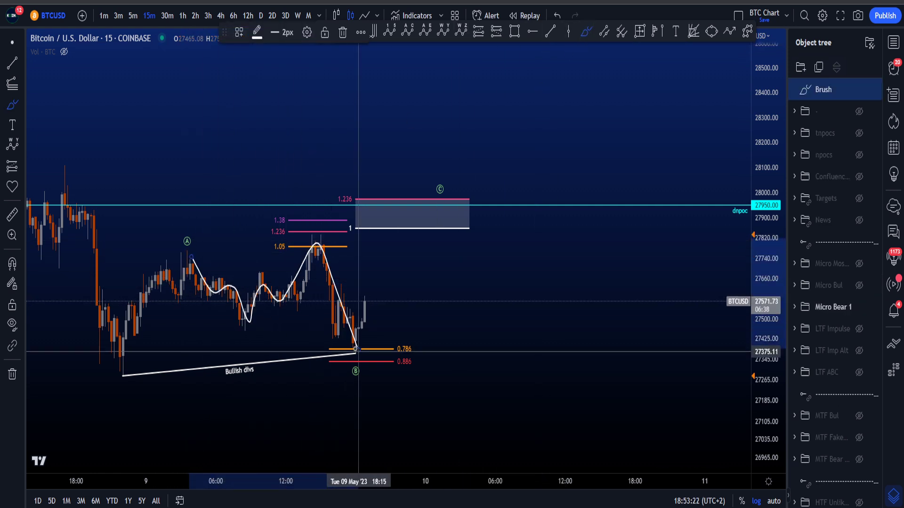
key("ctrl+z")
mouse_move(329, 256)
left_mouse_down()
mouse_move(276, 260)
mouse_move(363, 261)
left_mouse_up()
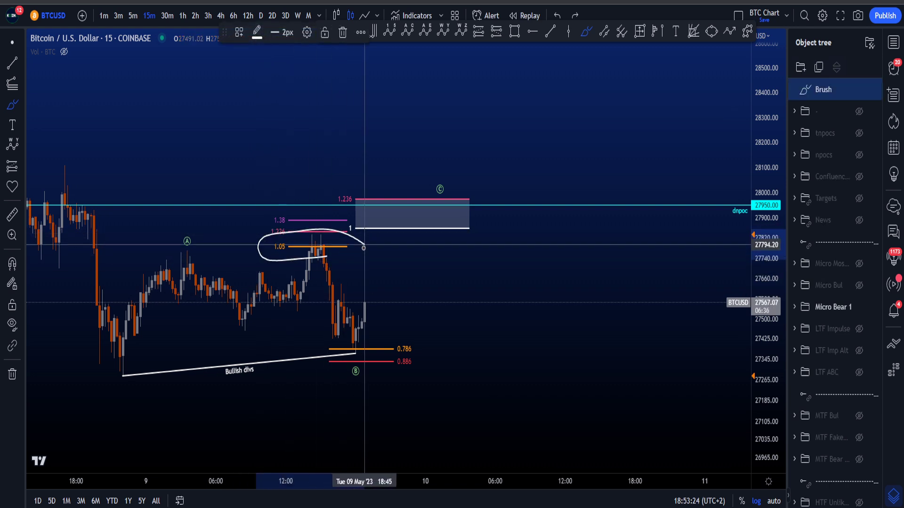
key("ctrl+z")
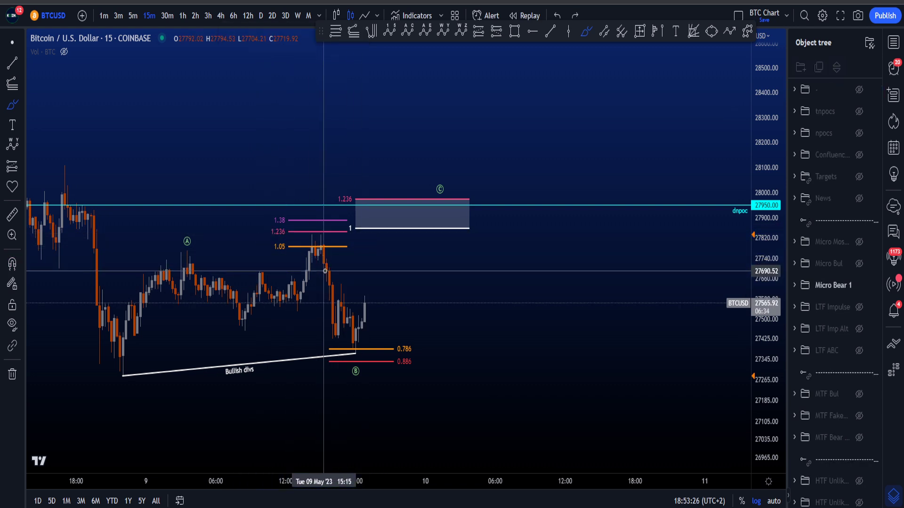
Mark the structure between circled A and circled B with further brush strokes and undo them
mouse_move(168, 247)
left_mouse_down()
mouse_move(258, 303)
mouse_move(342, 301)
left_mouse_up()
mouse_move(362, 337)
left_mouse_down()
mouse_move(332, 327)
mouse_move(350, 354)
left_mouse_up()
key("ctrl+z")
mouse_move(197, 256)
left_mouse_down()
mouse_move(211, 283)
mouse_move(352, 343)
left_mouse_up()
key("ctrl+z")
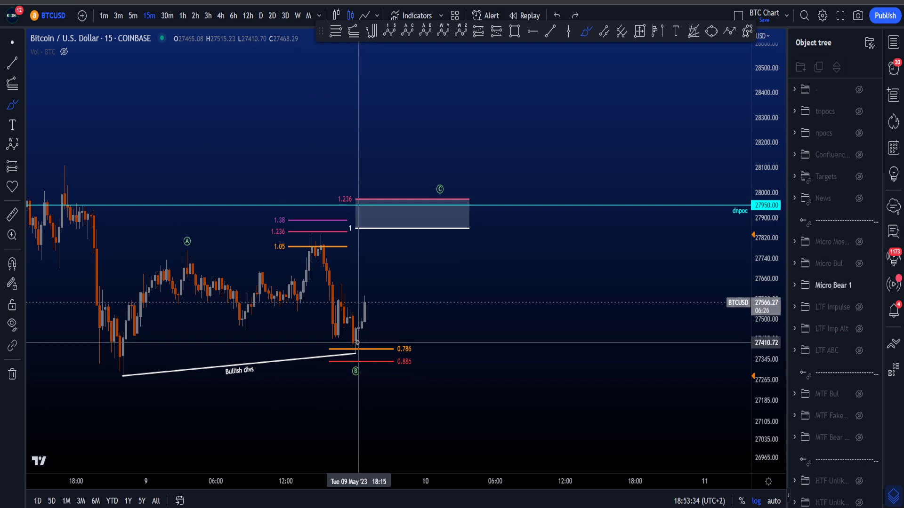
Sketch the rise from circled B toward the grey box, then circle the target area around circled C, undoing each stroke
left_click_drag(357, 343, 403, 233)
key("ctrl+z")
mouse_move(447, 179)
left_mouse_down()
mouse_move(422, 188)
mouse_move(452, 197)
left_mouse_up()
key("ctrl+z")
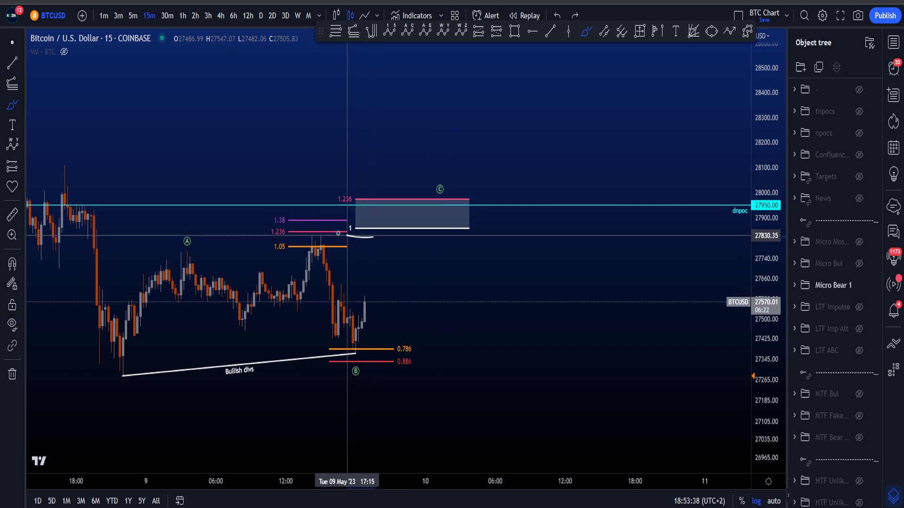
mouse_move(338, 233)
left_mouse_down()
mouse_move(419, 182)
mouse_move(490, 212)
mouse_move(372, 238)
left_mouse_up()
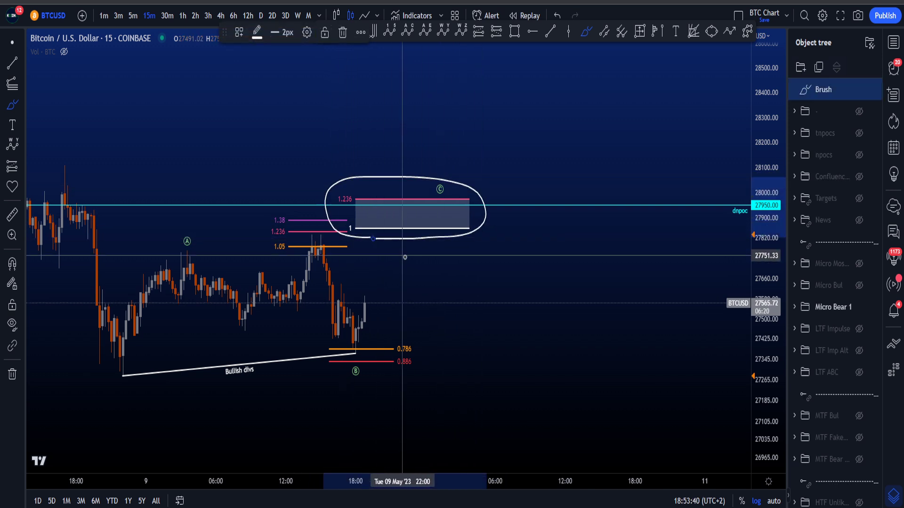
key("ctrl+z")
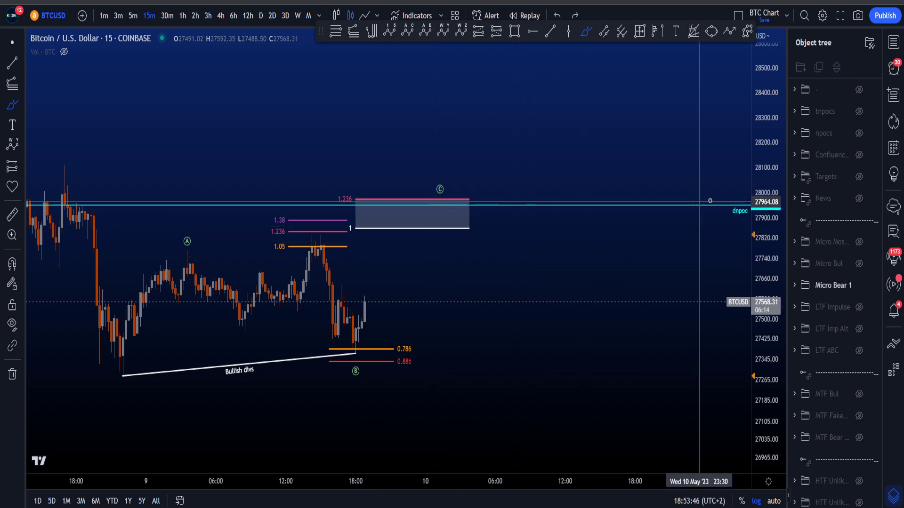
Mark the dnpoc label on the 27950.00 line and the area at the grey box, undoing each stroke
left_click_drag(733, 193, 722, 233)
key("ctrl+z")
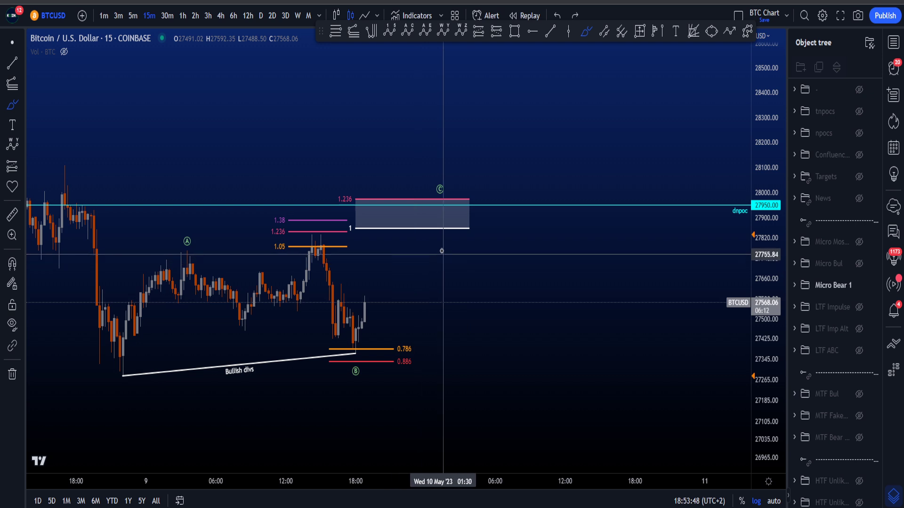
mouse_move(445, 239)
left_mouse_down()
mouse_move(387, 231)
mouse_move(425, 236)
left_mouse_up()
key("ctrl+z")
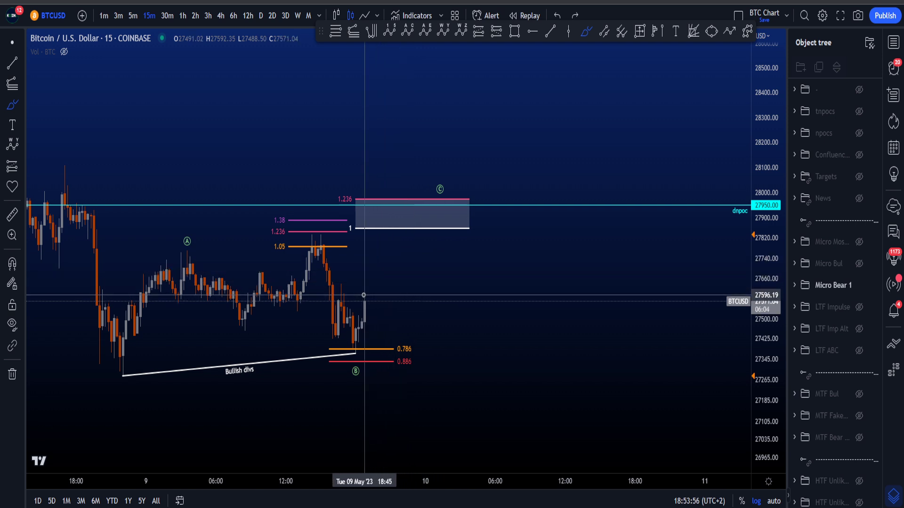
Sketch projected price paths, including one up to the dnpoc line, down below circled B and up above 28200, undoing each
left_click_drag(364, 295, 453, 85)
key("ctrl+z")
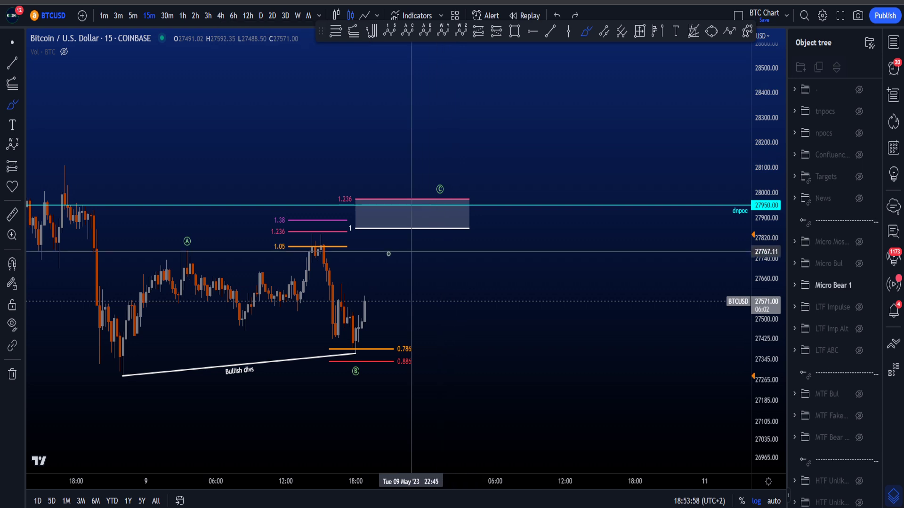
mouse_move(377, 258)
left_mouse_down()
mouse_move(415, 203)
mouse_move(499, 384)
mouse_move(568, 304)
mouse_move(626, 132)
left_mouse_up()
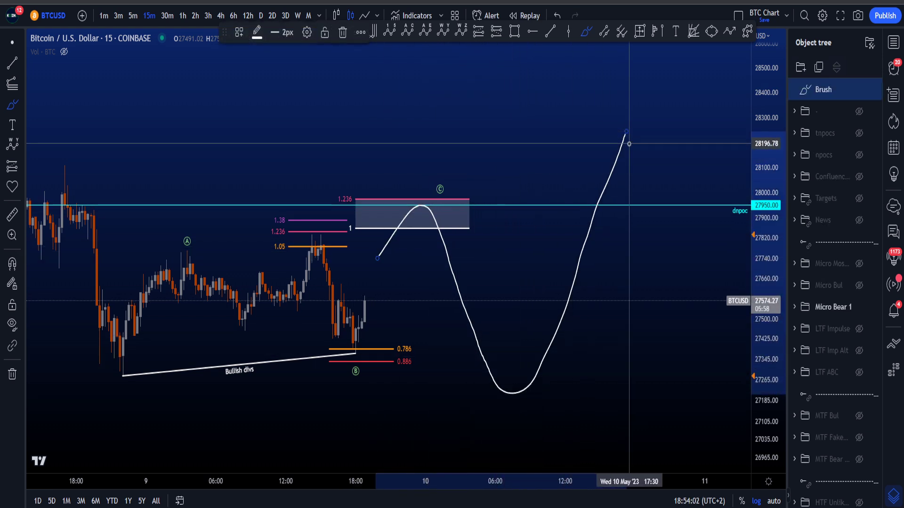
key("ctrl+z")
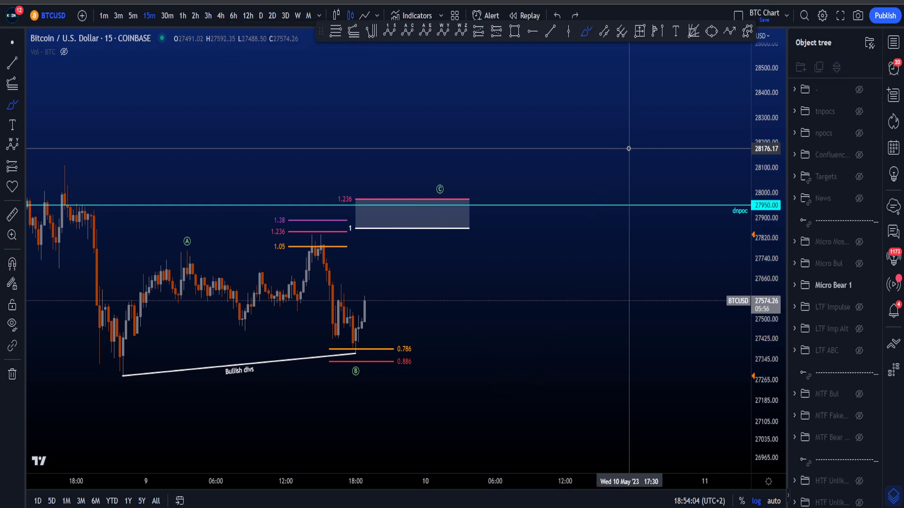
mouse_move(425, 323)
left_mouse_down()
mouse_move(559, 114)
mouse_move(571, 69)
mouse_move(571, 155)
left_mouse_up()
key("ctrl+z")
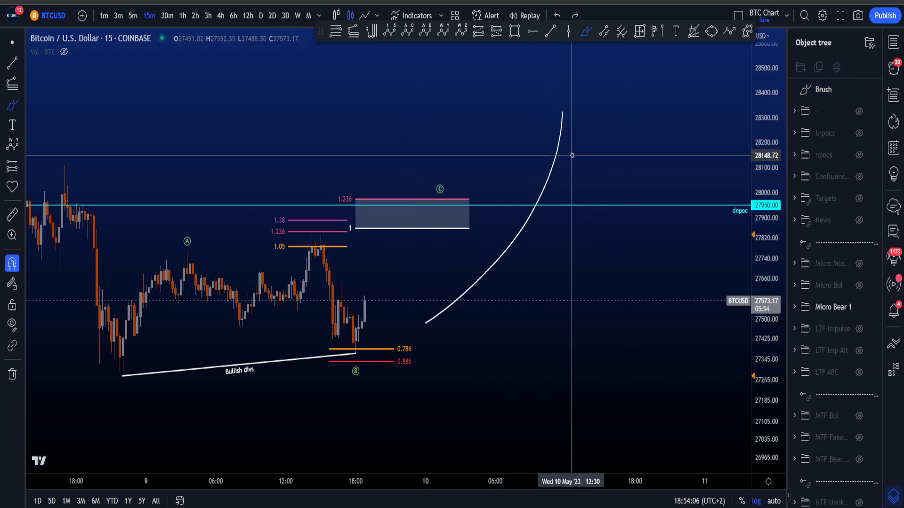
key("ctrl+z")
Circle the Bullish divs line from the May 8 low to circled B, add another stroke beneath it, and undo both
left_click_drag(766, 250, 766, 265)
scroll(580, 278, "down", 1)
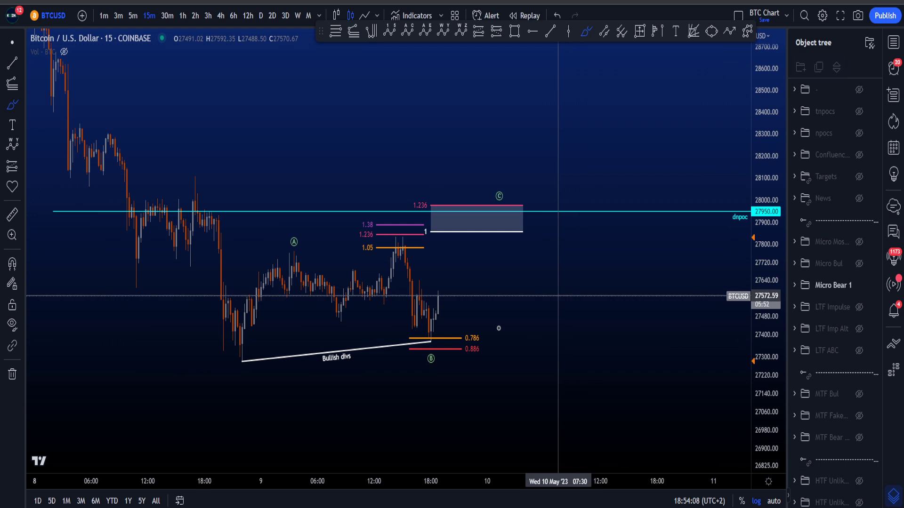
mouse_move(284, 395)
left_mouse_down()
mouse_move(470, 358)
mouse_move(219, 377)
mouse_move(395, 395)
left_mouse_up()
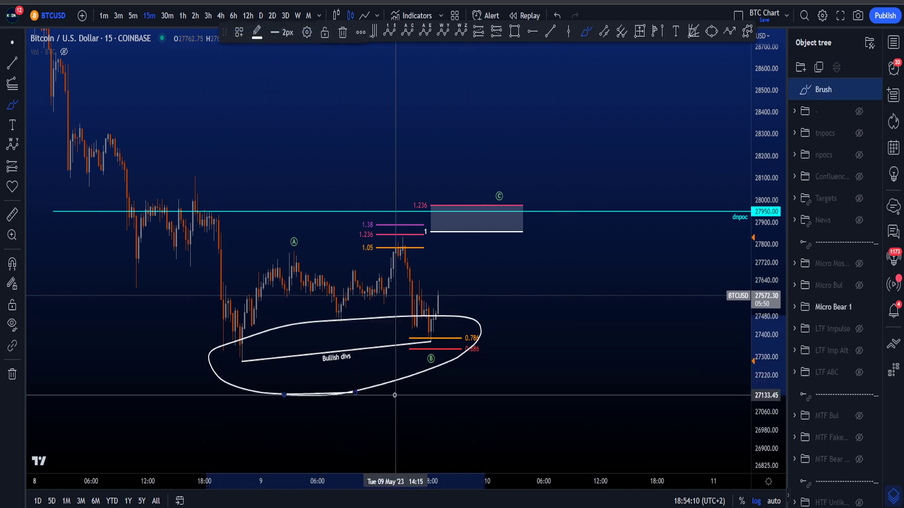
key("ctrl+z")
scroll(518, 376, "up", 1)
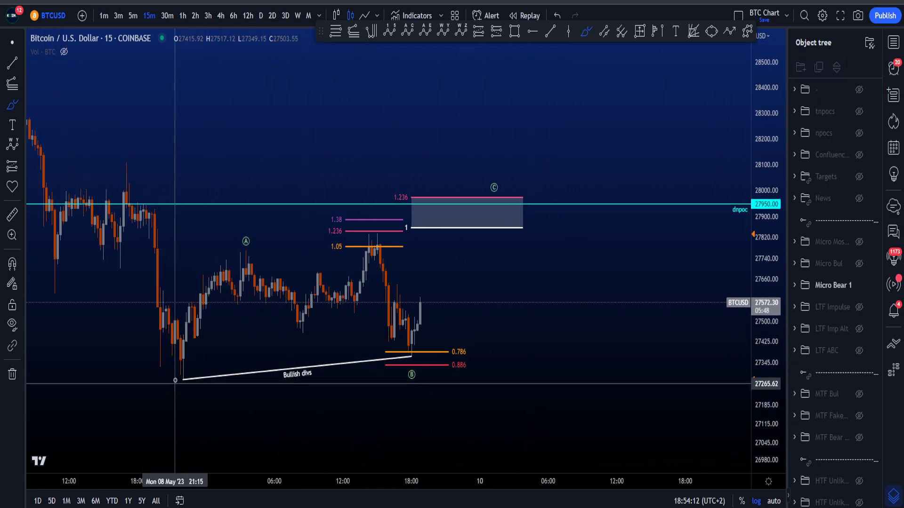
mouse_move(197, 369)
left_mouse_down()
mouse_move(177, 399)
mouse_move(403, 347)
mouse_move(414, 354)
mouse_move(283, 421)
mouse_move(398, 446)
left_mouse_up()
key("ctrl+z")
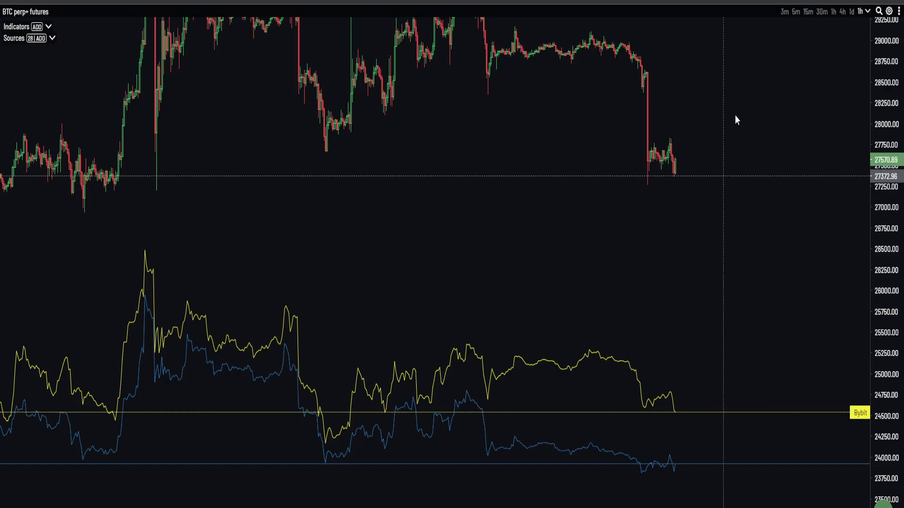
Switch to the BTC perp+ futures chart, set it to the 15m interval and enlarge the latest candles
left_click(805, 12)
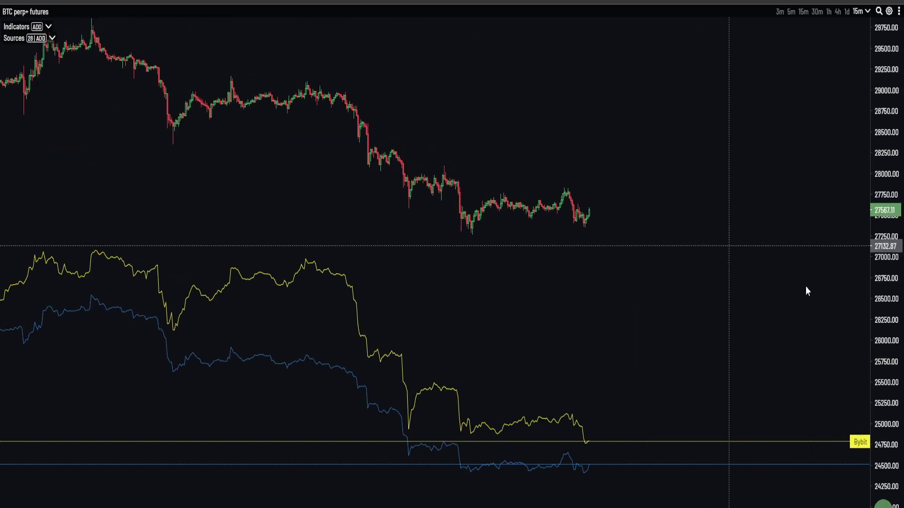
left_click_drag(886, 464, 854, 79)
scroll(651, 188, "up", 10)
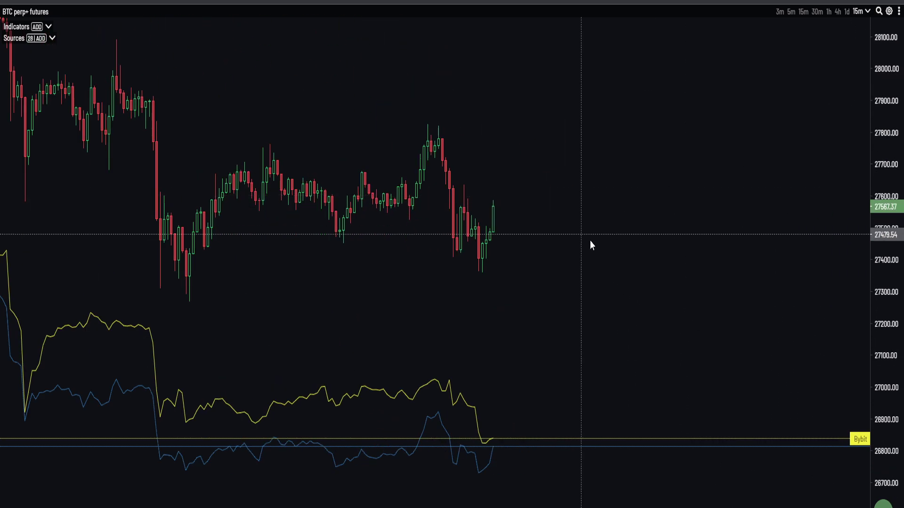
scroll(598, 258, "up", 2)
left_click_drag(628, 229, 638, 144)
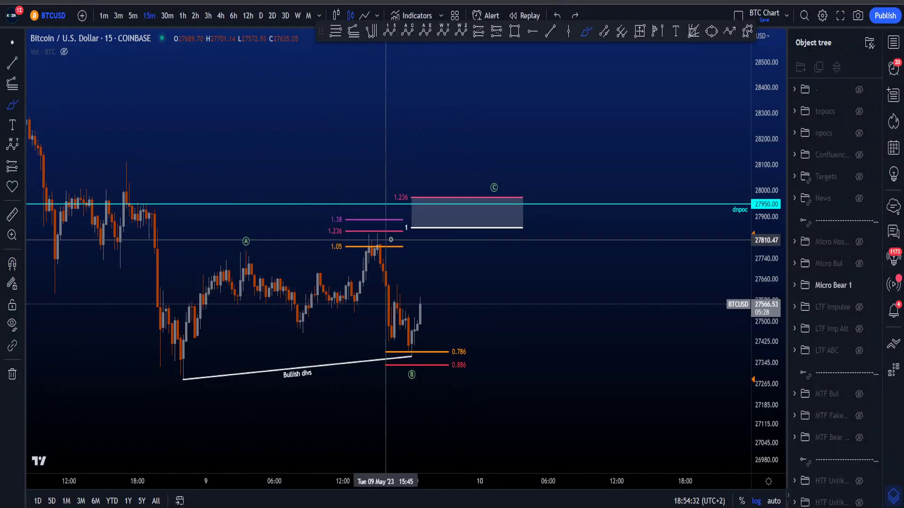
Back on the BTCUSD chart, circle the highs at the 1.05 level twice and mark the area below the grey box, undoing each stroke
mouse_move(392, 234)
left_mouse_down()
mouse_move(375, 226)
mouse_move(378, 258)
left_mouse_up()
key("ctrl+z")
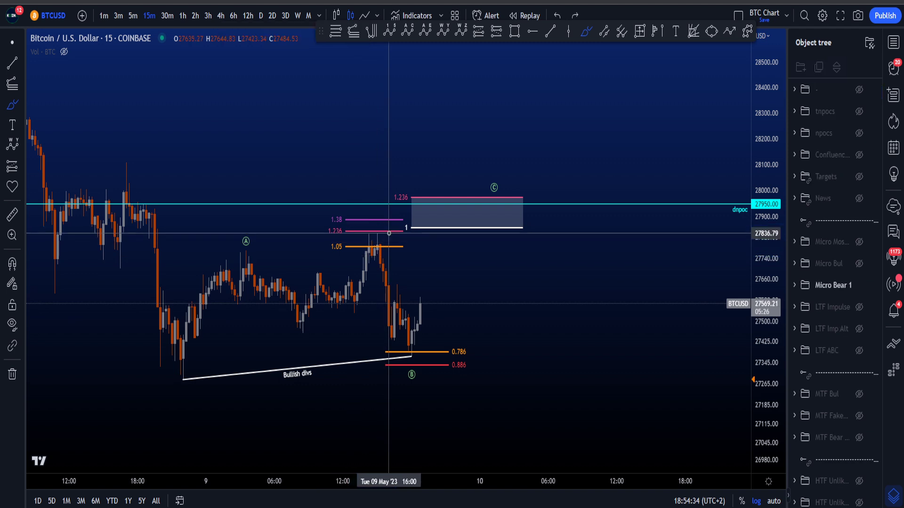
mouse_move(387, 232)
left_mouse_down()
mouse_move(364, 235)
mouse_move(393, 243)
left_mouse_up()
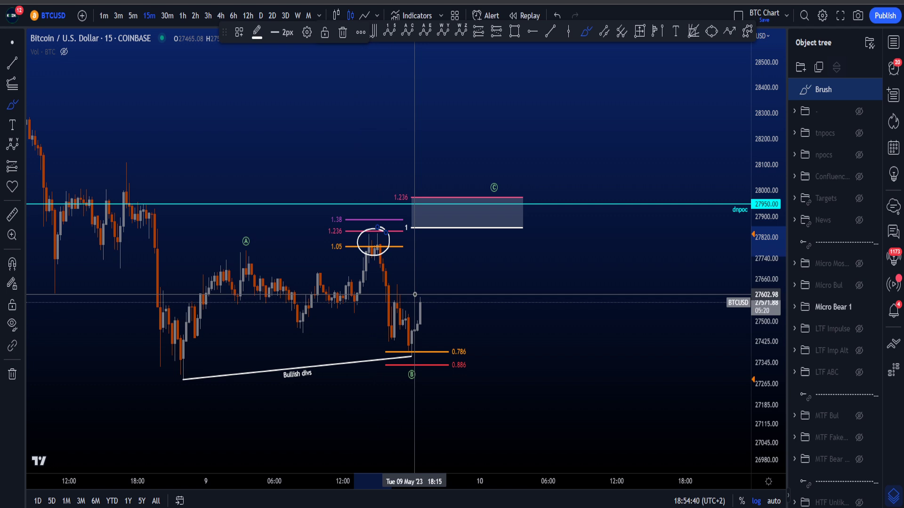
key("ctrl+z")
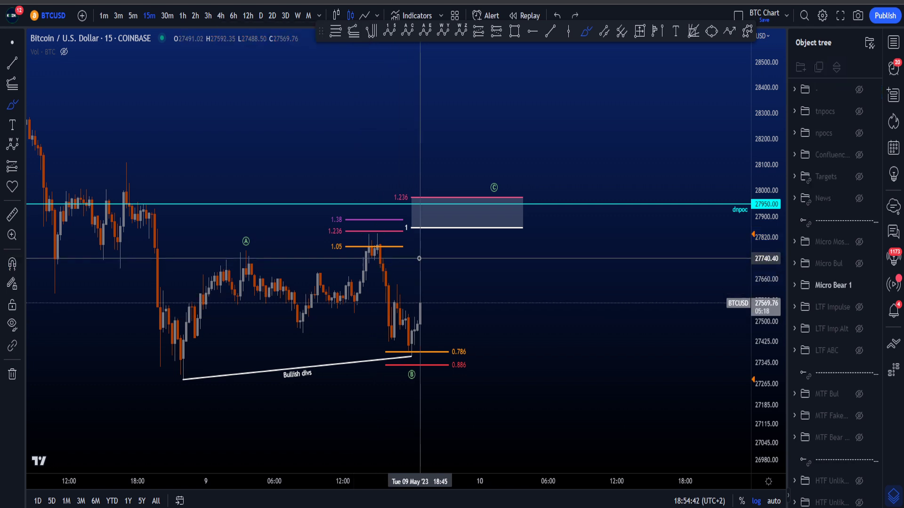
mouse_move(406, 235)
left_mouse_down()
mouse_move(429, 186)
mouse_move(544, 202)
mouse_move(457, 250)
left_mouse_up()
key("ctrl+z")
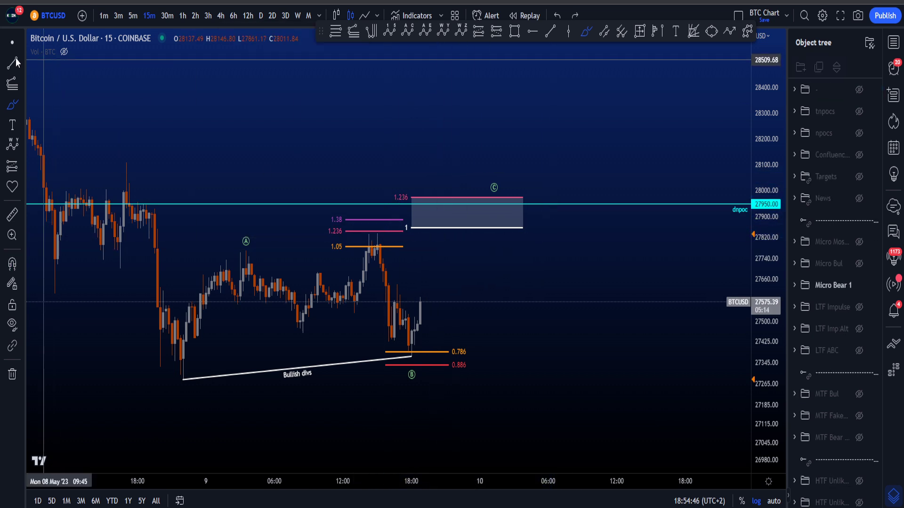
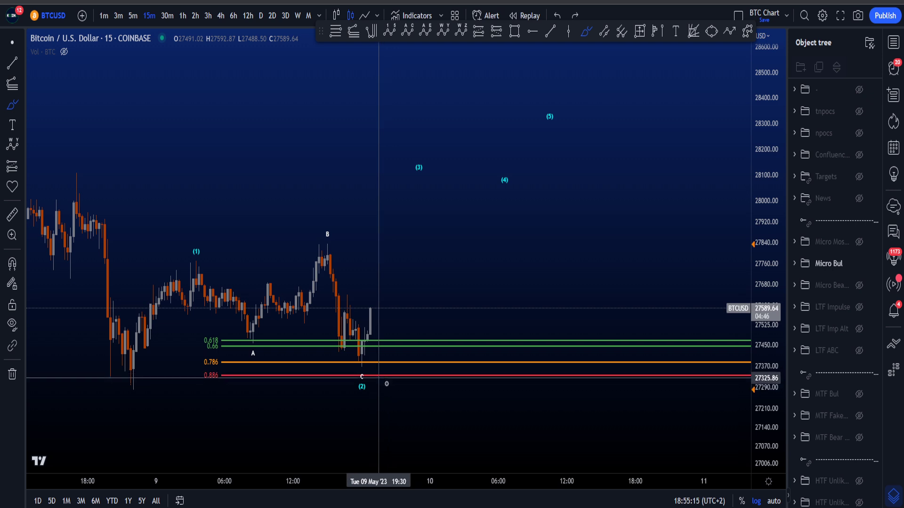
Circle wave (2), trace the A-B-C correction from wave (1) down to C twice, and undo each stroke
left_click_drag(363, 371, 365, 371)
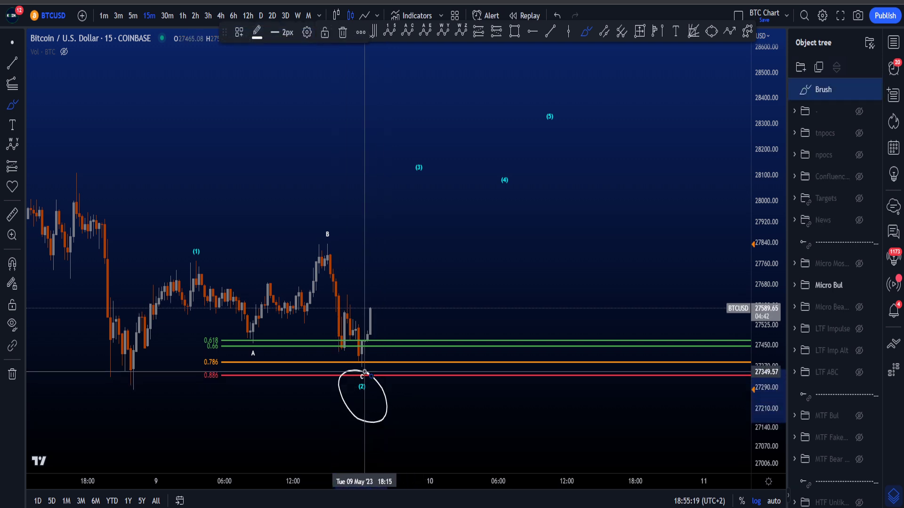
key("ctrl+z")
mouse_move(187, 264)
left_mouse_down()
mouse_move(313, 278)
mouse_move(352, 353)
left_mouse_up()
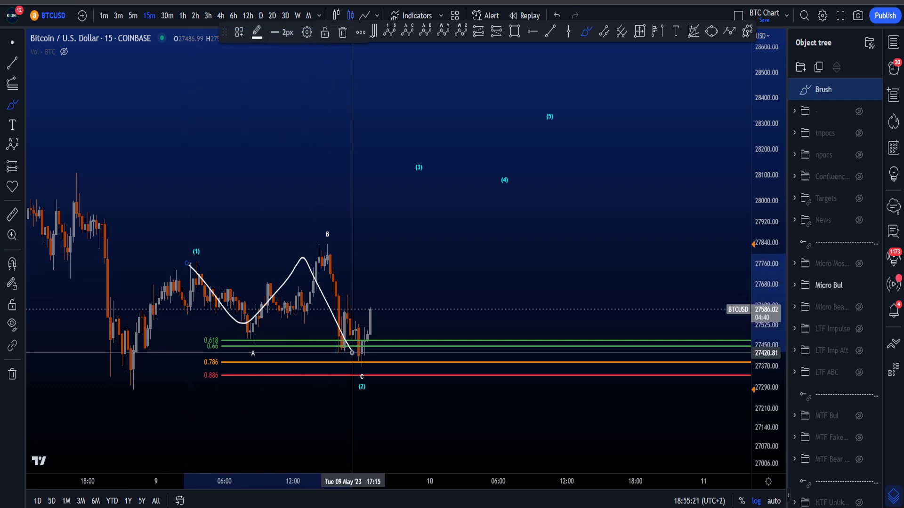
key("ctrl+z")
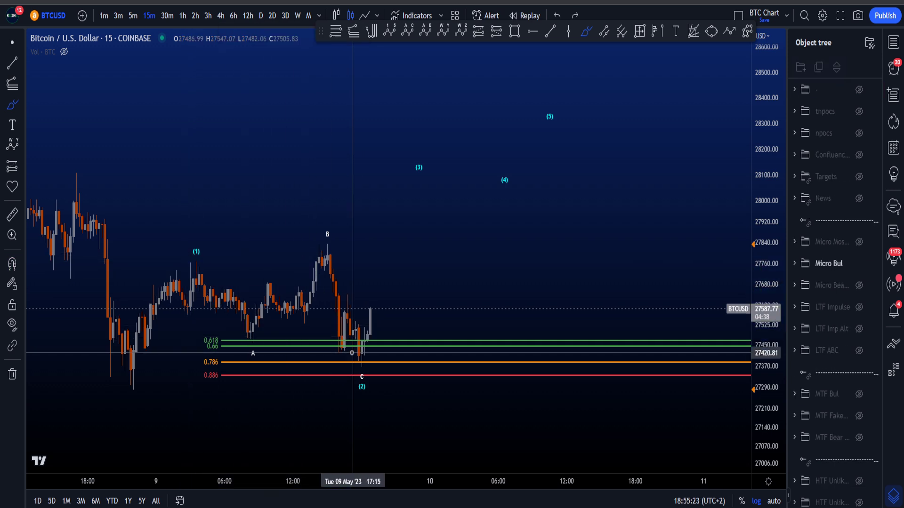
mouse_move(217, 289)
left_mouse_down()
mouse_move(293, 368)
mouse_move(236, 311)
mouse_move(376, 379)
left_mouse_up()
key("ctrl+z")
key("ctrl+z")
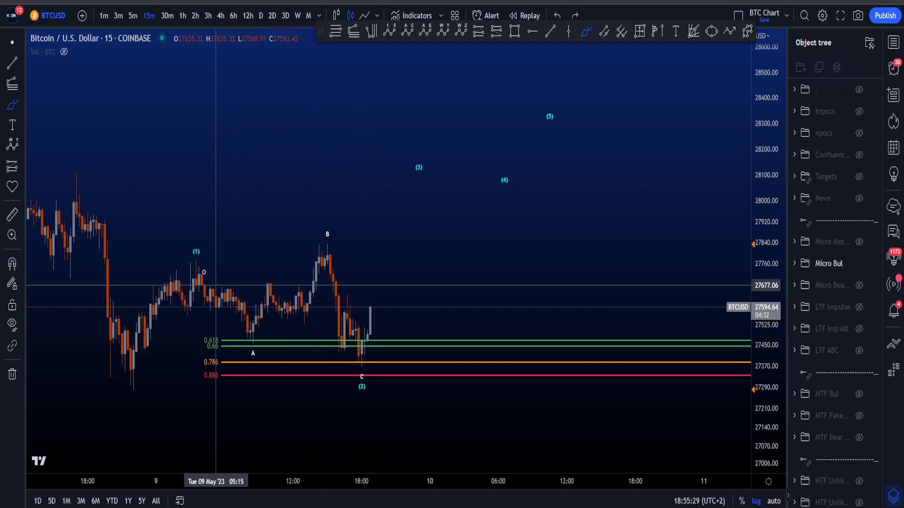
Sketch the projected rise from wave C toward (3), add strokes around the level of wave B, and undo them
left_click_drag(242, 264, 413, 232)
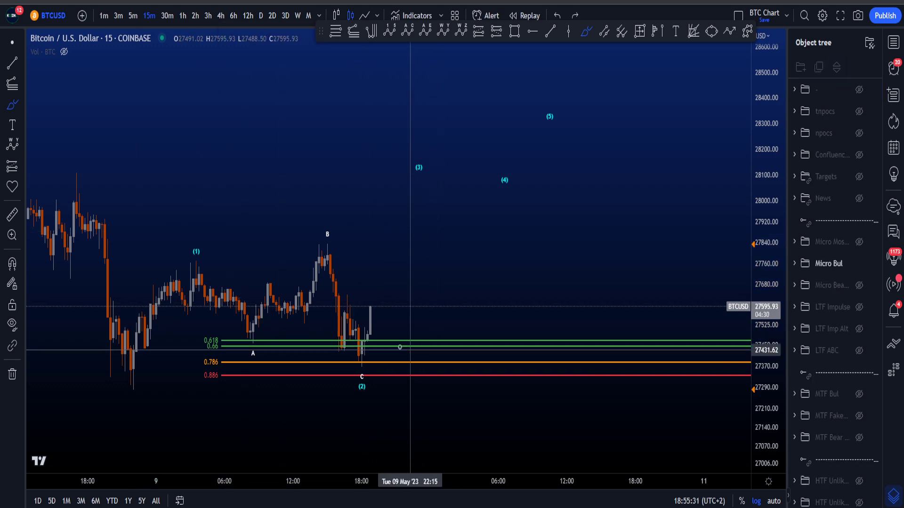
left_click_drag(361, 353, 416, 194)
mouse_move(355, 227)
left_mouse_down()
mouse_move(410, 160)
mouse_move(435, 256)
left_mouse_up()
key("ctrl+z")
Show the volume indicator, sketch a rising path from wave (2) to about 28108 near (3), and undo the stroke
left_click(62, 53)
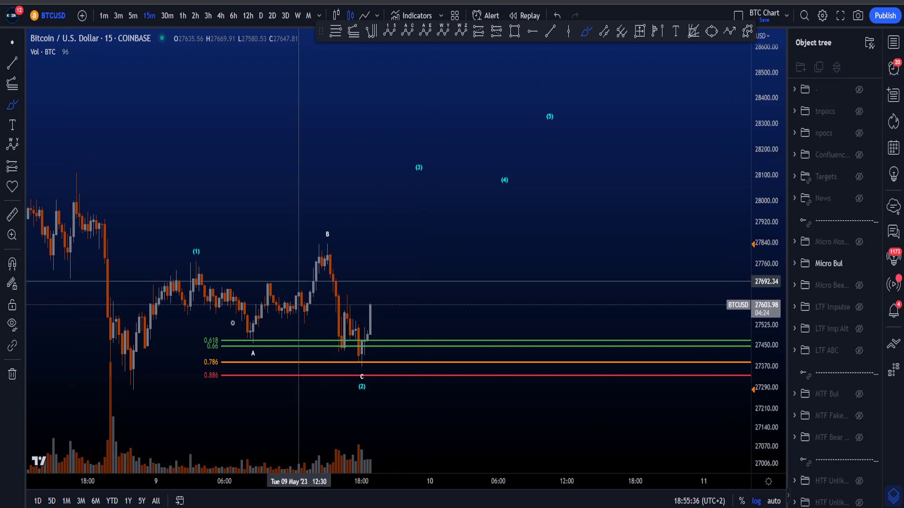
scroll(254, 282, "up", 2)
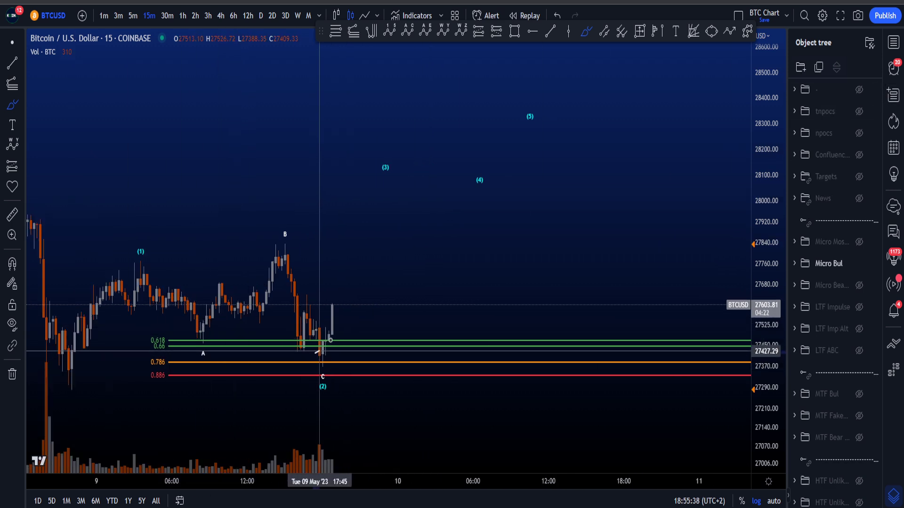
left_click_drag(315, 353, 400, 169)
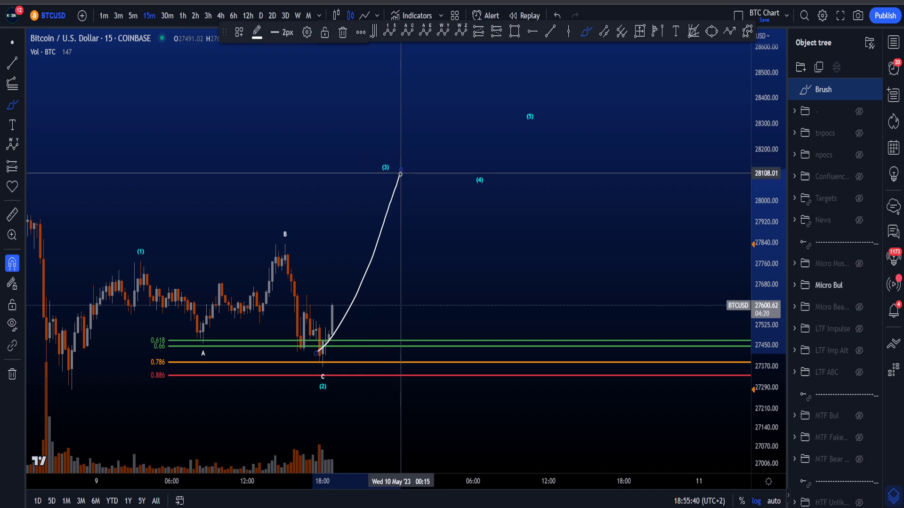
key("ctrl+z")
Mark the latest volume bars, sketch another rise from wave (2) and a path from the May 8 low toward (4), undoing each stroke
mouse_move(312, 442)
left_mouse_down()
mouse_move(367, 377)
mouse_move(379, 335)
left_mouse_up()
key("ctrl+z")
mouse_move(320, 345)
left_mouse_down()
mouse_move(358, 262)
mouse_move(366, 153)
mouse_move(384, 193)
left_mouse_up()
key("ctrl+z")
key("ctrl+z")
mouse_move(51, 380)
left_mouse_down()
mouse_move(100, 298)
mouse_move(187, 269)
mouse_move(330, 306)
mouse_move(414, 21)
mouse_move(478, 66)
mouse_move(456, 166)
left_mouse_up()
key("ctrl+z")
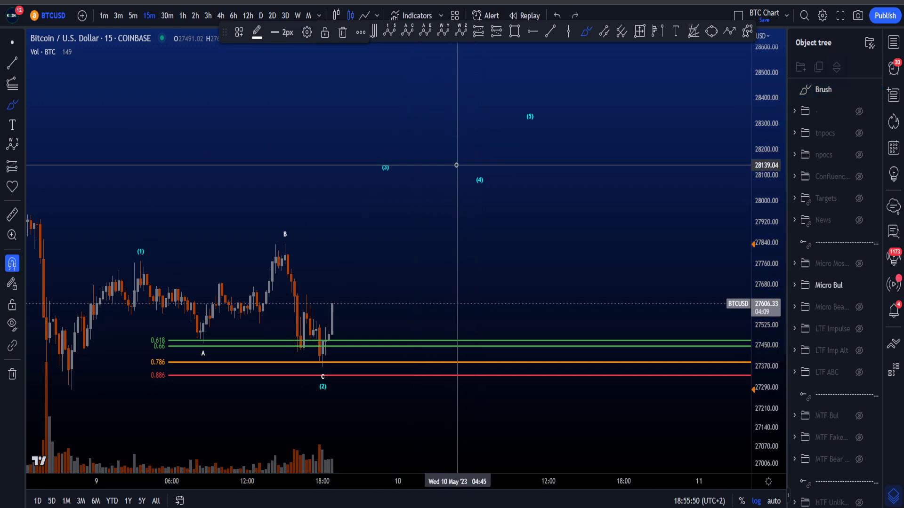
Sketch a rise from the wave (2) low, delete that brush mark, and replace the Micro Bul drawings with Micro Bear 1
left_click_drag(323, 353, 382, 193)
left_click(859, 286)
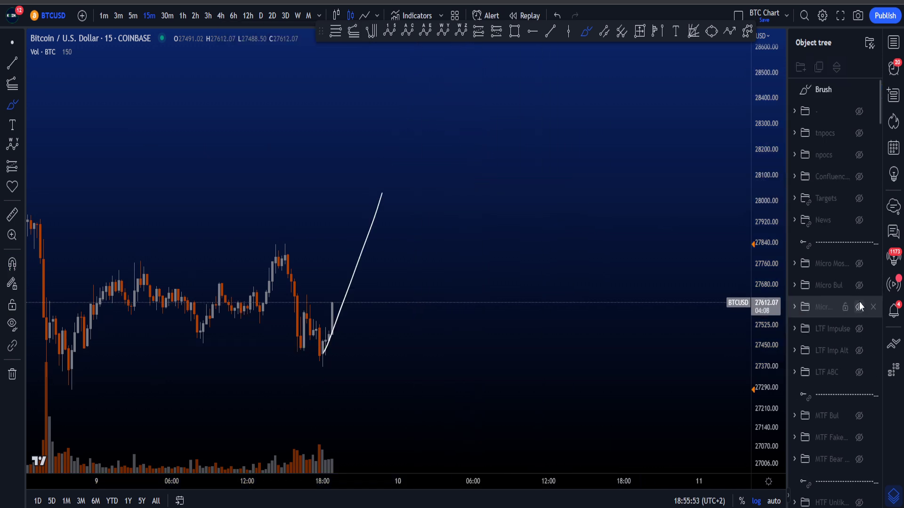
left_click(873, 91)
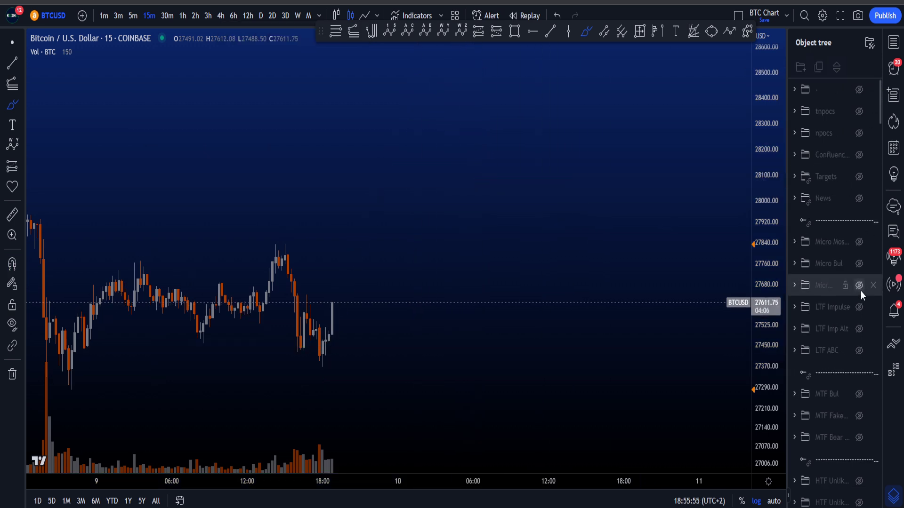
left_click(859, 285)
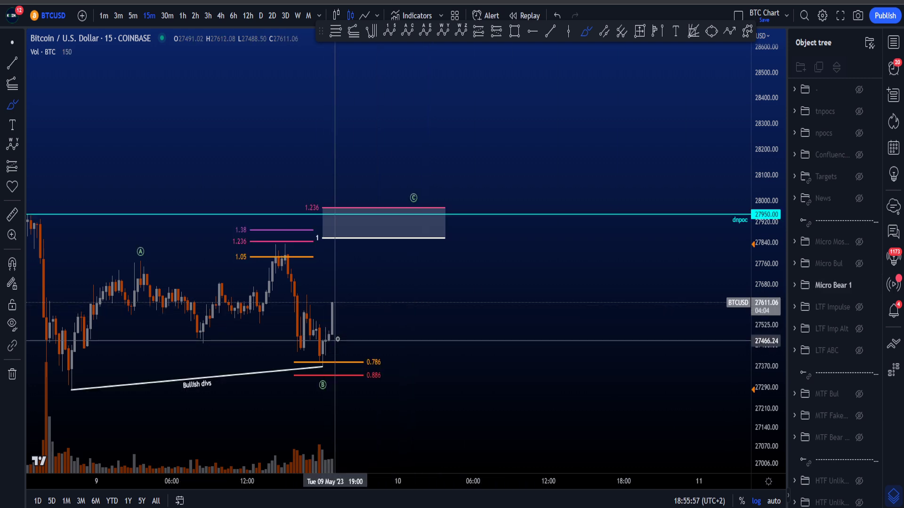
Circle the rise from the May 8 low to circled A, mark the area just below the grey box, and undo both strokes
left_click_drag(83, 356, 80, 333)
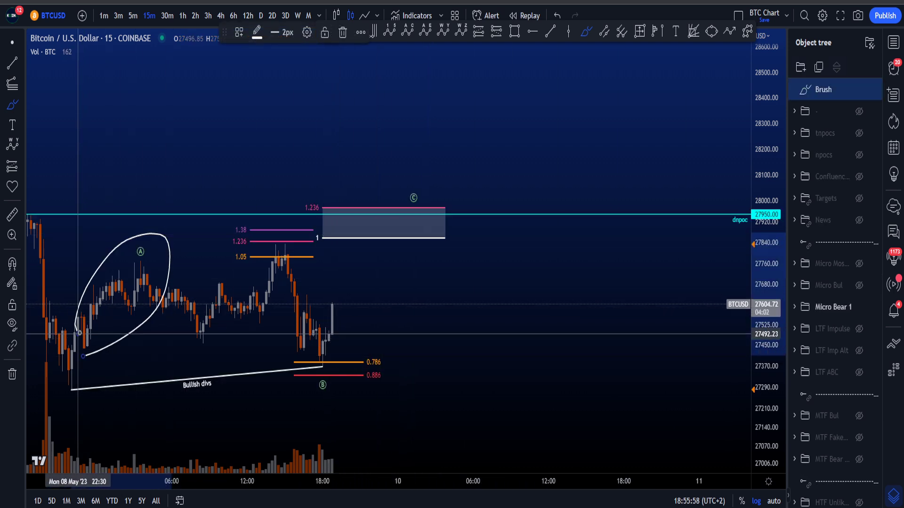
key("ctrl+z")
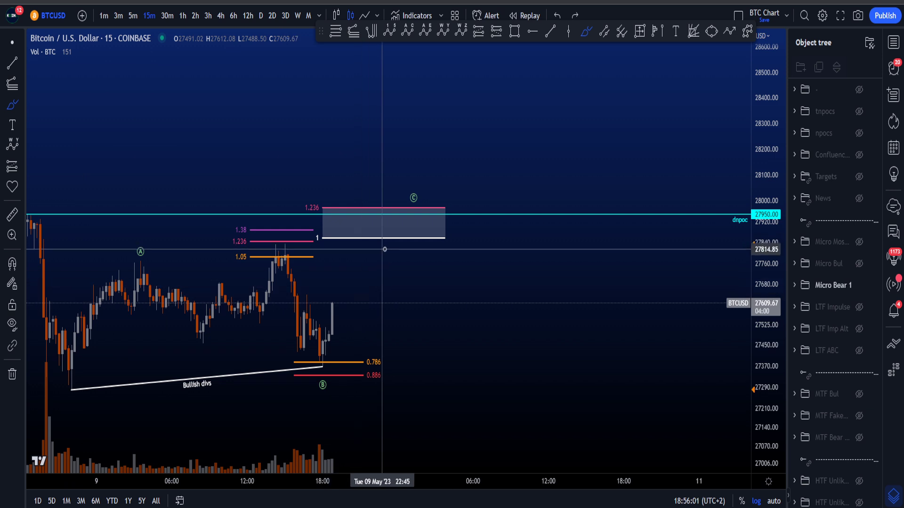
mouse_move(378, 252)
left_mouse_down()
mouse_move(468, 198)
mouse_move(391, 255)
left_mouse_up()
key("ctrl+z")
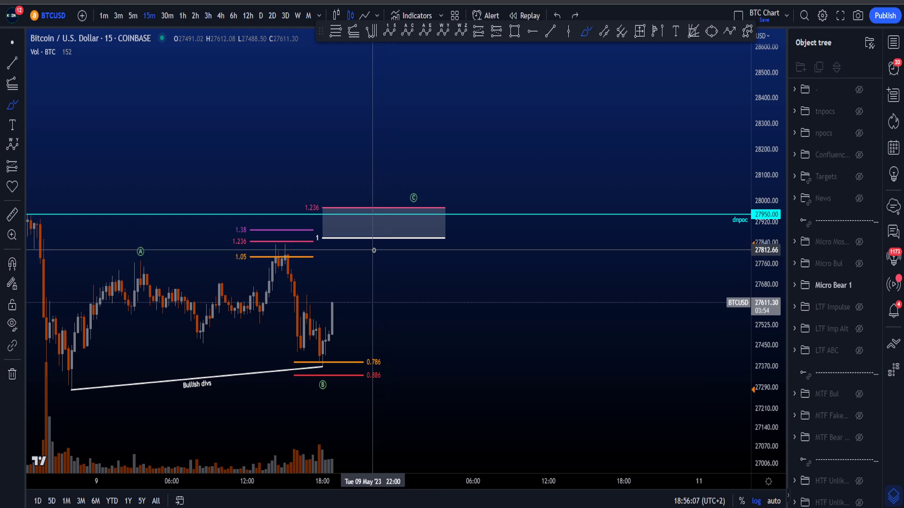
Sketch a spike through the grey box with a drop back to about 27600, mark beside the latest candle, and undo all strokes
mouse_move(372, 243)
left_mouse_down()
mouse_move(377, 168)
mouse_move(443, 298)
left_mouse_up()
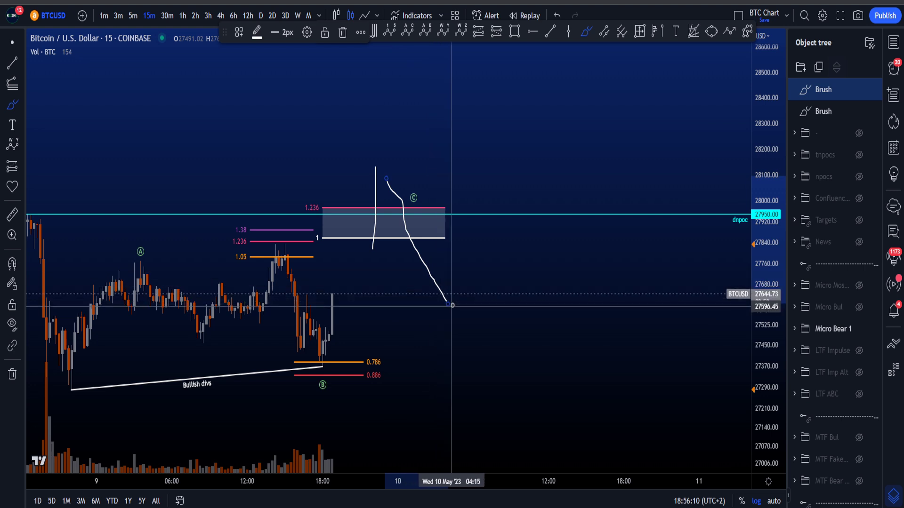
key("ctrl+z")
key("ctrl+z")
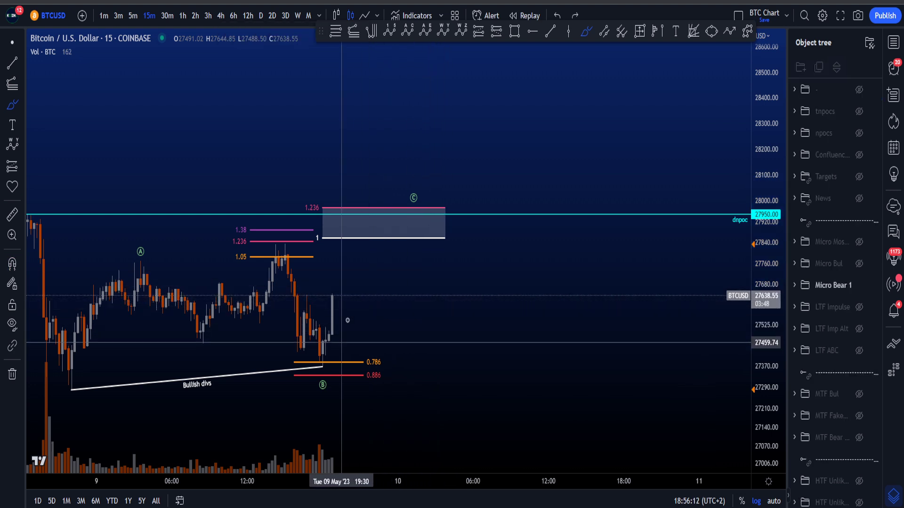
left_click_drag(342, 338, 346, 332)
key("ctrl+z")
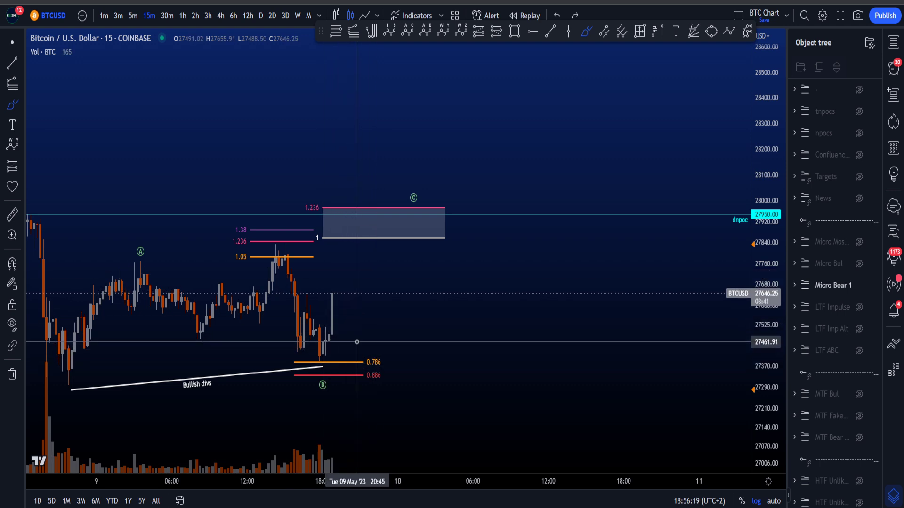
Replace the Micro Bear 1 drawings with the Micro Most Bear group and fit its W-X-Y labels in the chart
left_click(859, 286)
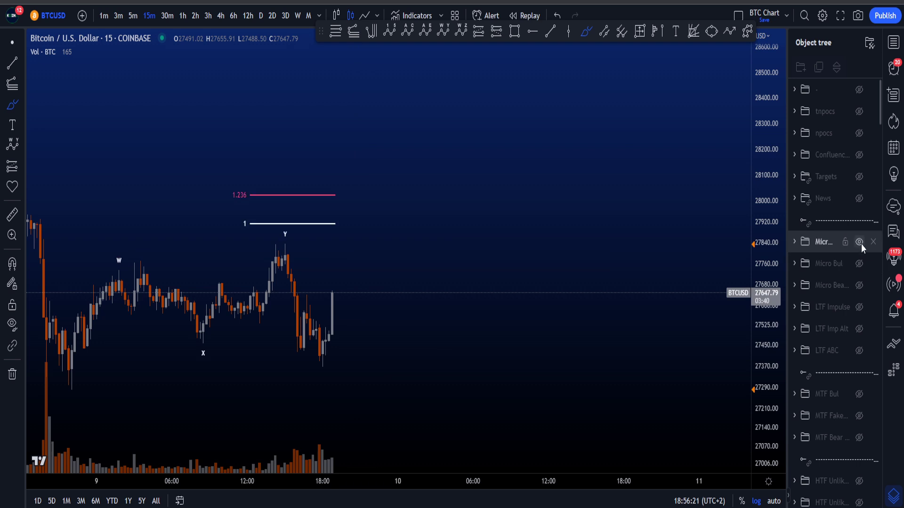
left_click_drag(763, 238, 763, 281)
scroll(525, 270, "down", 2)
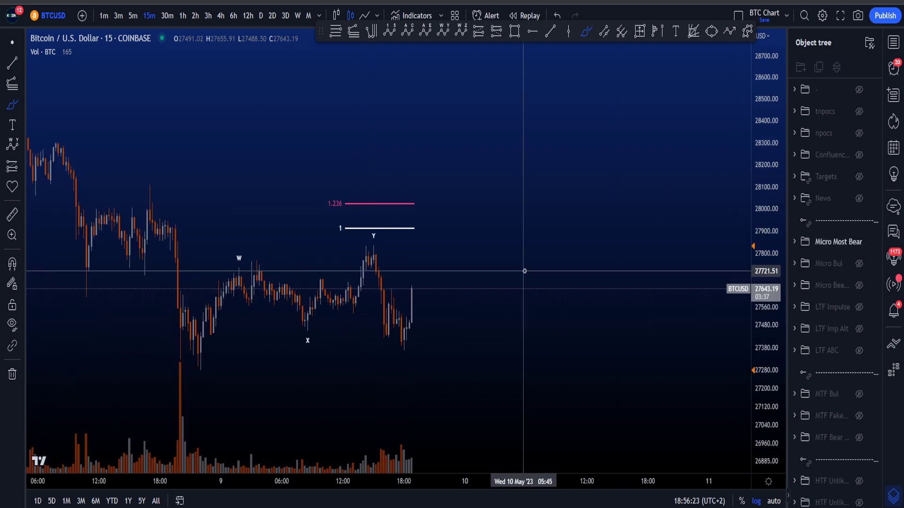
scroll(478, 279, "up", 1)
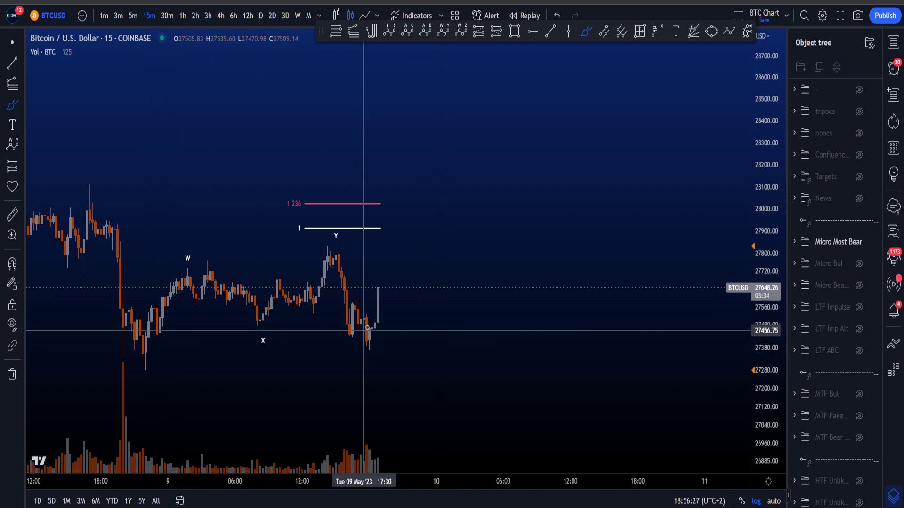
Sketch a decline from Y to below 26960, trace the W-X-Y path from the May 8 low up to Y, and undo both
left_click_drag(338, 268, 414, 444)
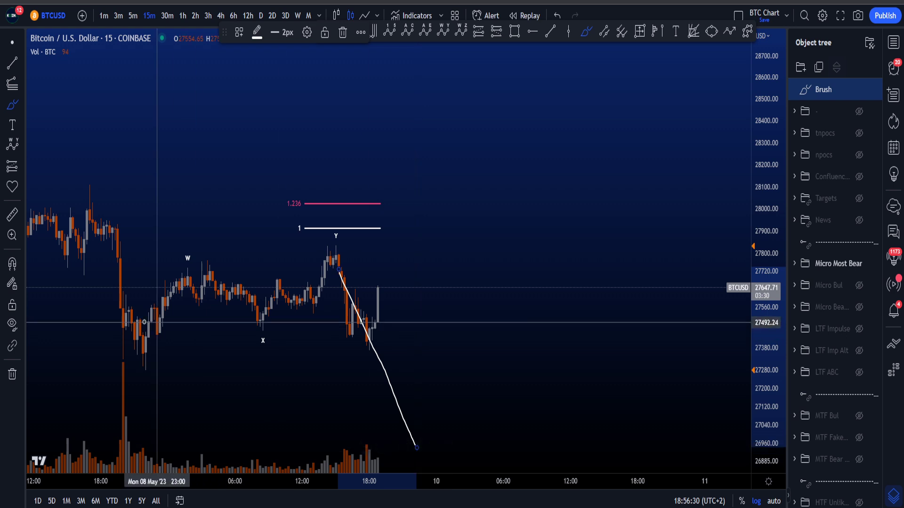
key("ctrl+z")
mouse_move(137, 351)
left_mouse_down()
mouse_move(160, 300)
mouse_move(186, 277)
mouse_move(202, 301)
mouse_move(262, 325)
mouse_move(333, 254)
left_mouse_up()
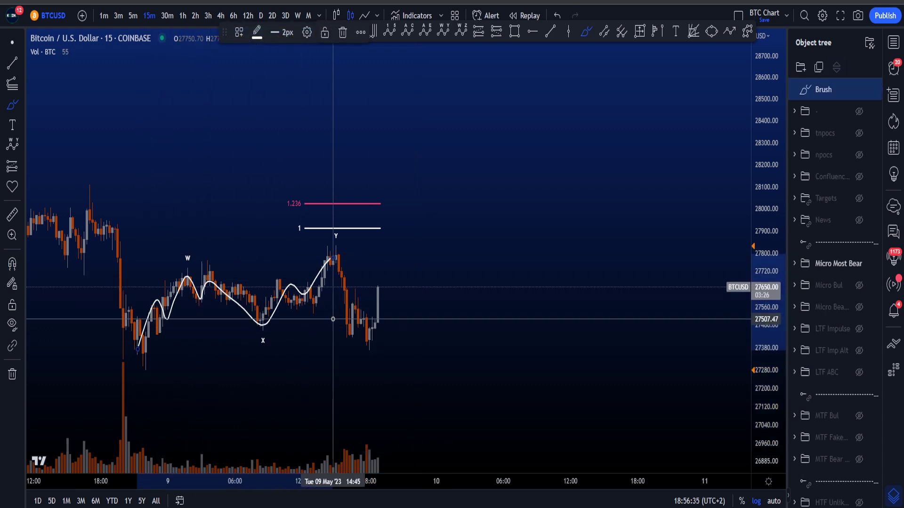
key("ctrl+z")
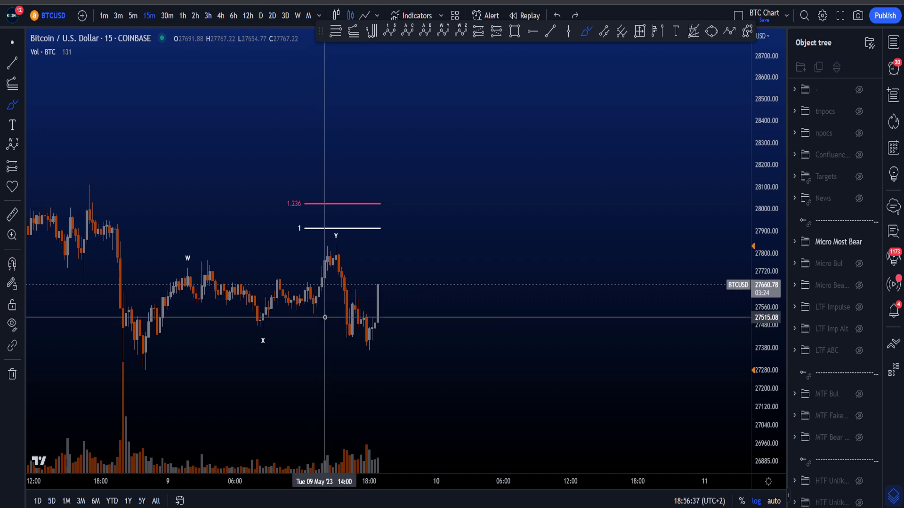
Circle the 1 and 1.236 levels above Y, undo the circle, redo it and undo it again
mouse_move(374, 229)
left_mouse_down()
mouse_move(313, 236)
mouse_move(343, 185)
mouse_move(351, 237)
mouse_move(337, 240)
left_mouse_up()
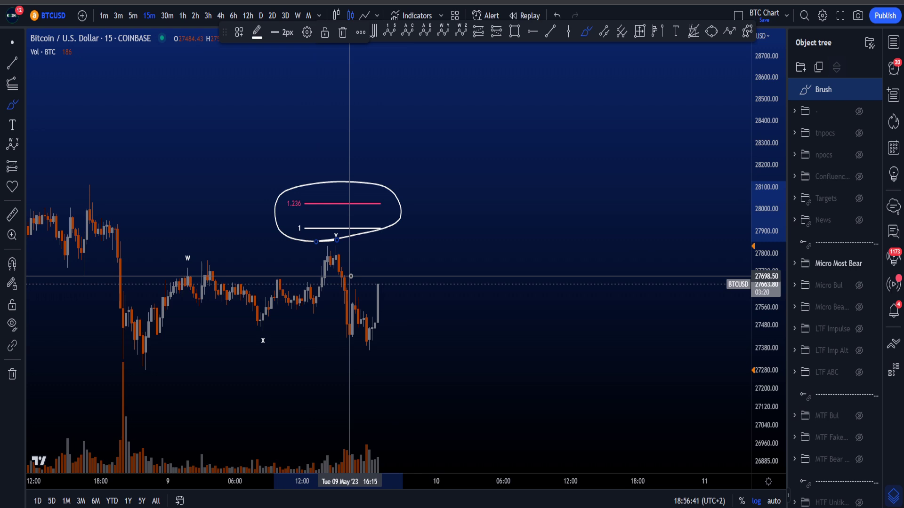
key("ctrl+z")
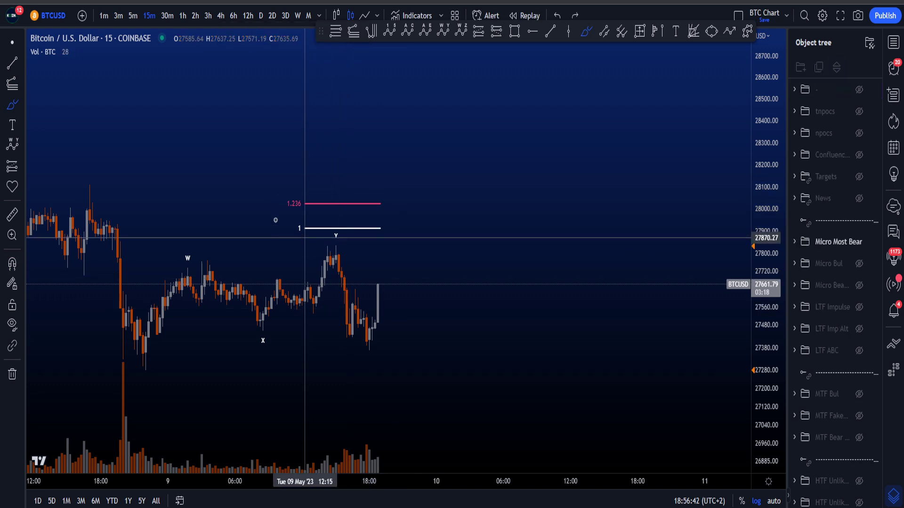
key("ctrl+y")
key("ctrl+z")
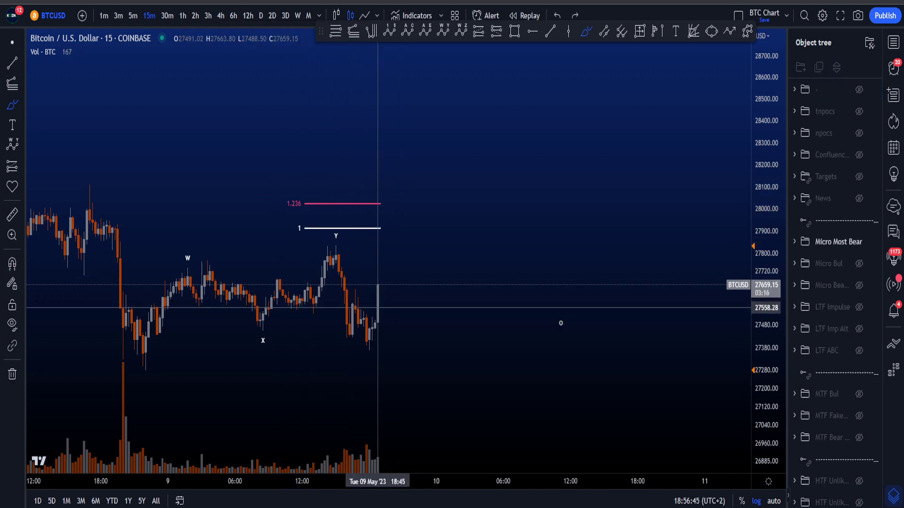
Switch from Micro Most Bear to the Micro Bear 1 drawings, sketch a rise from the latest candle into the grey box, and undo it
left_click(858, 285)
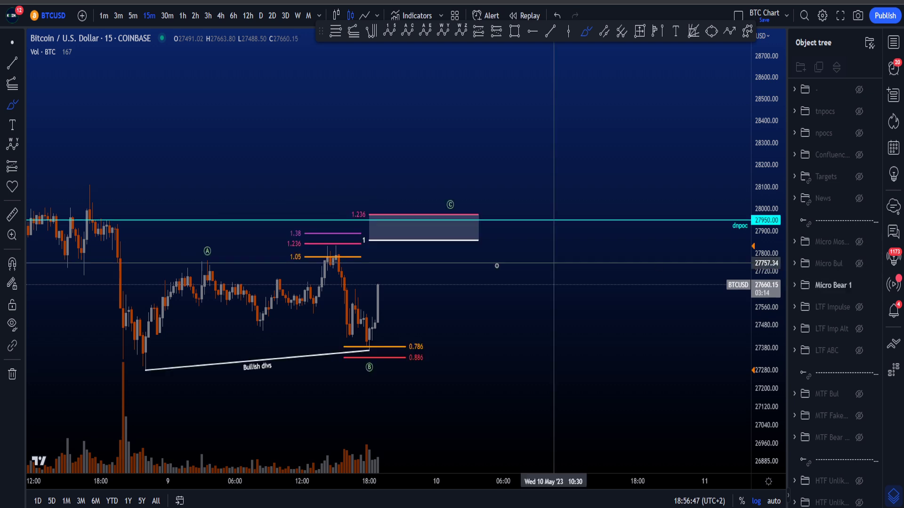
left_click_drag(377, 288, 413, 225)
key("ctrl+z")
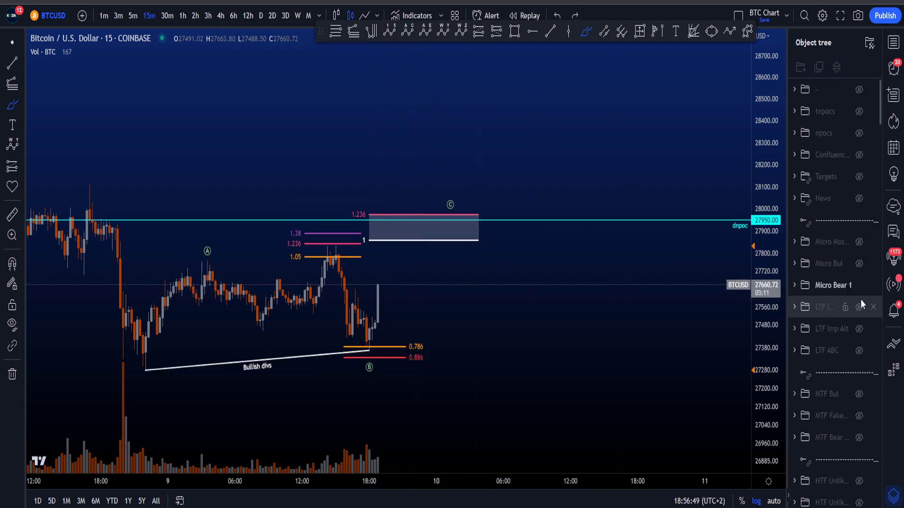
Replace the Micro Bear 1 drawings with Micro Bul, sketch a rise from the latest candle toward wave (3), and undo it
left_click(858, 285)
left_click(858, 263)
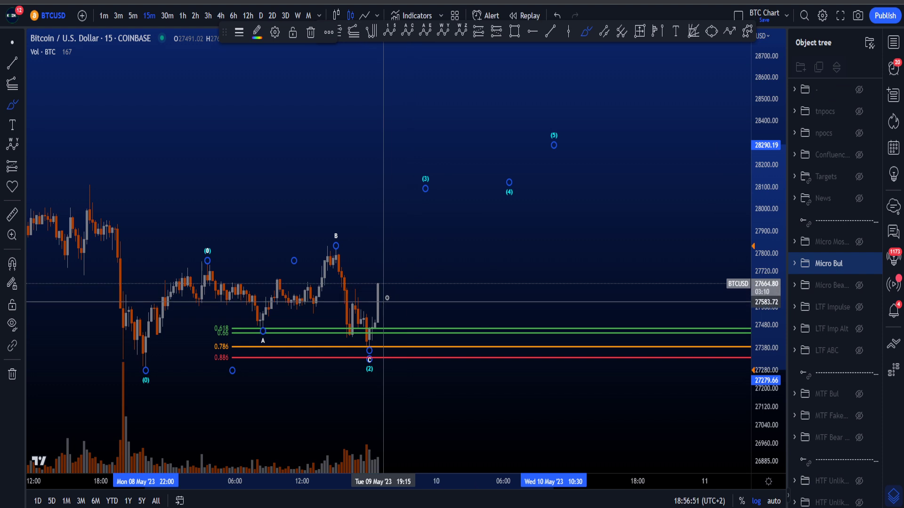
left_click_drag(385, 299, 419, 197)
key("ctrl+z")
Circle the latest candle twice, undoing each circle, and hide the Micro Bul drawings
left_click_drag(392, 313, 378, 308)
key("ctrl+z")
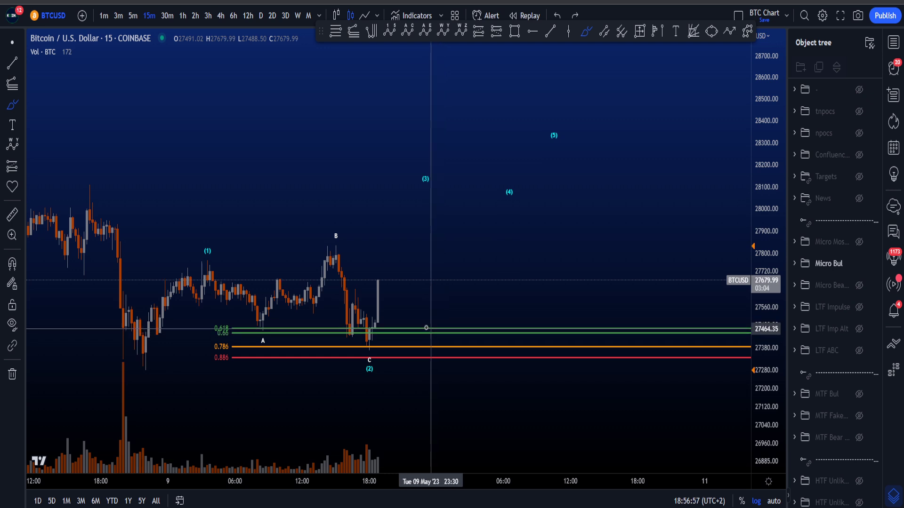
left_click_drag(389, 326, 361, 280)
key("ctrl+z")
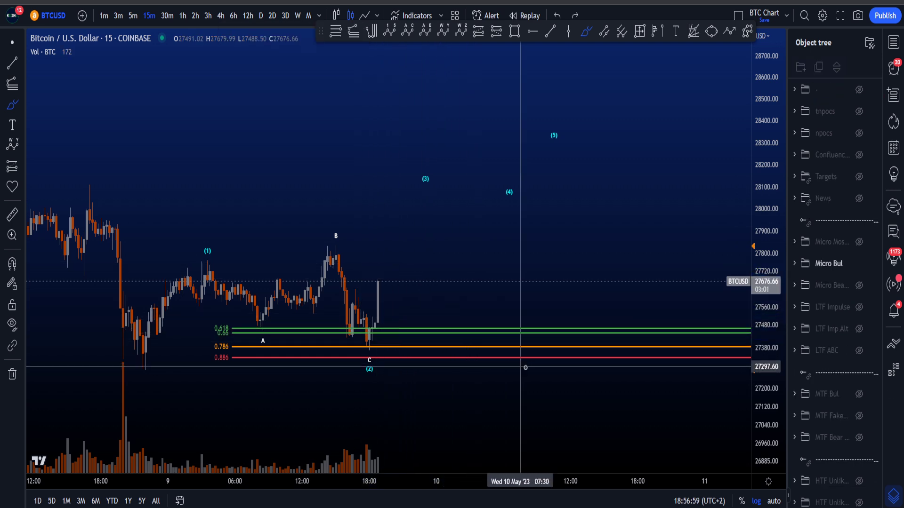
left_click(859, 264)
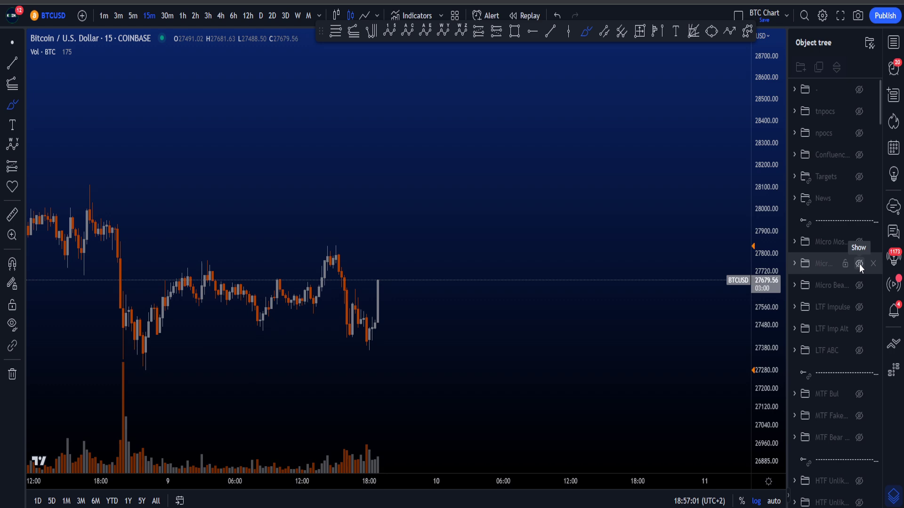